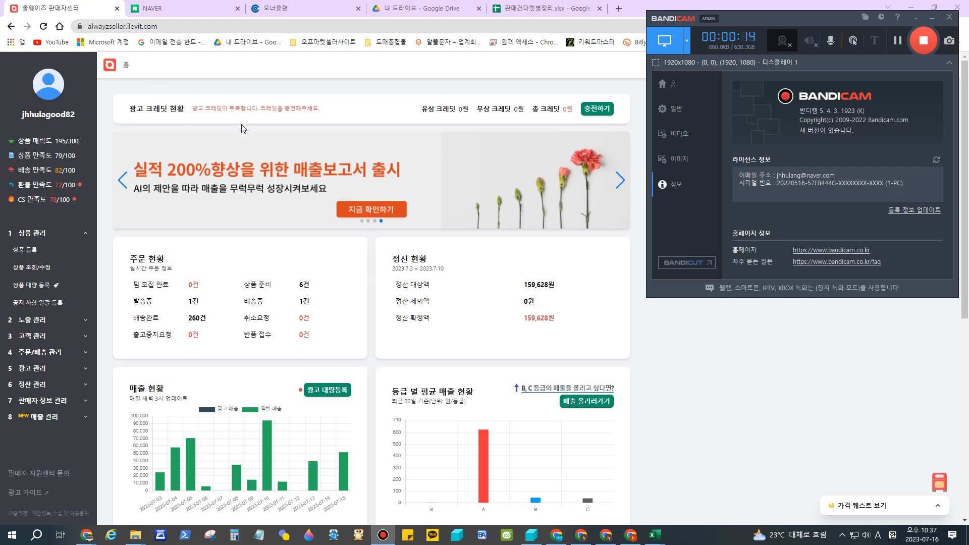
Look through all the promotional banners on the seller center home page.
{"action": "left_click", "coordinate": [293, 68]}
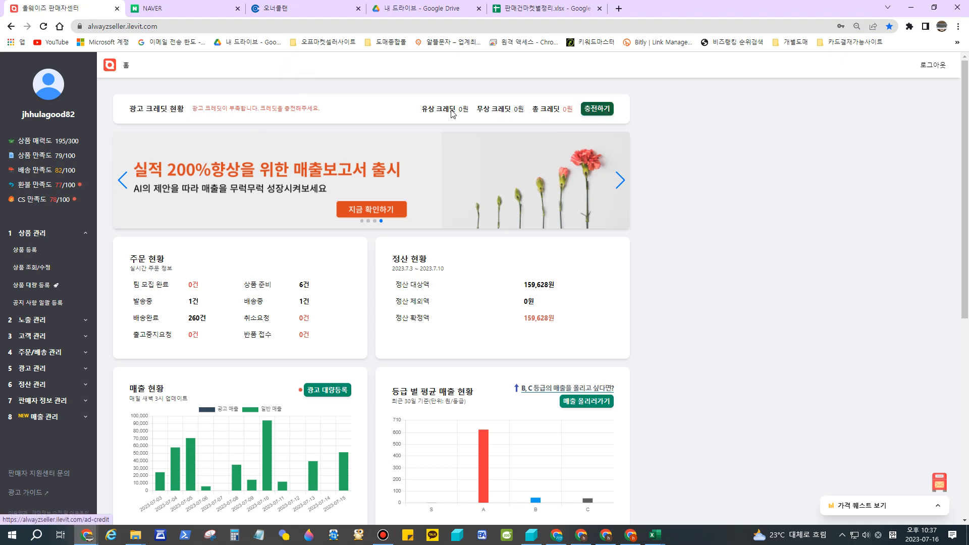
{"action": "left_click", "coordinate": [122, 179]}
{"action": "left_click", "coordinate": [121, 181]}
{"action": "left_click", "coordinate": [121, 181]}
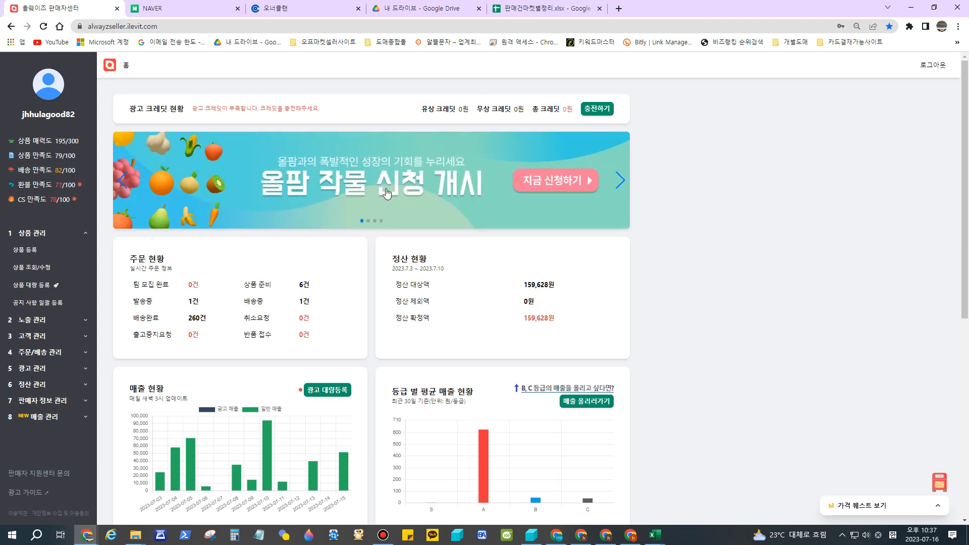
{"action": "left_click", "coordinate": [619, 182]}
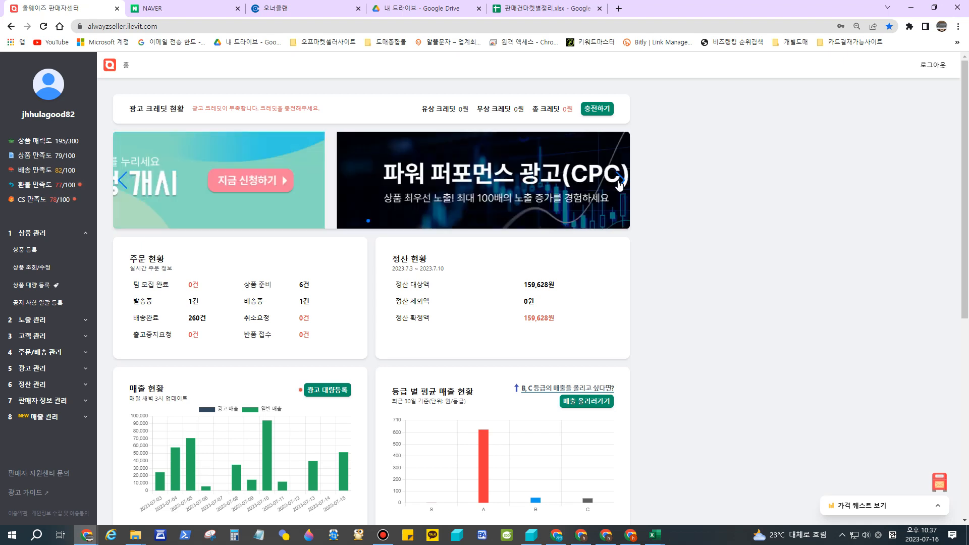
{"action": "left_click", "coordinate": [619, 183]}
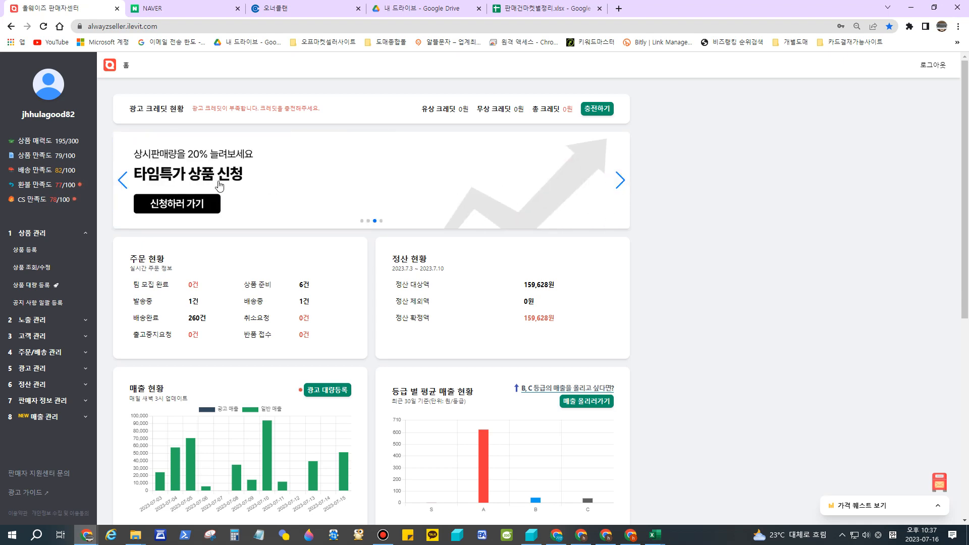
{"action": "left_click", "coordinate": [124, 182]}
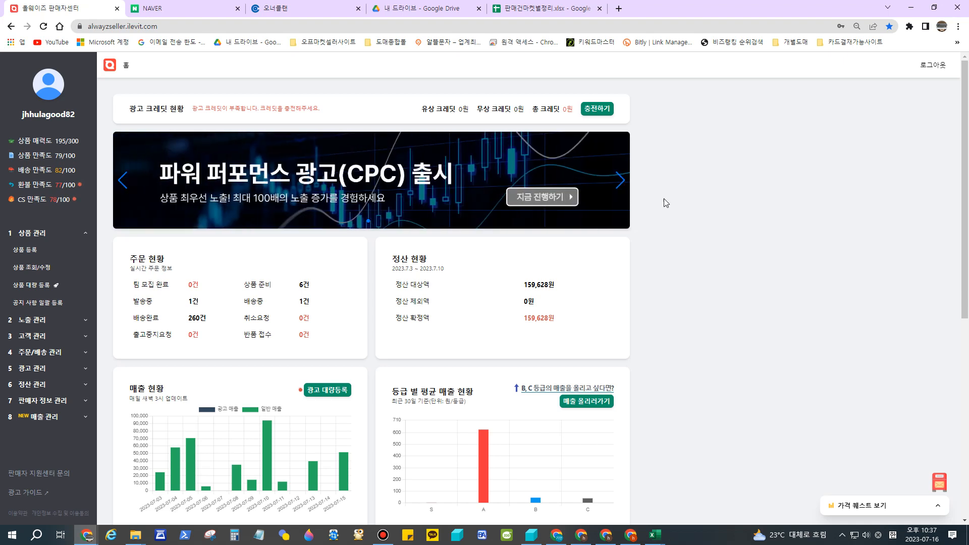
{"action": "left_click", "coordinate": [620, 181]}
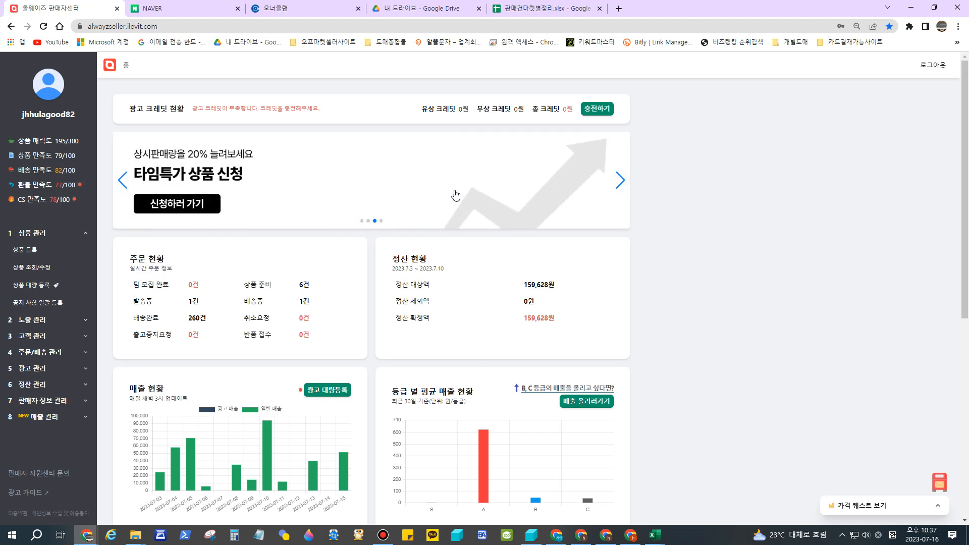
{"action": "left_click", "coordinate": [619, 185]}
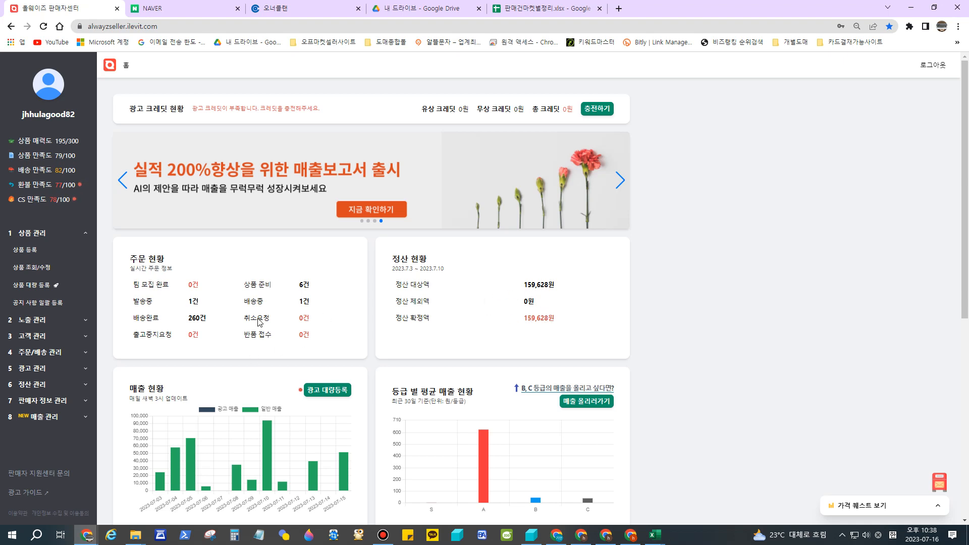
Review the home page's order, settlement and sales sections, notices, penalties and customer inquiries.
{"action": "scroll", "coordinate": [260, 341], "scroll_direction": "down", "scroll_amount": 2}
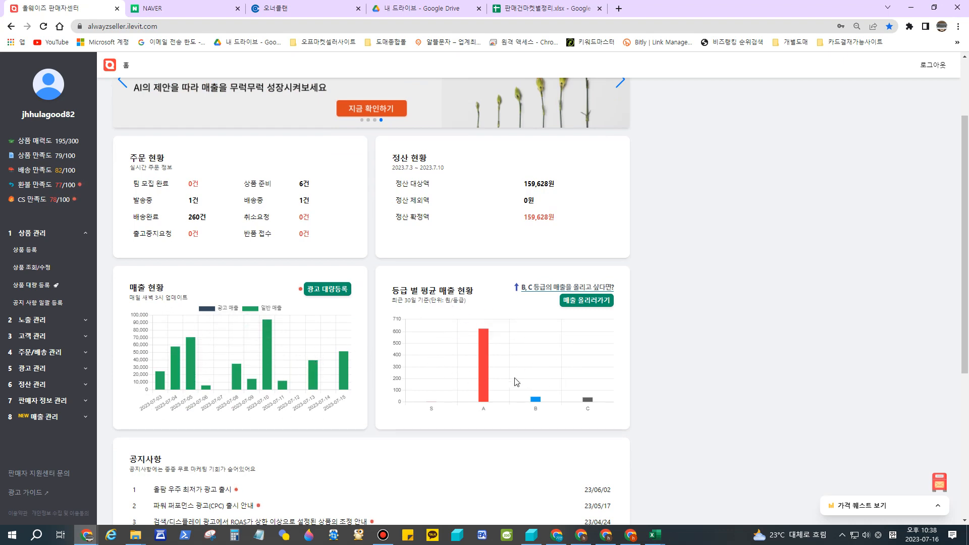
{"action": "scroll", "coordinate": [432, 337], "scroll_direction": "down", "scroll_amount": 3}
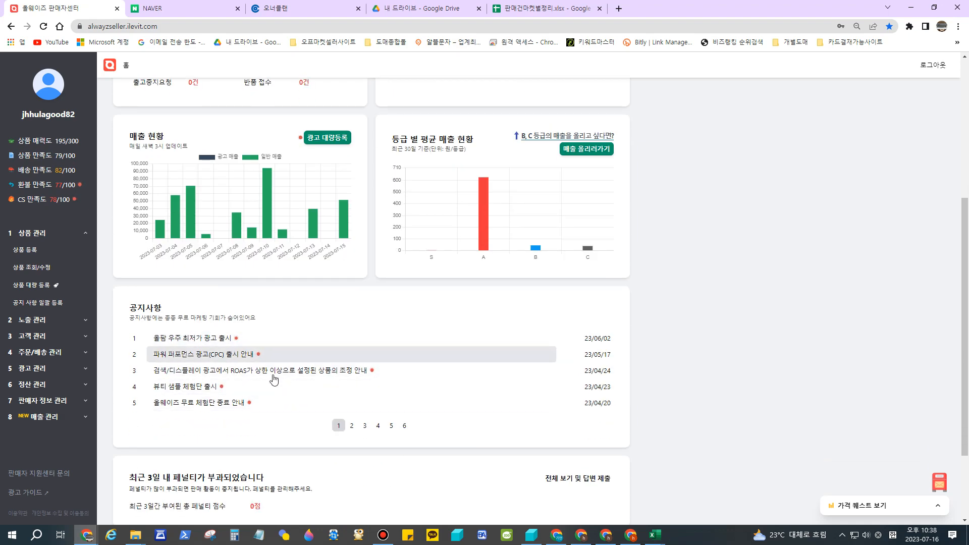
{"action": "scroll", "coordinate": [271, 378], "scroll_direction": "down", "scroll_amount": 2}
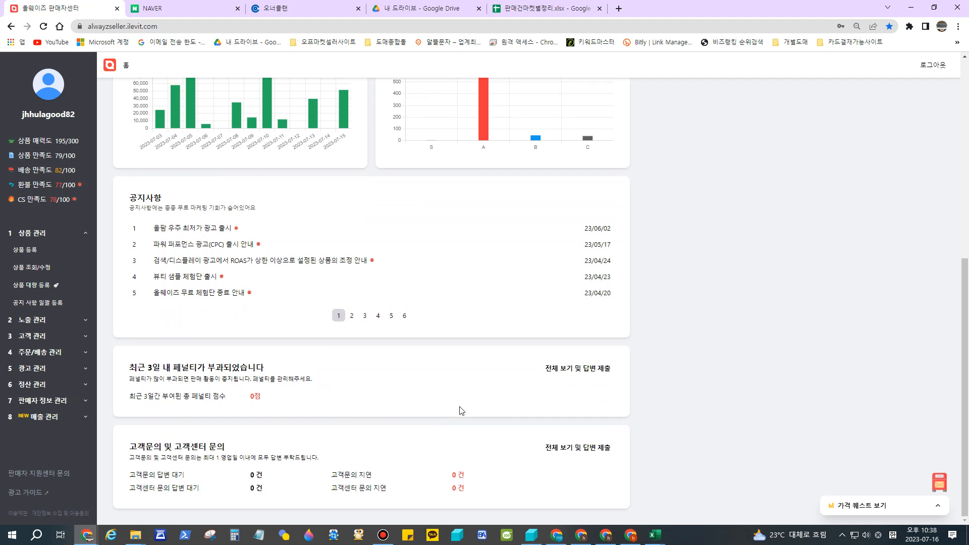
{"action": "scroll", "coordinate": [282, 404], "scroll_direction": "up", "scroll_amount": 4}
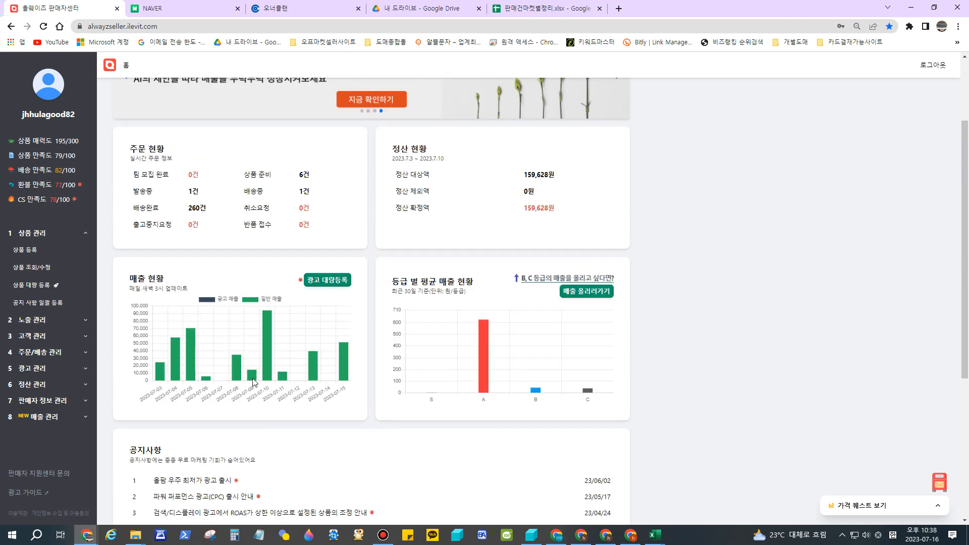
{"action": "scroll", "coordinate": [238, 381], "scroll_direction": "down", "scroll_amount": 4}
{"action": "scroll", "coordinate": [238, 381], "scroll_direction": "up", "scroll_amount": 7}
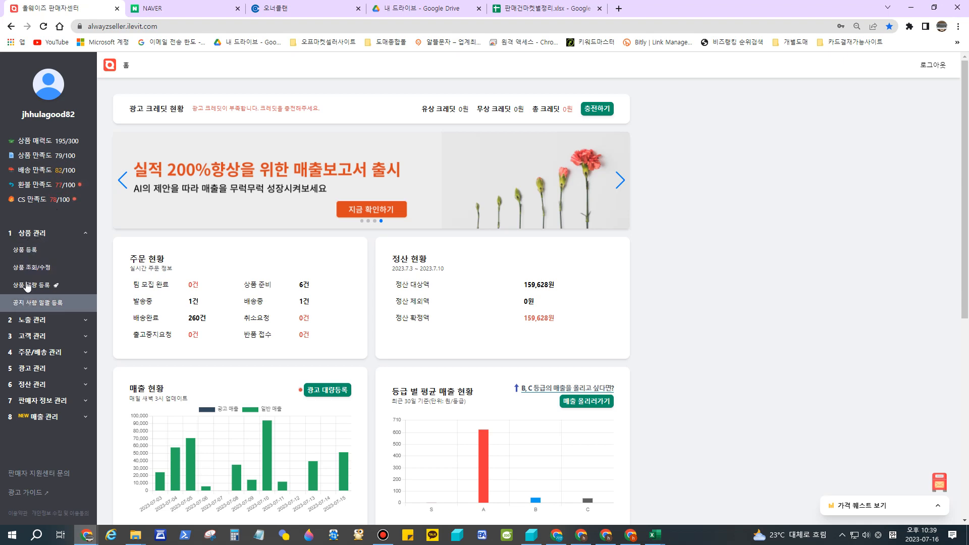
Open the 스타일 패션 store application from product registration and compare its 쇼핑몰 and 브랜드 seller types.
{"action": "left_click", "coordinate": [25, 250]}
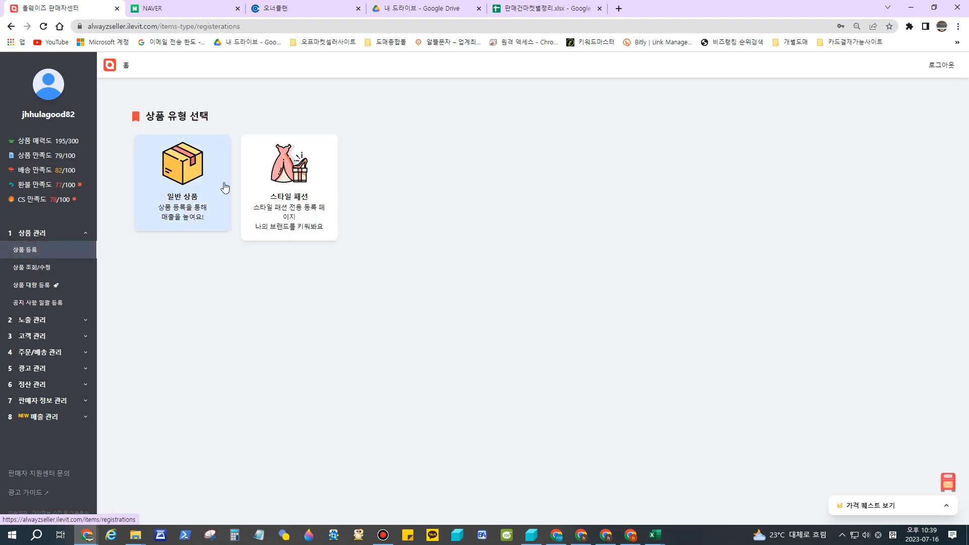
{"action": "left_click", "coordinate": [288, 190]}
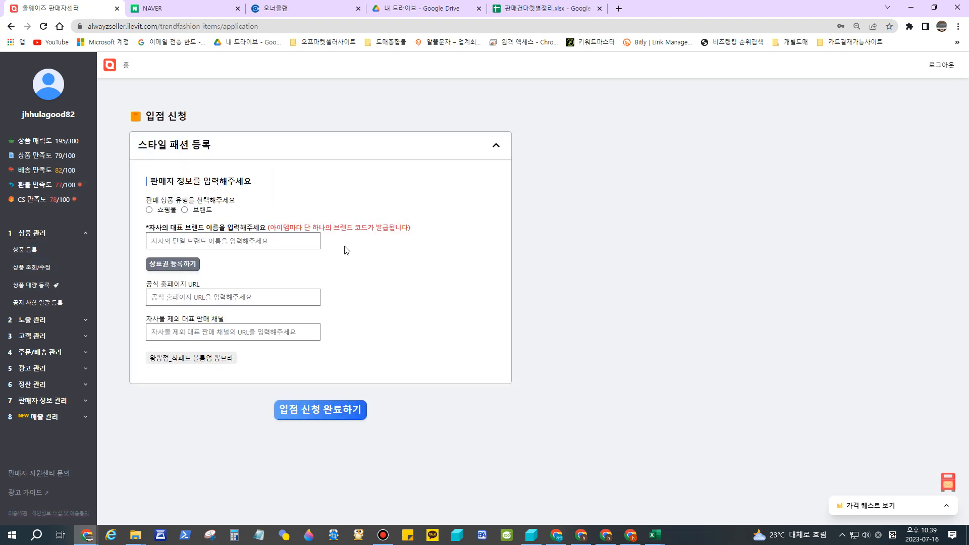
{"action": "left_click", "coordinate": [153, 209]}
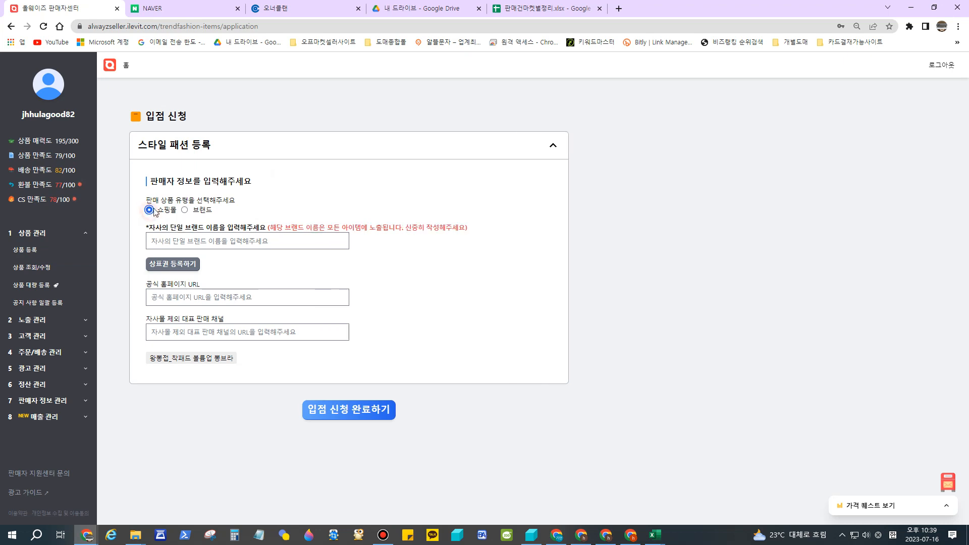
{"action": "left_click", "coordinate": [184, 210]}
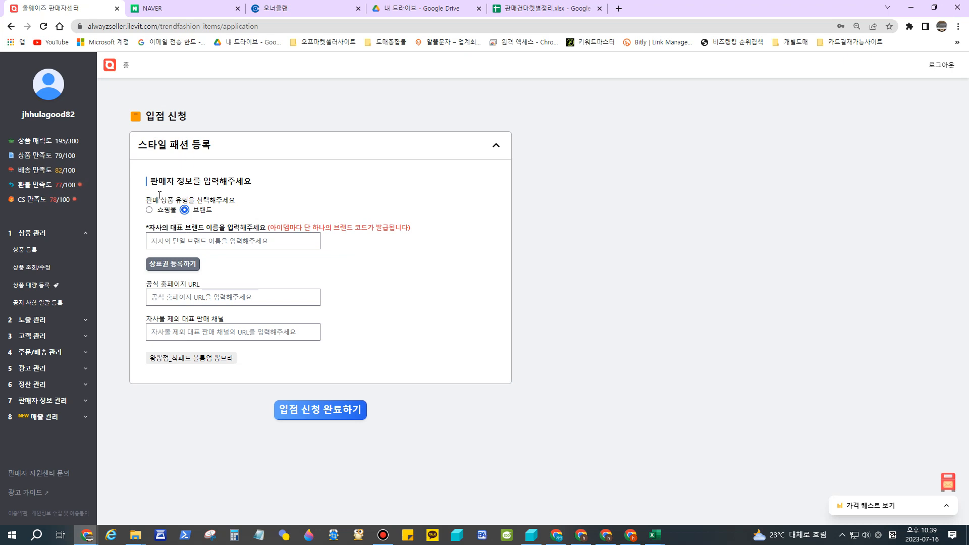
Start a 일반 상품 registration and set the product category to 패션의류/잡화, 스커트, 롱스커트.
{"action": "left_click", "coordinate": [36, 250]}
{"action": "left_click", "coordinate": [162, 222]}
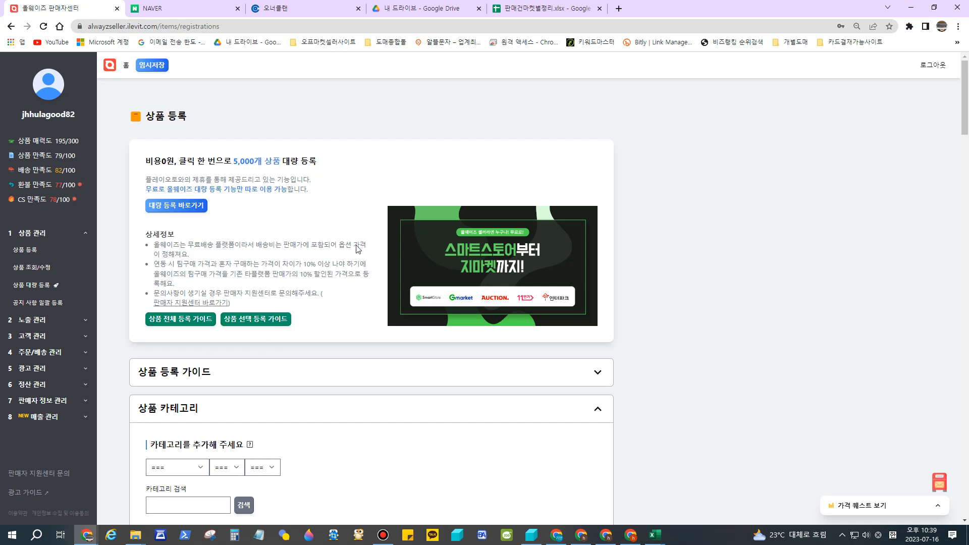
{"action": "scroll", "coordinate": [314, 263], "scroll_direction": "down", "scroll_amount": 4}
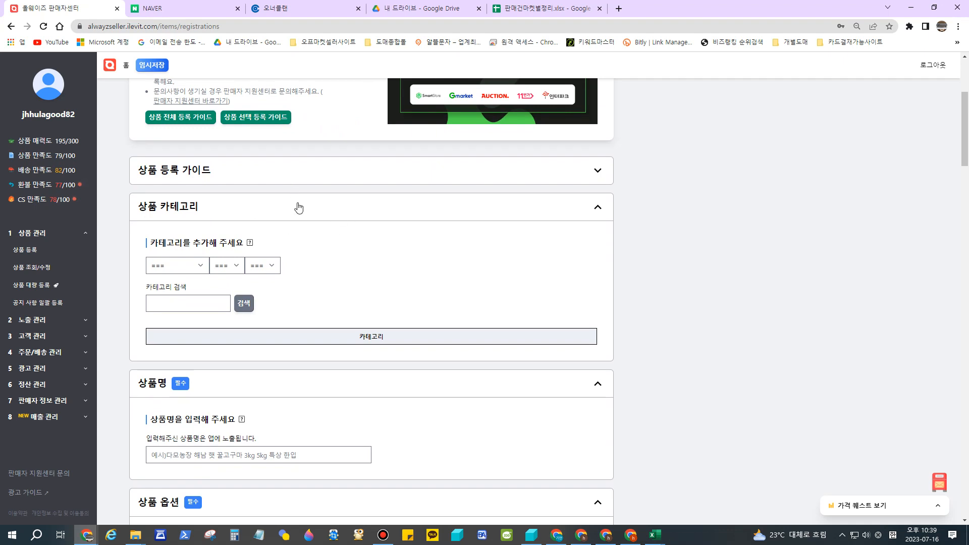
{"action": "scroll", "coordinate": [296, 205], "scroll_direction": "down", "scroll_amount": 1}
{"action": "left_click", "coordinate": [182, 215]}
{"action": "left_click", "coordinate": [173, 239]}
{"action": "left_click", "coordinate": [235, 214]}
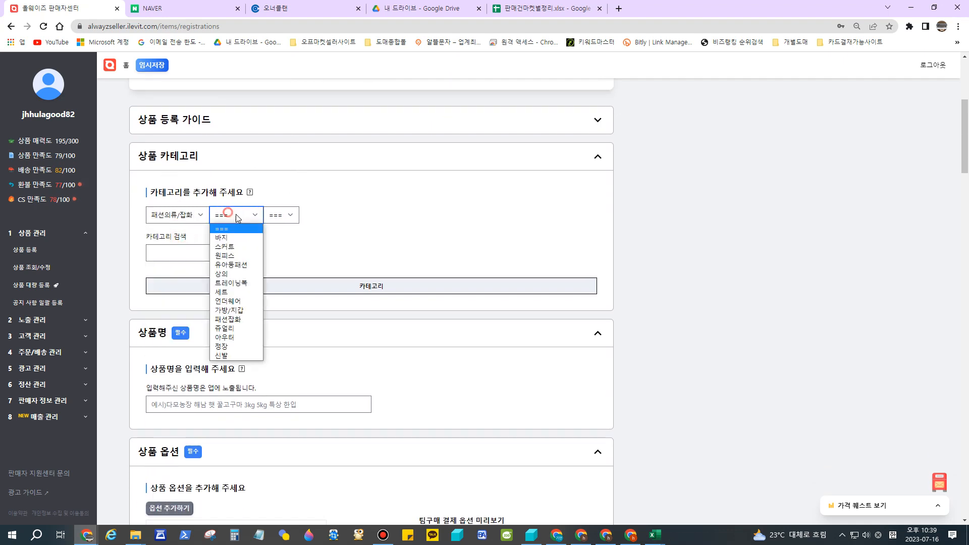
{"action": "left_click", "coordinate": [244, 248]}
{"action": "left_click", "coordinate": [292, 214]}
{"action": "left_click", "coordinate": [285, 237]}
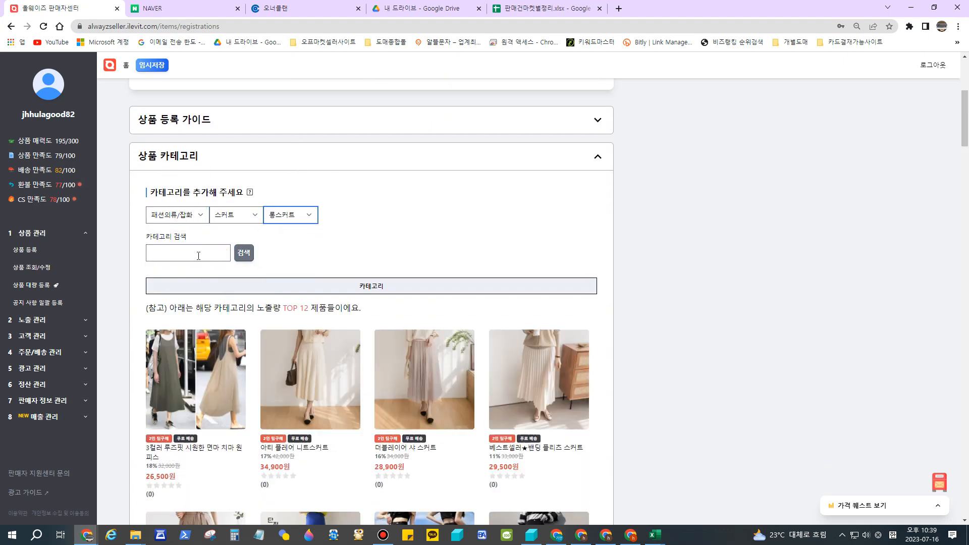
Look over the category's top 12 reference products and enter 원피스 as the product name.
{"action": "left_click", "coordinate": [197, 255]}
{"action": "scroll", "coordinate": [221, 199], "scroll_direction": "down", "scroll_amount": 3}
{"action": "scroll", "coordinate": [245, 175], "scroll_direction": "up", "scroll_amount": 2}
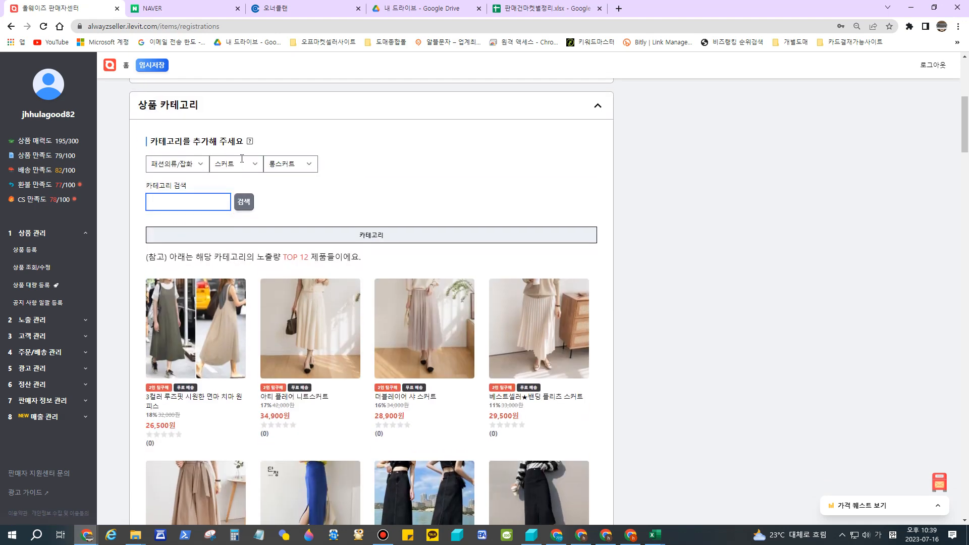
{"action": "scroll", "coordinate": [291, 188], "scroll_direction": "down", "scroll_amount": 2}
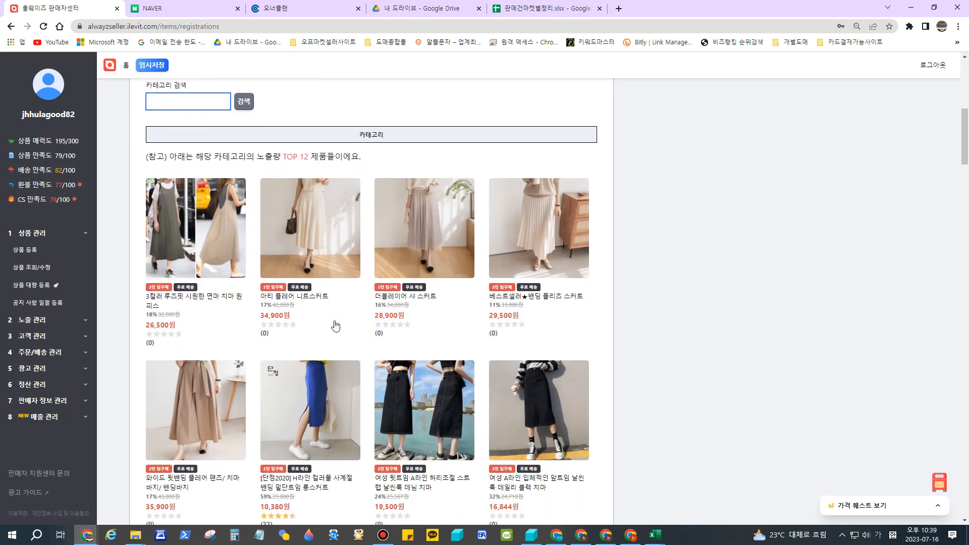
{"action": "scroll", "coordinate": [335, 325], "scroll_direction": "down", "scroll_amount": 1}
{"action": "scroll", "coordinate": [371, 306], "scroll_direction": "down", "scroll_amount": 8}
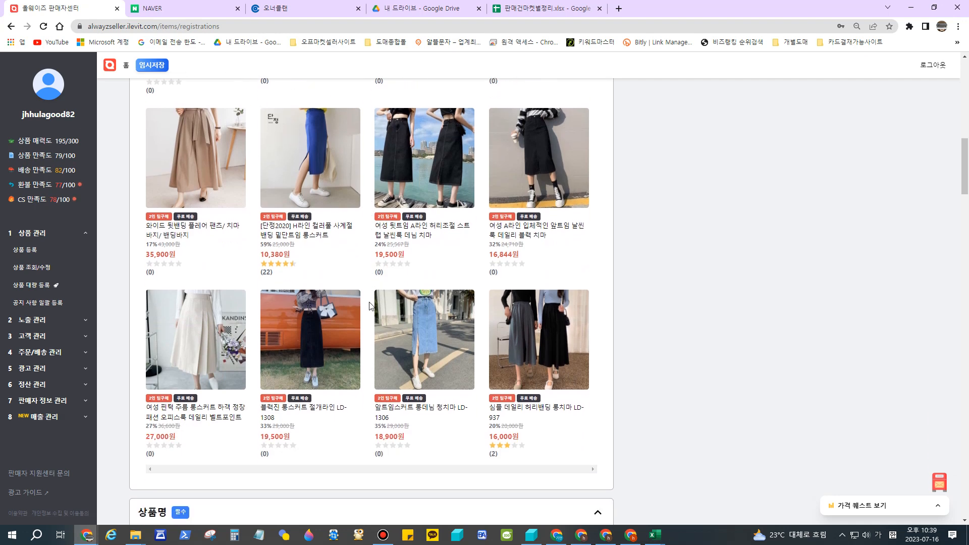
{"action": "left_click", "coordinate": [268, 280]}
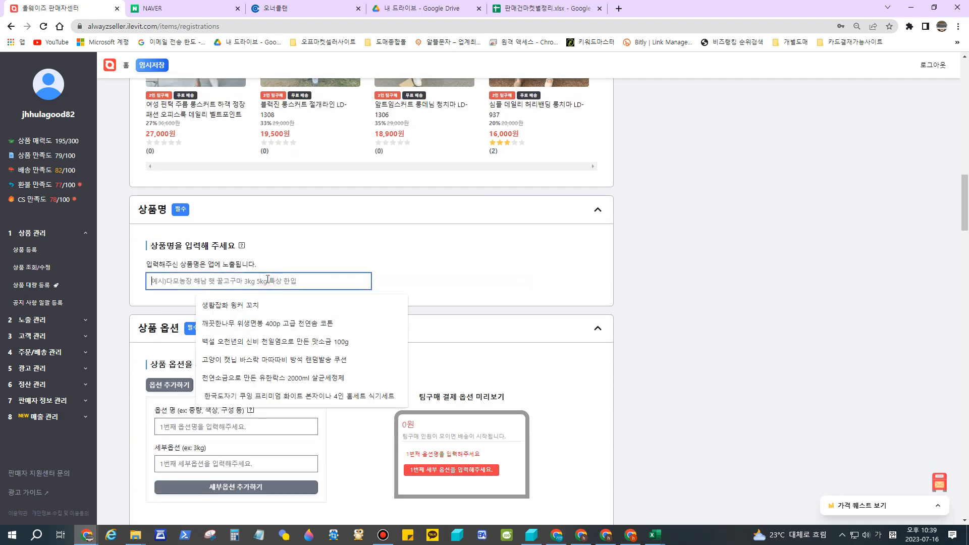
{"action": "type", "text": "위원"}
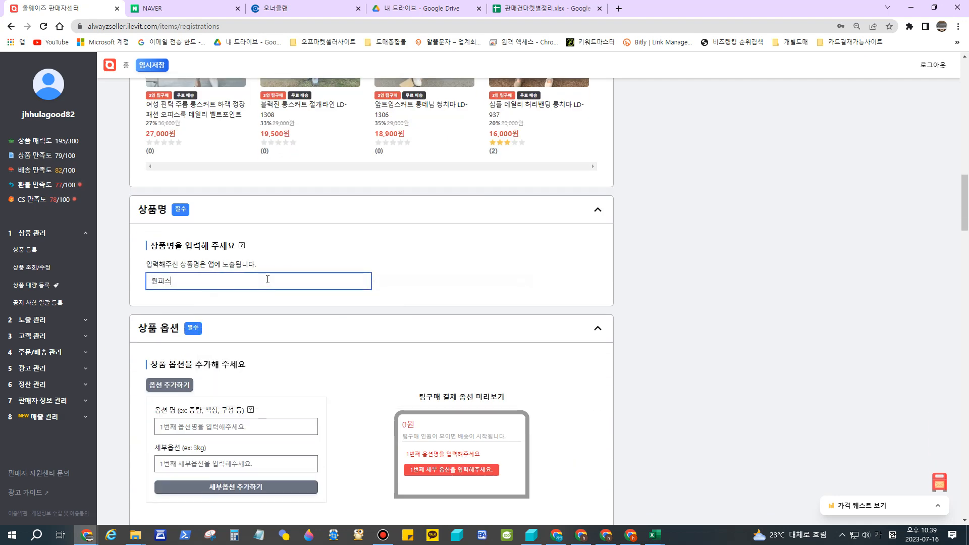
{"action": "type", "text": "피스"}
Name the first product option 색상 and add a second option named 사이즈.
{"action": "scroll", "coordinate": [252, 288], "scroll_direction": "down", "scroll_amount": 3}
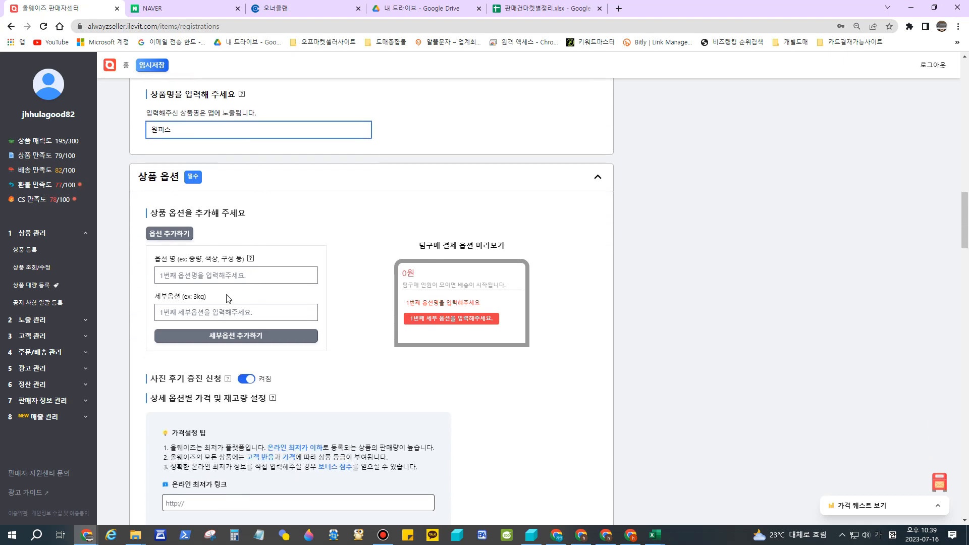
{"action": "scroll", "coordinate": [227, 298], "scroll_direction": "down", "scroll_amount": 1}
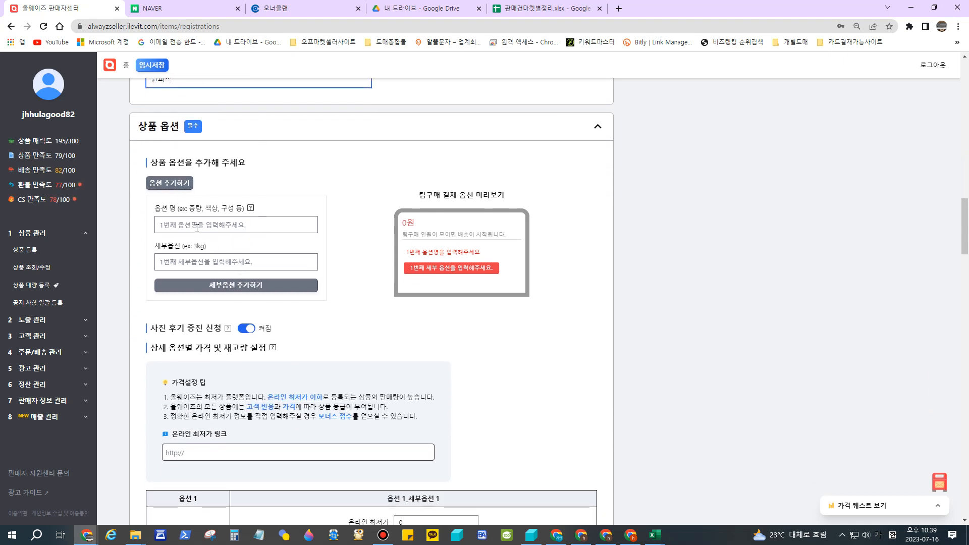
{"action": "left_click", "coordinate": [203, 227]}
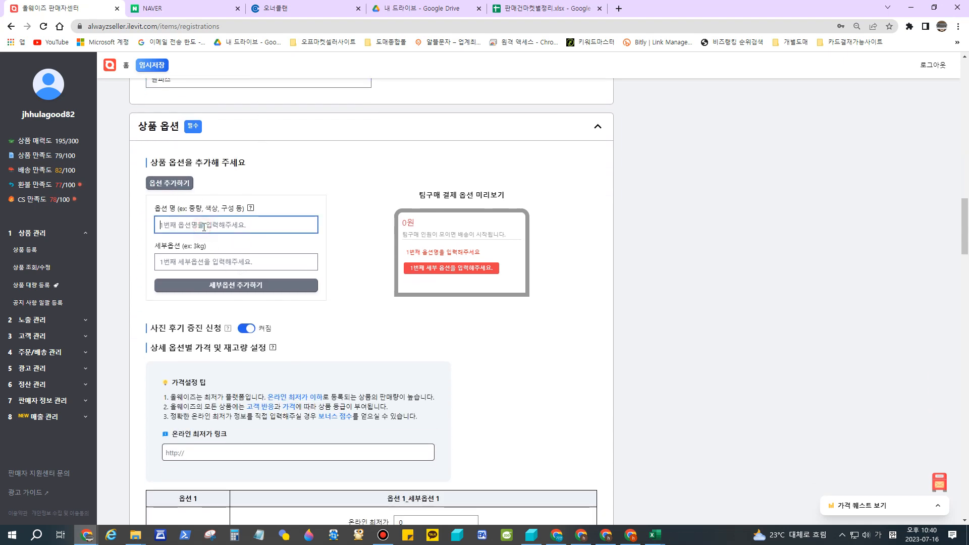
{"action": "type", "text": "색사"}
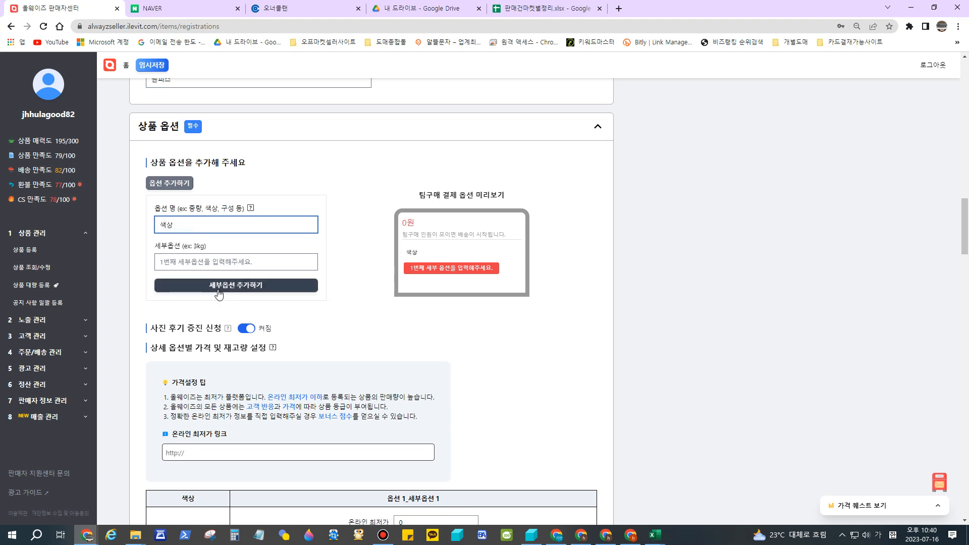
{"action": "left_click", "coordinate": [170, 182]}
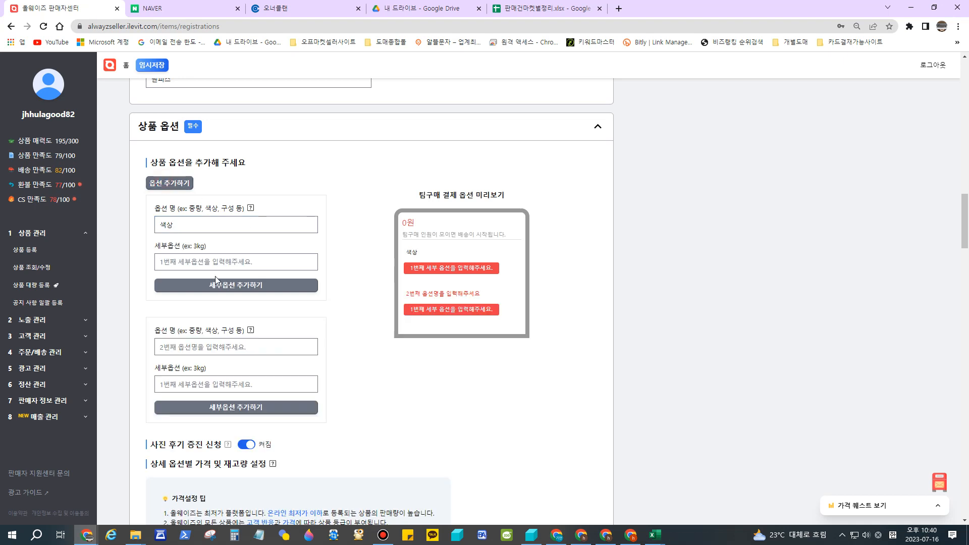
{"action": "left_click", "coordinate": [187, 349]}
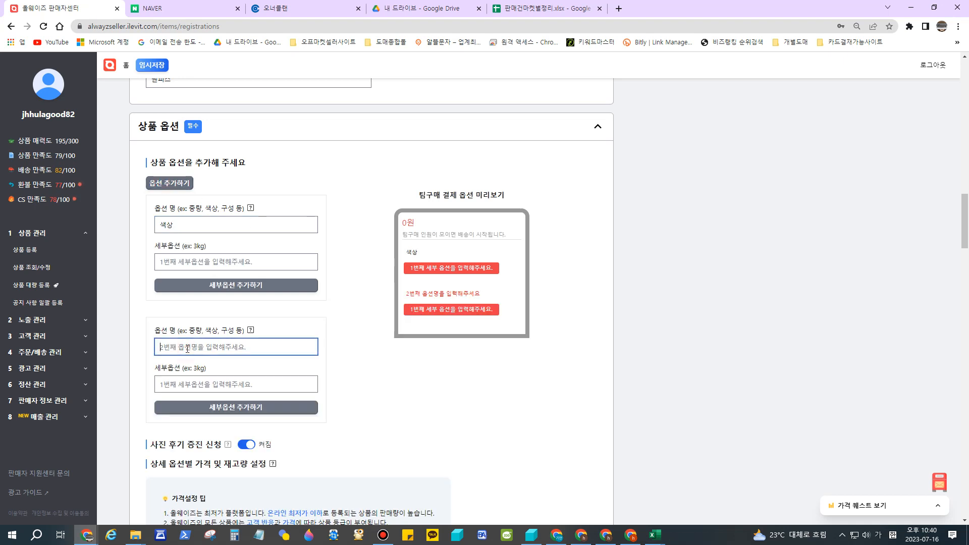
{"action": "type", "text": "새"}
{"action": "type", "text": "이즈"}
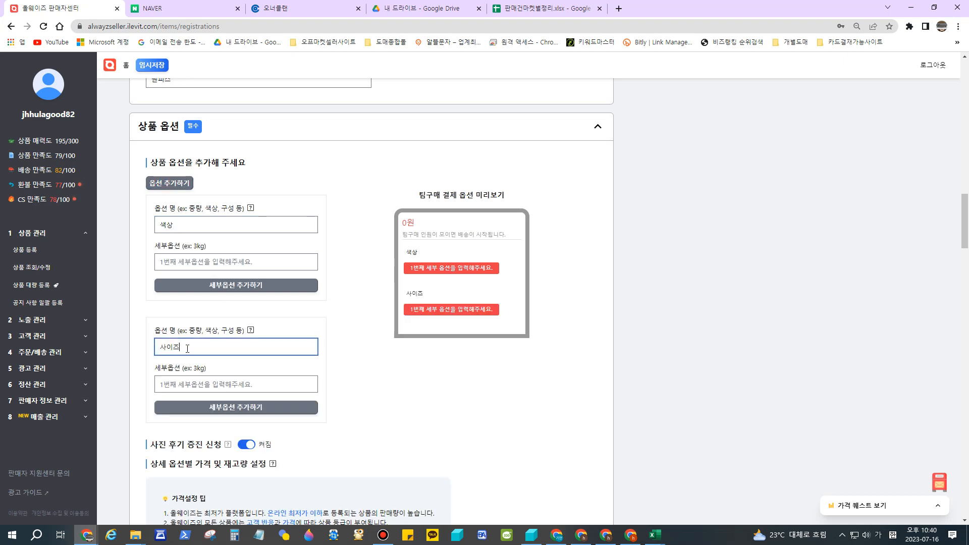
Give the 색상 option the two detail values 블랙 and 화이트.
{"action": "left_click", "coordinate": [235, 262]}
{"action": "type", "text": "블랙"}
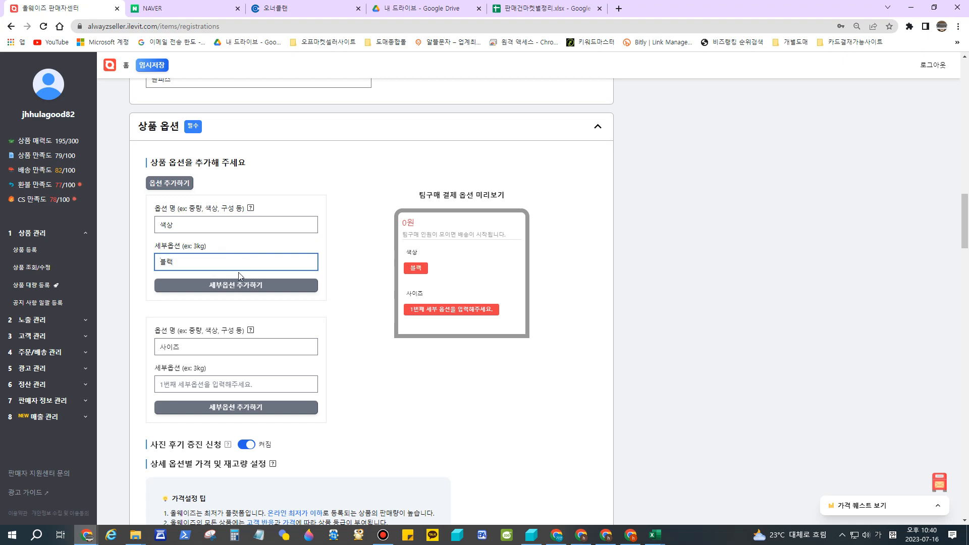
{"action": "left_click", "coordinate": [238, 285]}
{"action": "left_click", "coordinate": [199, 287]}
{"action": "type", "text": "황"}
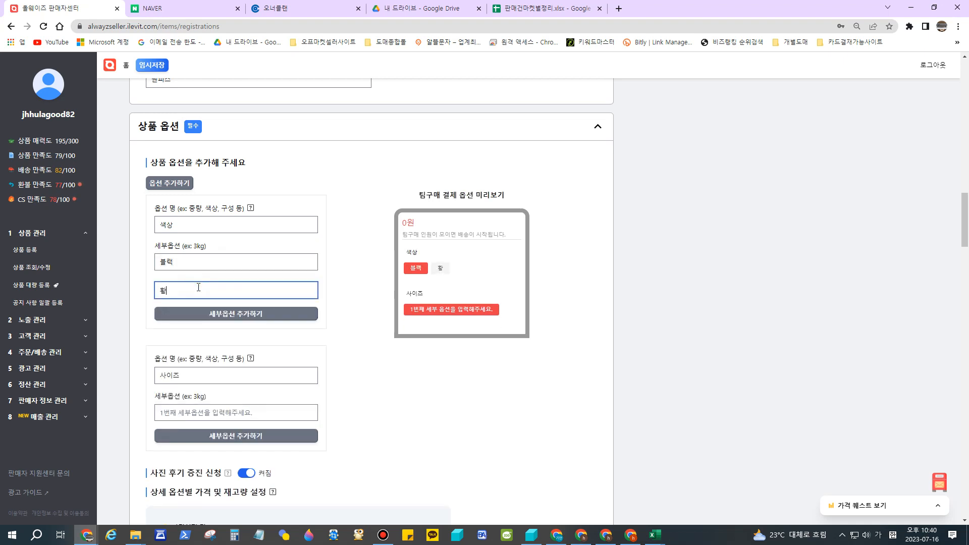
{"action": "type", "text": "이트"}
Give the 사이즈 option the two detail values 240 and 250.
{"action": "left_click", "coordinate": [202, 407]}
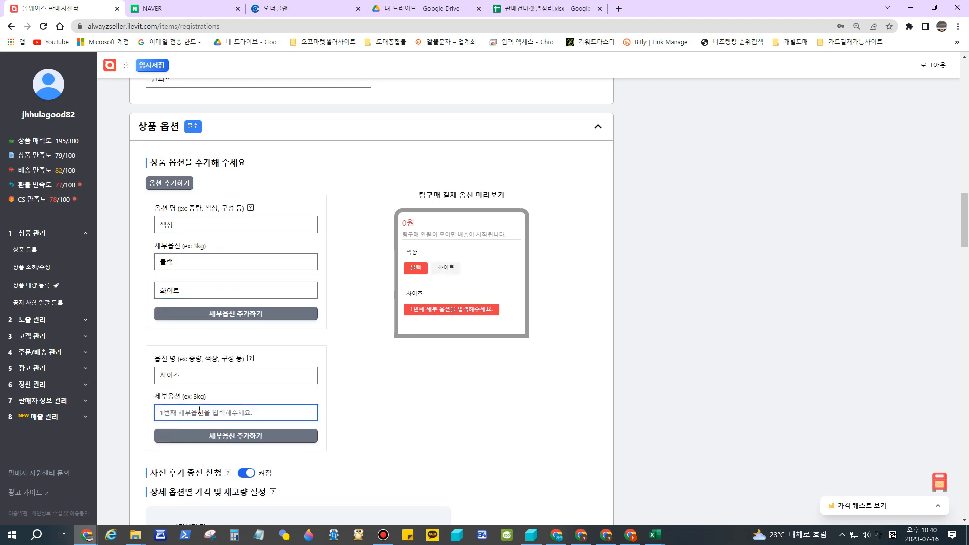
{"action": "type", "text": "240"}
{"action": "left_click", "coordinate": [192, 434]}
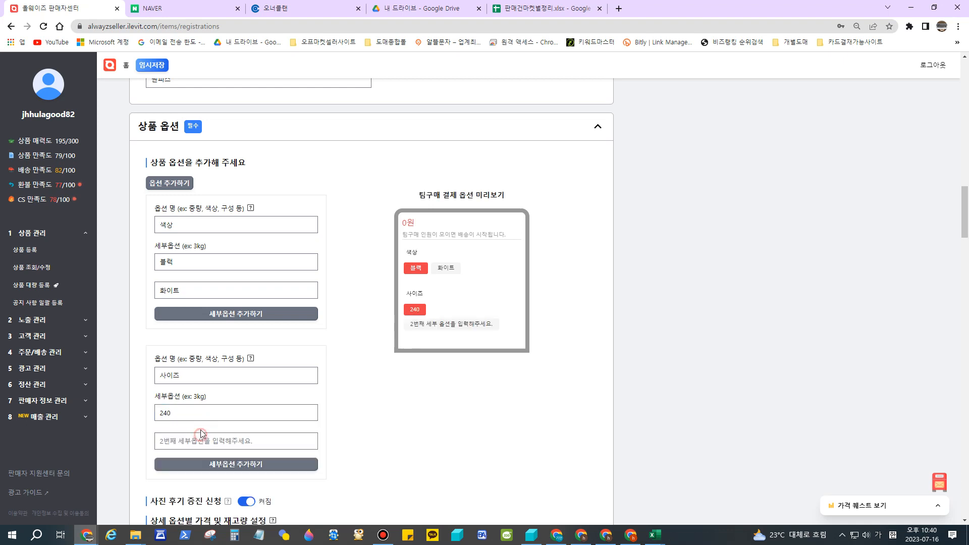
{"action": "left_click", "coordinate": [188, 440]}
{"action": "type", "text": "250"}
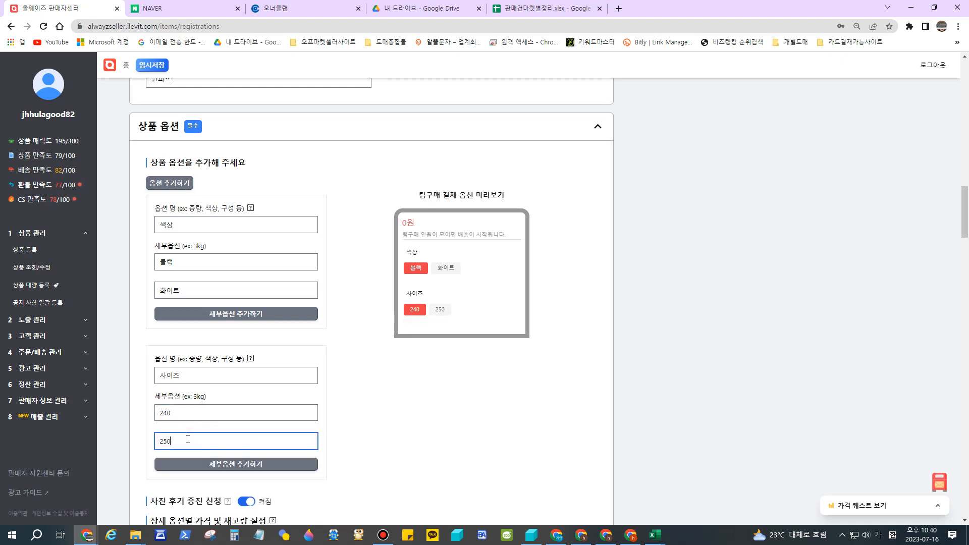
Turn off 사진 후기 증진 신청 for the product and confirm the cancellation.
{"action": "scroll", "coordinate": [248, 434], "scroll_direction": "down", "scroll_amount": 2}
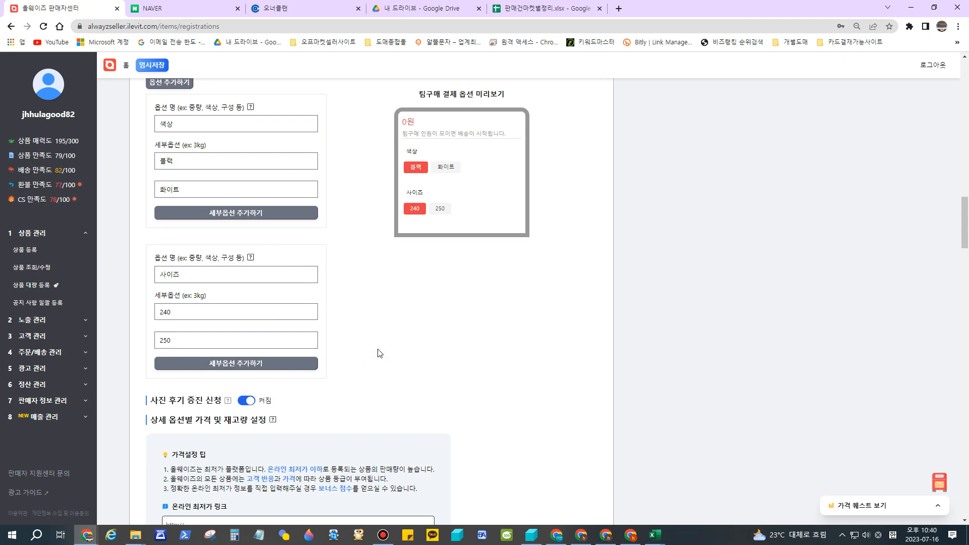
{"action": "scroll", "coordinate": [292, 327], "scroll_direction": "down", "scroll_amount": 3}
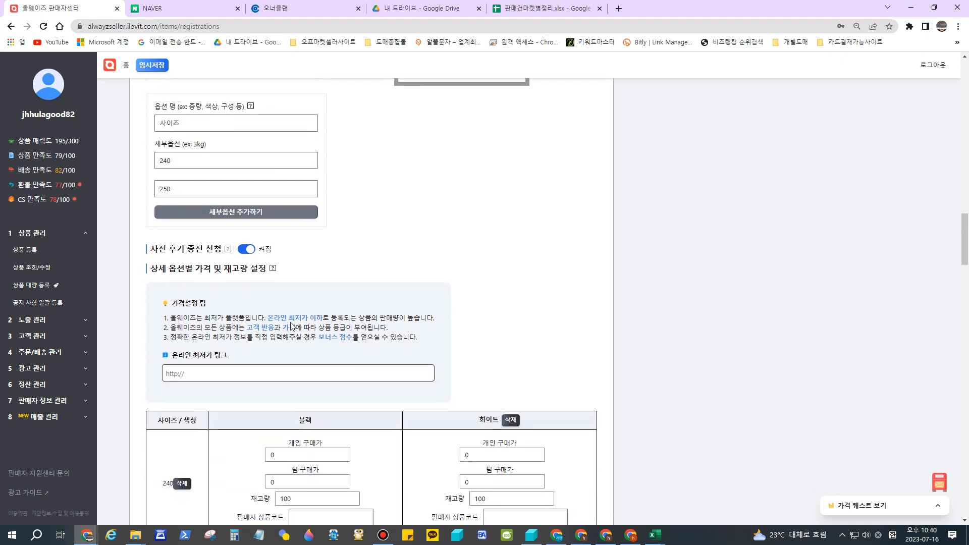
{"action": "left_click", "coordinate": [242, 252]}
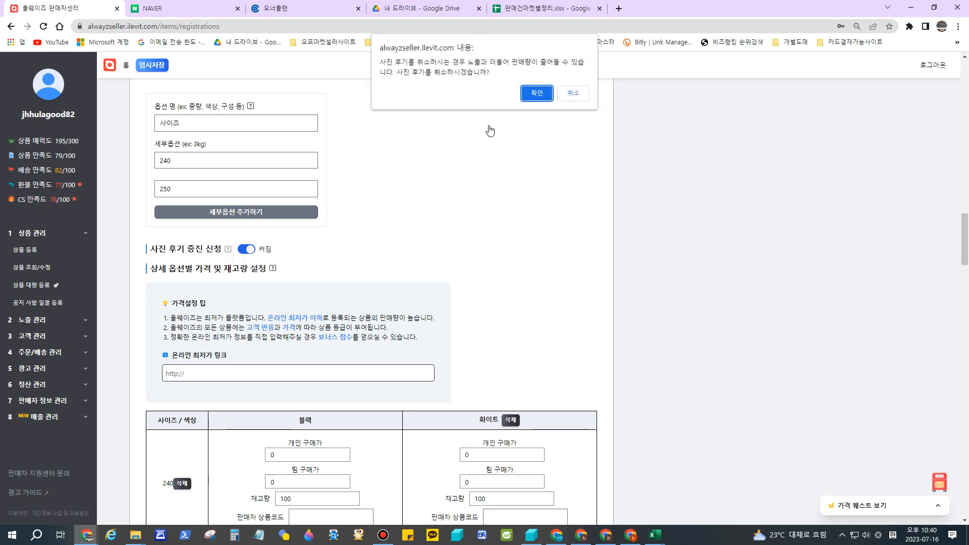
{"action": "left_click", "coordinate": [536, 90]}
Read the 가격설정 팁 about bonus points and examine the 온라인 최저가 링크 field.
{"action": "scroll", "coordinate": [367, 243], "scroll_direction": "down", "scroll_amount": 1}
{"action": "scroll", "coordinate": [367, 243], "scroll_direction": "down", "scroll_amount": 2}
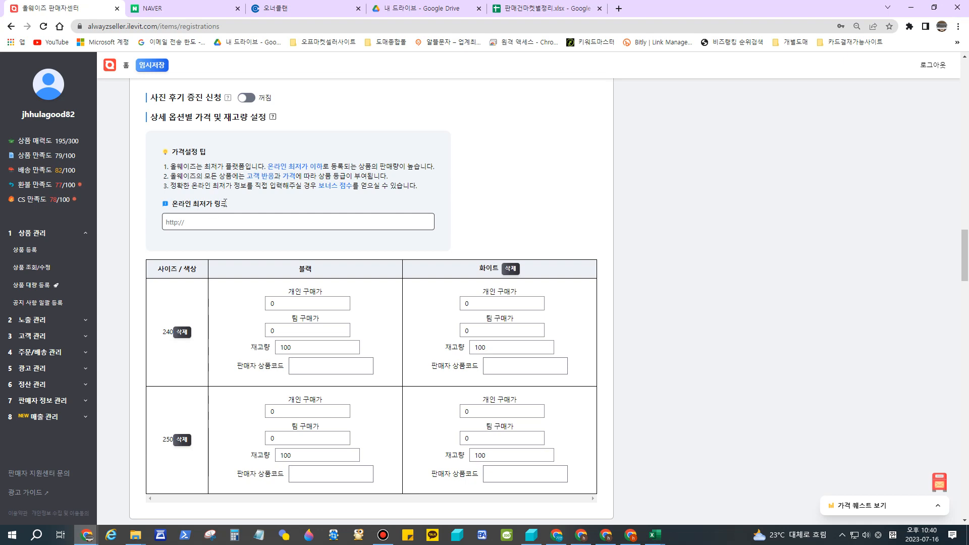
{"action": "left_click_drag", "start_coordinate": [325, 186], "coordinate": [361, 184]}
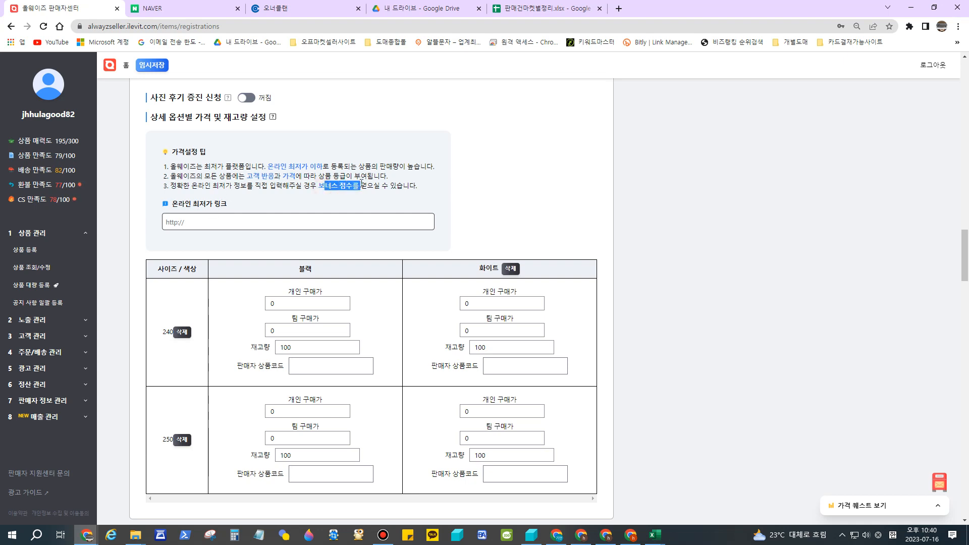
{"action": "left_click", "coordinate": [236, 221]}
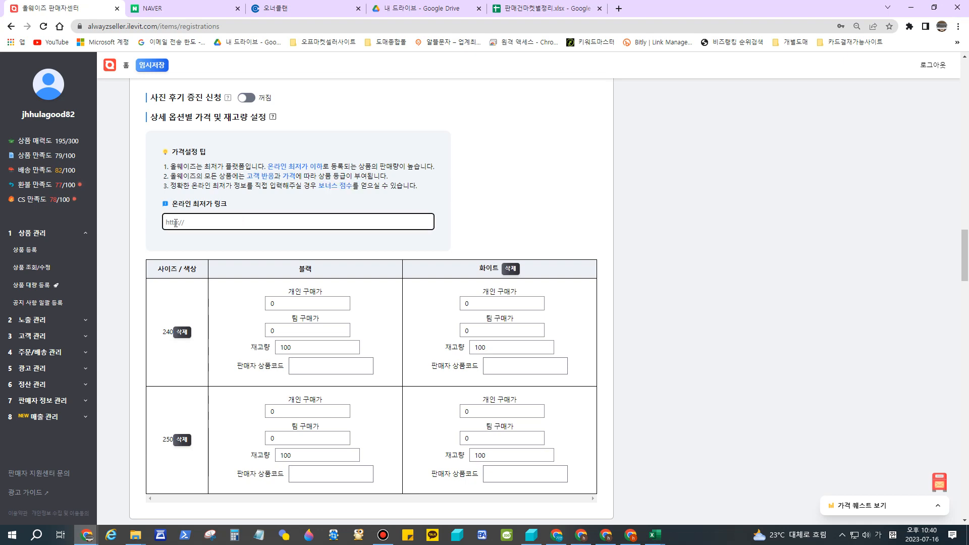
{"action": "left_click_drag", "start_coordinate": [186, 204], "coordinate": [212, 204]}
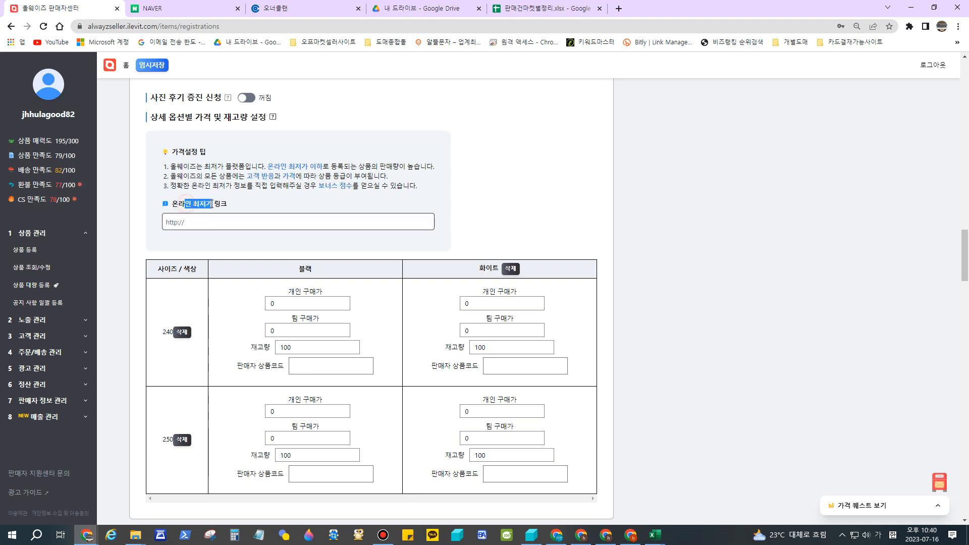
{"action": "left_click", "coordinate": [208, 224]}
Examine the 개인 구매가, 팀 구매가, 재고량 and 판매자 상품코드 fields of the 240 블랙 option.
{"action": "scroll", "coordinate": [266, 219], "scroll_direction": "down", "scroll_amount": 1}
{"action": "scroll", "coordinate": [265, 219], "scroll_direction": "down", "scroll_amount": 3}
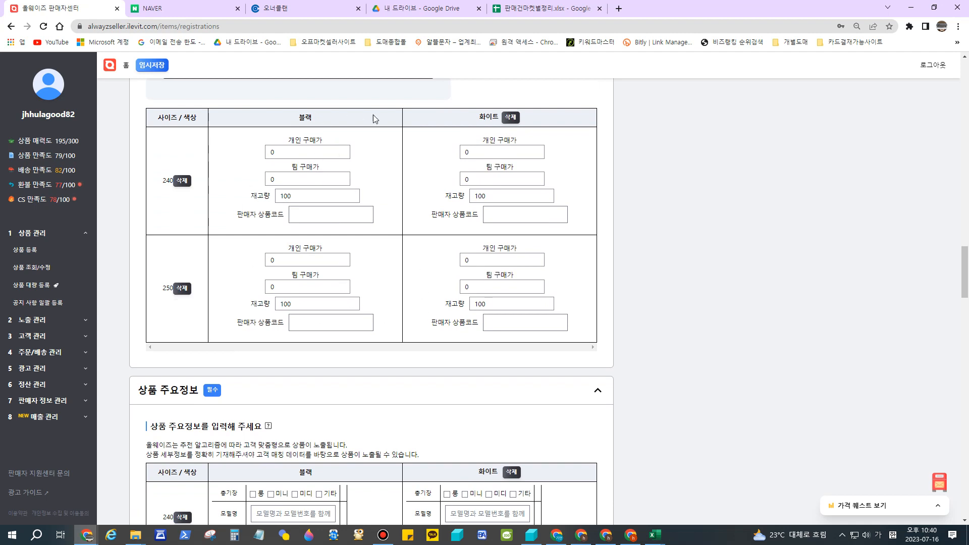
{"action": "double_click", "coordinate": [312, 151]}
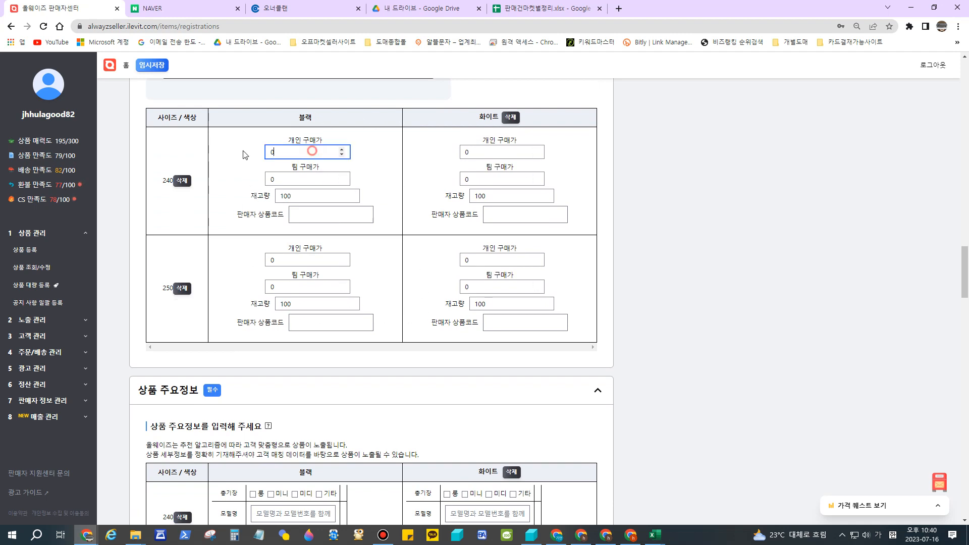
{"action": "left_click_drag", "start_coordinate": [279, 177], "coordinate": [262, 177]}
{"action": "double_click", "coordinate": [313, 194]}
{"action": "double_click", "coordinate": [257, 216]}
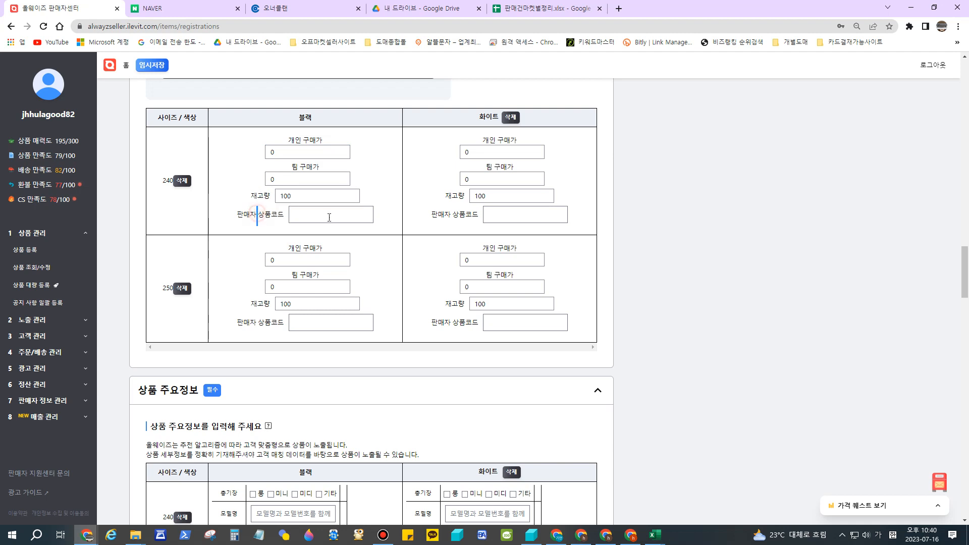
{"action": "left_click", "coordinate": [329, 217]}
{"action": "left_click", "coordinate": [324, 215]}
{"action": "left_click", "coordinate": [294, 180]}
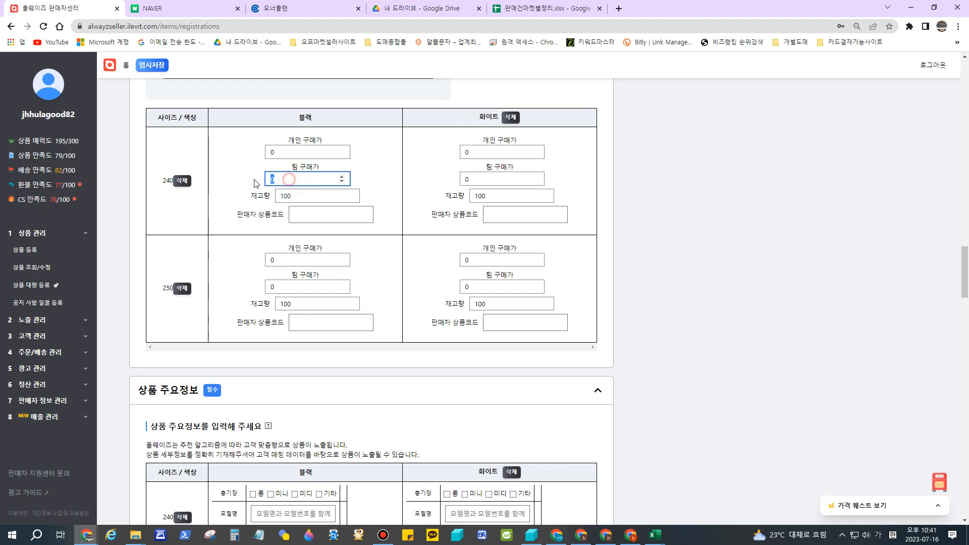
{"action": "left_click", "coordinate": [293, 151]}
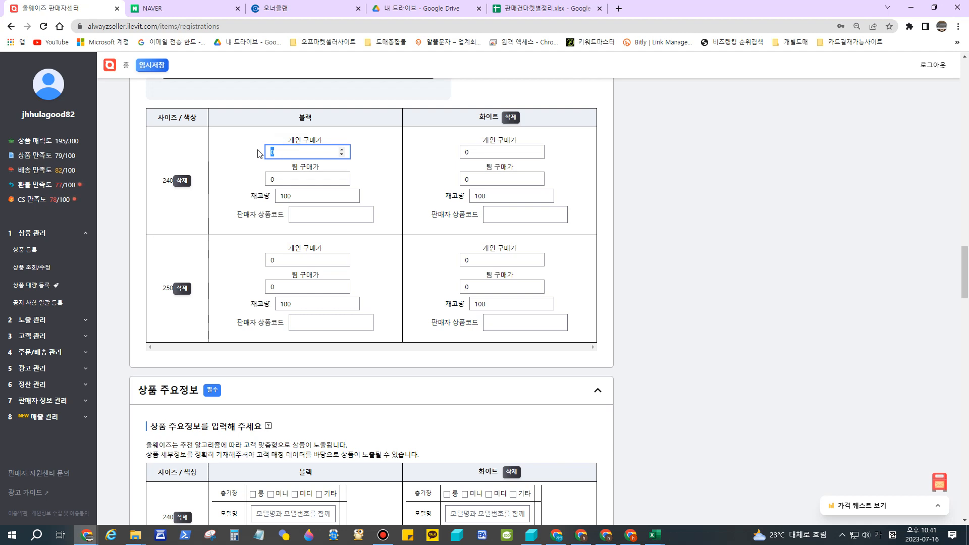
{"action": "left_click", "coordinate": [284, 182]}
Set 개인 구매가 to 100000 and 팀 구매가 to 10000 for size 240 in both 블랙 and 화이트.
{"action": "left_click_drag", "start_coordinate": [293, 151], "coordinate": [248, 152]}
{"action": "left_click_drag", "start_coordinate": [289, 178], "coordinate": [255, 178]}
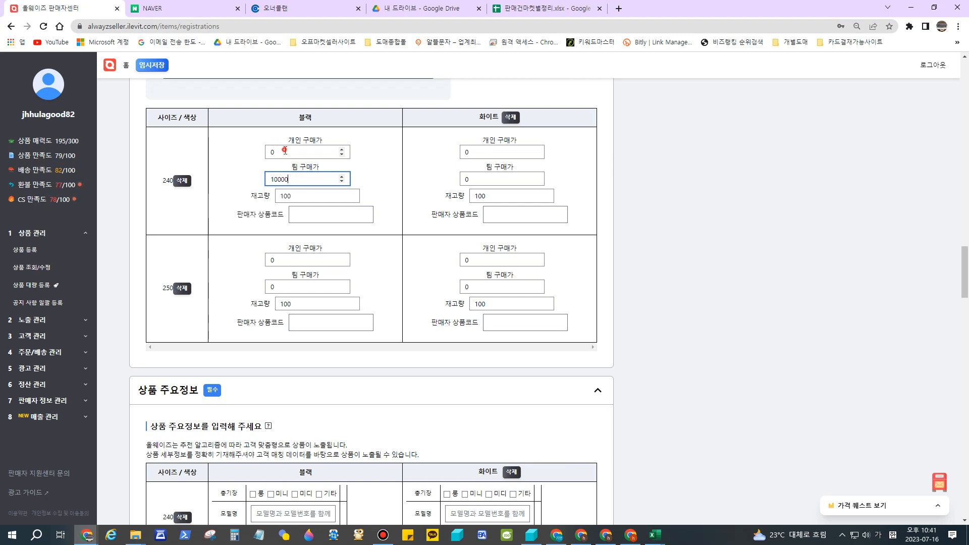
{"action": "left_click_drag", "start_coordinate": [285, 150], "coordinate": [238, 154]}
{"action": "type", "text": "100000"}
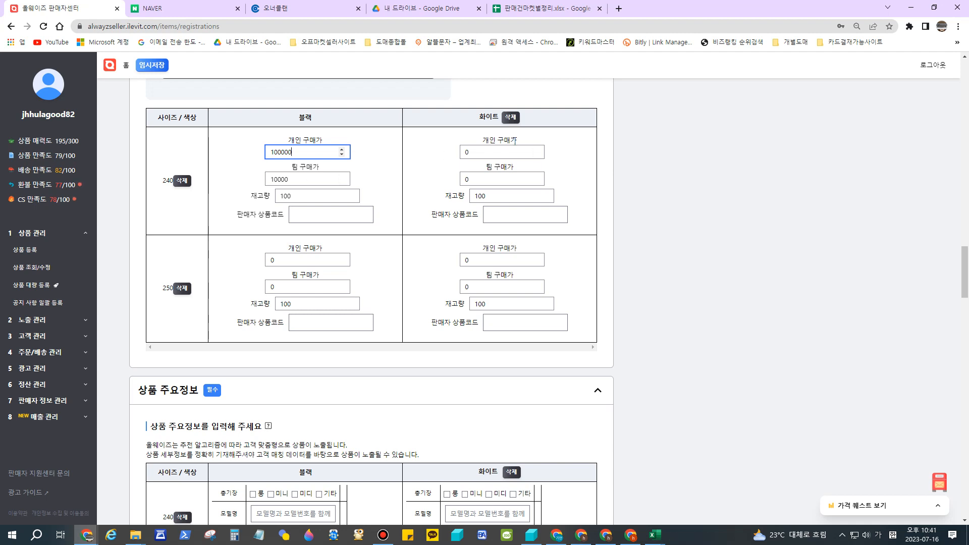
{"action": "left_click_drag", "start_coordinate": [507, 152], "coordinate": [438, 148]}
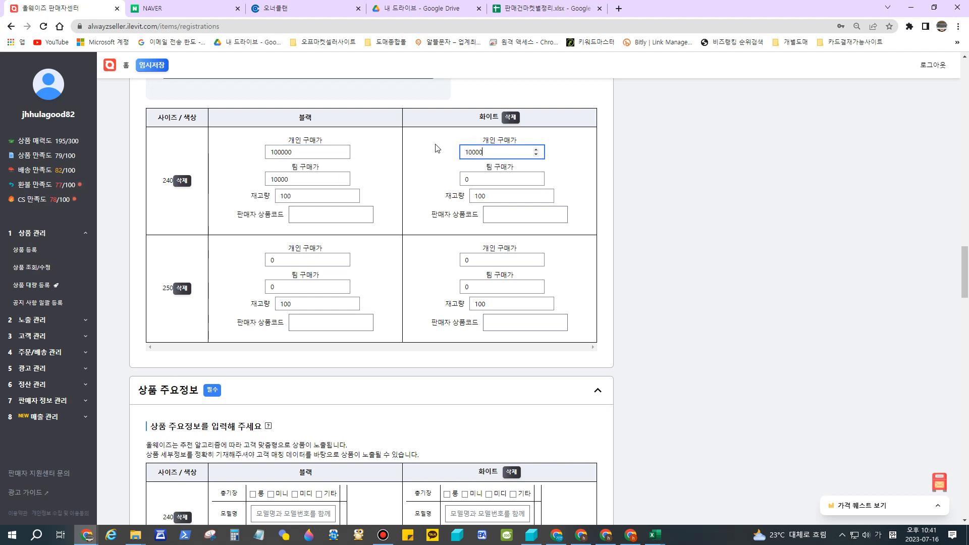
{"action": "key", "text": "Tab"}
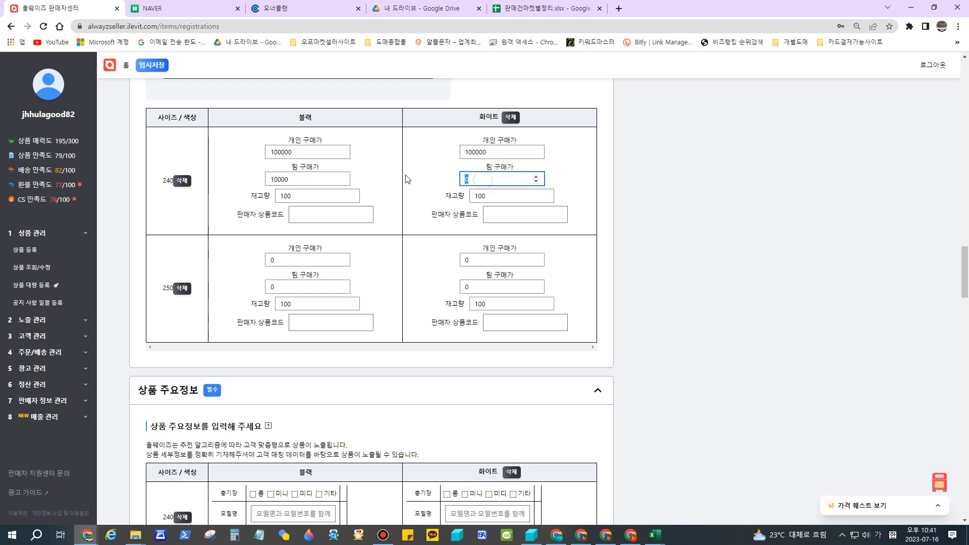
{"action": "type", "text": "10"}
Copy the 100000 개인 구매가 from size 240 to size 250 in both 화이트 and 블랙.
{"action": "left_click_drag", "start_coordinate": [499, 152], "coordinate": [420, 160]}
{"action": "key", "text": "ctrl+c"}
{"action": "left_click_drag", "start_coordinate": [495, 258], "coordinate": [438, 259]}
{"action": "key", "text": "ctrl+v"}
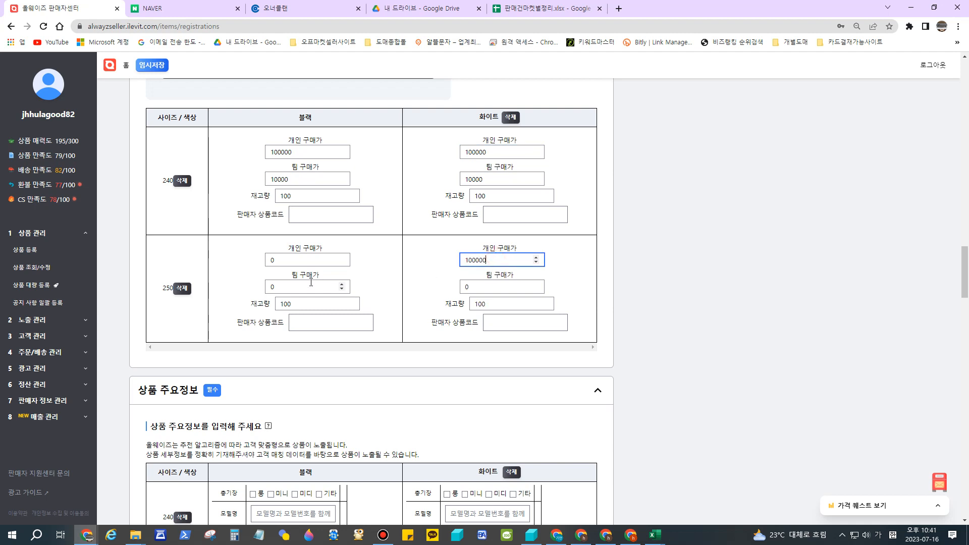
{"action": "left_click_drag", "start_coordinate": [300, 262], "coordinate": [242, 256]}
{"action": "key", "text": "ctrl+v"}
Copy the 10000 팀 구매가 to both size 250 options, also pasting it into the 재고량 of 250 화이트.
{"action": "left_click_drag", "start_coordinate": [296, 174], "coordinate": [257, 176]}
{"action": "key", "text": "ctrl+c"}
{"action": "left_click_drag", "start_coordinate": [280, 291], "coordinate": [256, 291]}
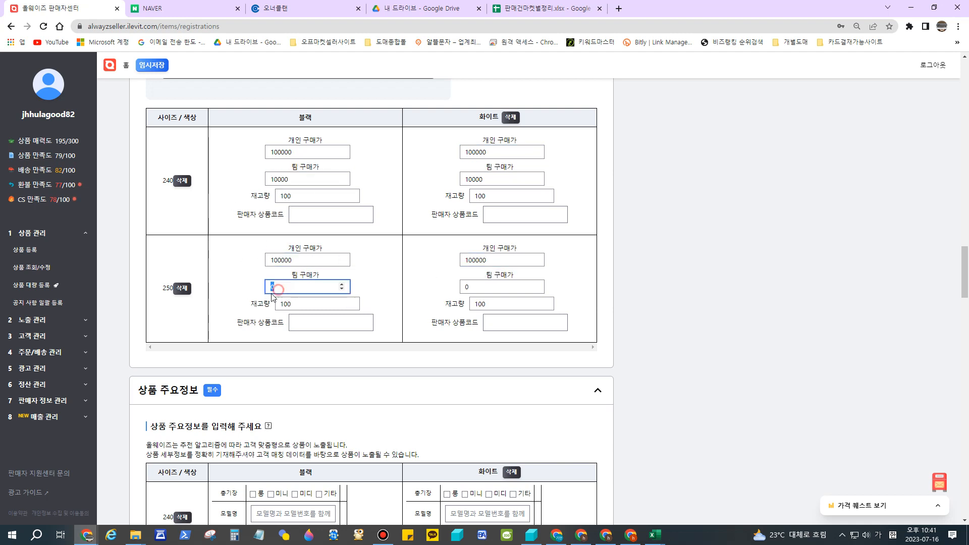
{"action": "key", "text": "ctrl+v"}
{"action": "left_click_drag", "start_coordinate": [516, 304], "coordinate": [419, 306]}
{"action": "key", "text": "ctrl+v"}
{"action": "scroll", "coordinate": [468, 225], "scroll_direction": "down", "scroll_amount": 1}
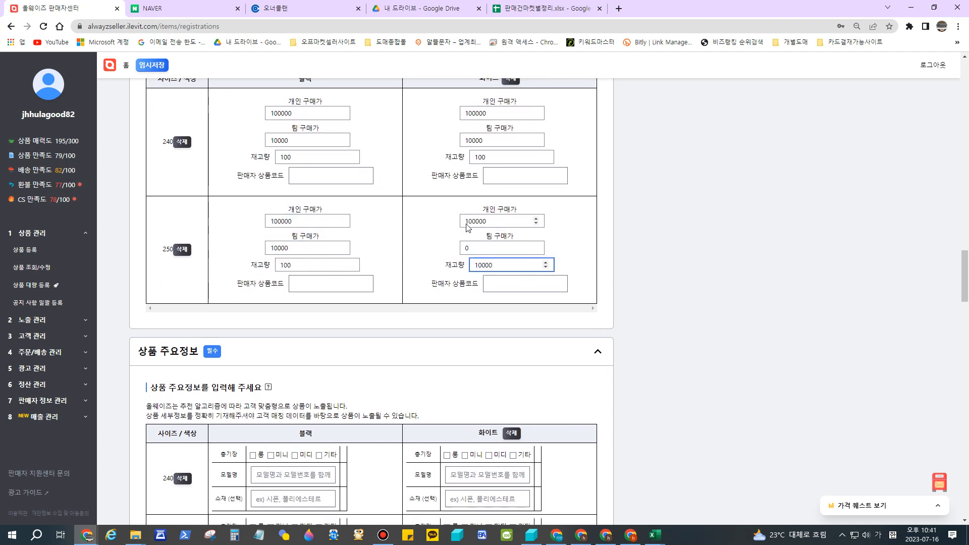
{"action": "left_click_drag", "start_coordinate": [536, 236], "coordinate": [467, 237]}
{"action": "key", "text": "ctrl+v"}
In 상품 주요정보, enter 1 as the 모델명 of both size 250 options and set 250 블랙's 총기장 to 롱.
{"action": "scroll", "coordinate": [383, 240], "scroll_direction": "down", "scroll_amount": 4}
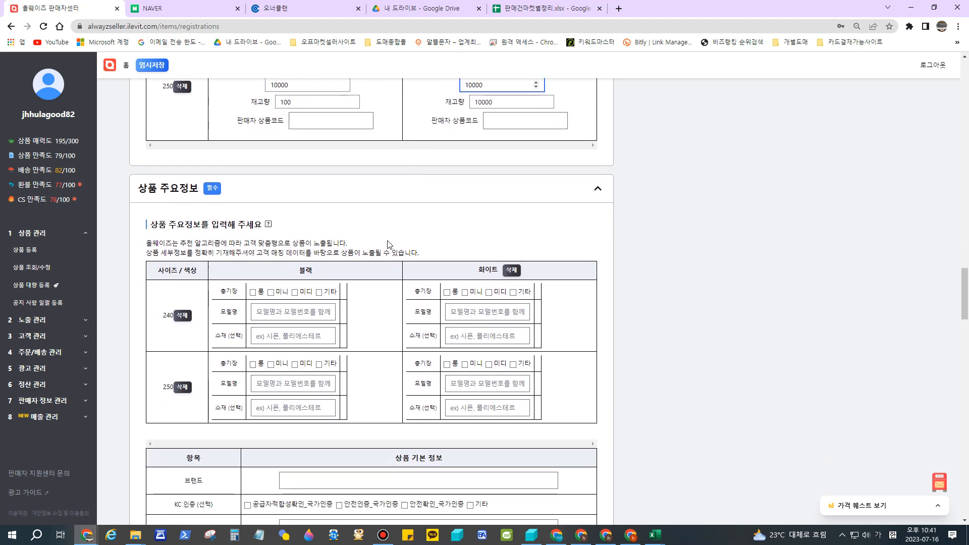
{"action": "scroll", "coordinate": [382, 240], "scroll_direction": "down", "scroll_amount": 1}
{"action": "scroll", "coordinate": [219, 235], "scroll_direction": "up", "scroll_amount": 1}
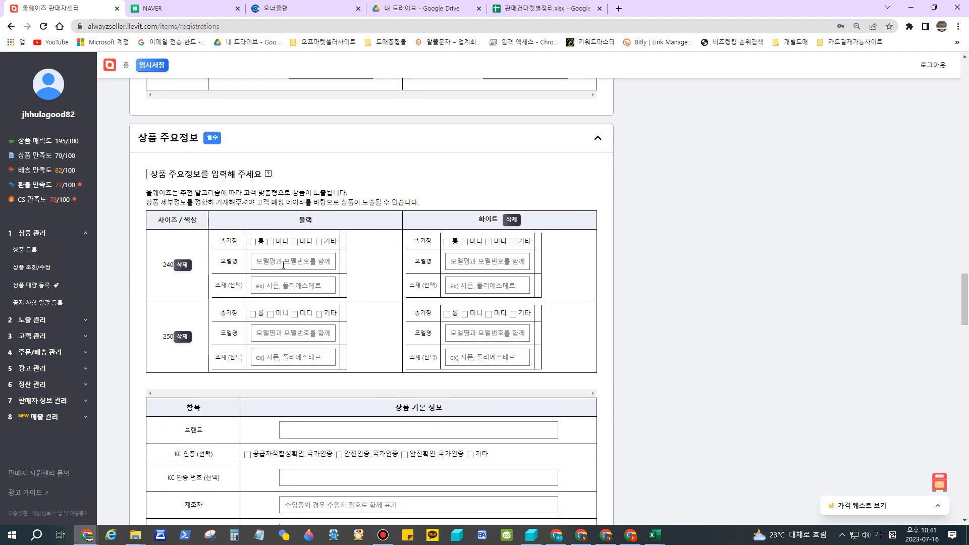
{"action": "scroll", "coordinate": [279, 265], "scroll_direction": "down", "scroll_amount": 1}
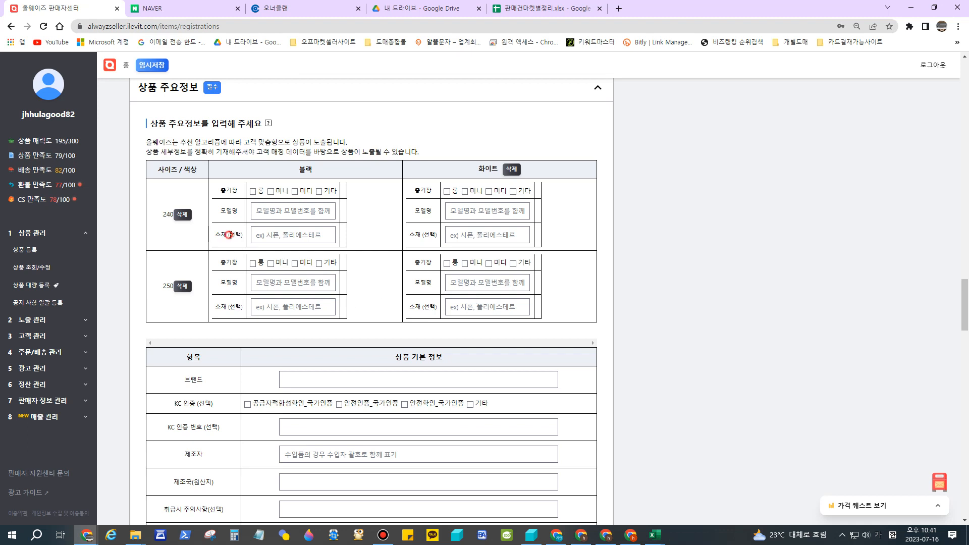
{"action": "left_click", "coordinate": [253, 236]}
{"action": "left_click", "coordinate": [280, 282]}
{"action": "type", "text": "1"}
{"action": "left_click", "coordinate": [484, 283]}
{"action": "type", "text": "1"}
{"action": "left_click", "coordinate": [253, 263]}
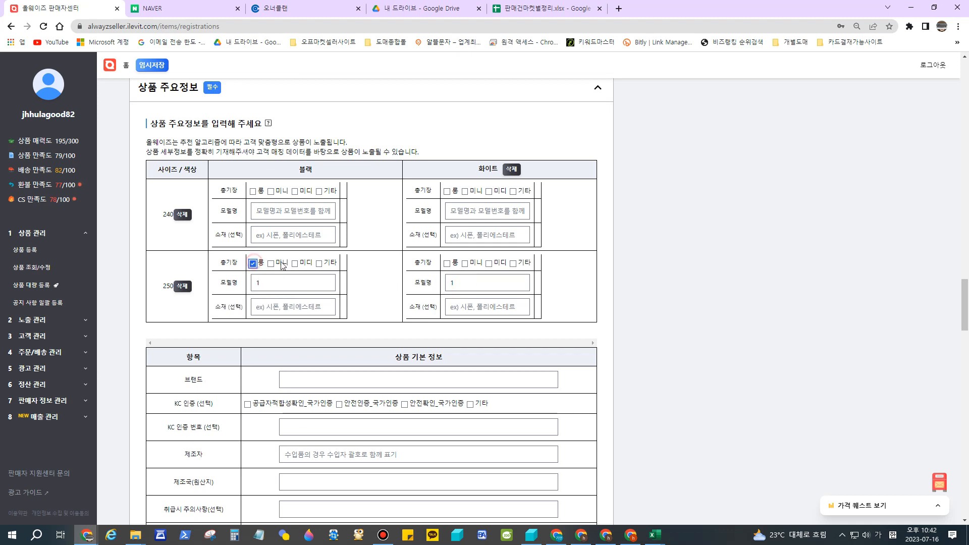
Enter 1 as the 모델명 of both size 240 options and set 총기장 to 롱 for them and 250 화이트.
{"action": "left_click", "coordinate": [472, 212]}
{"action": "type", "text": "1"}
{"action": "left_click", "coordinate": [267, 212]}
{"action": "type", "text": "1"}
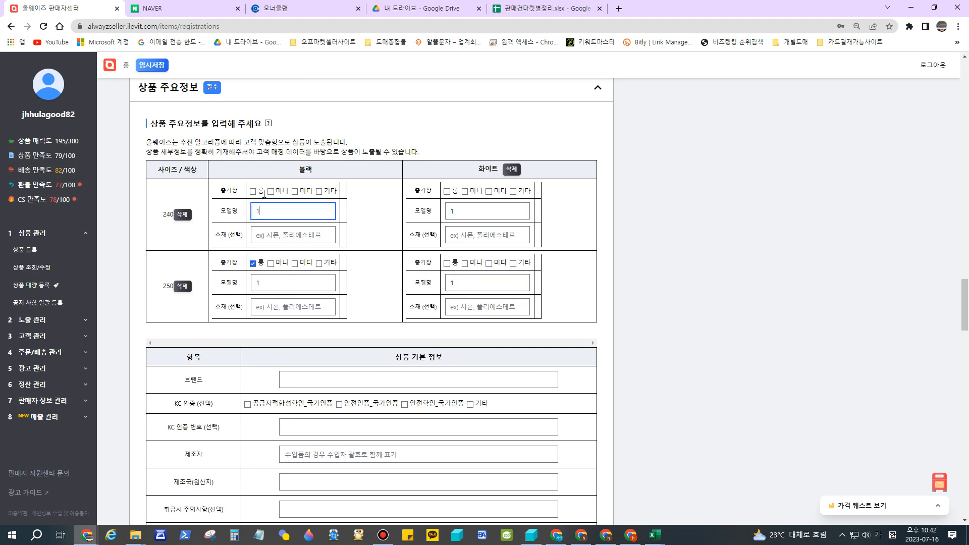
{"action": "left_click", "coordinate": [253, 191]}
{"action": "left_click", "coordinate": [447, 192]}
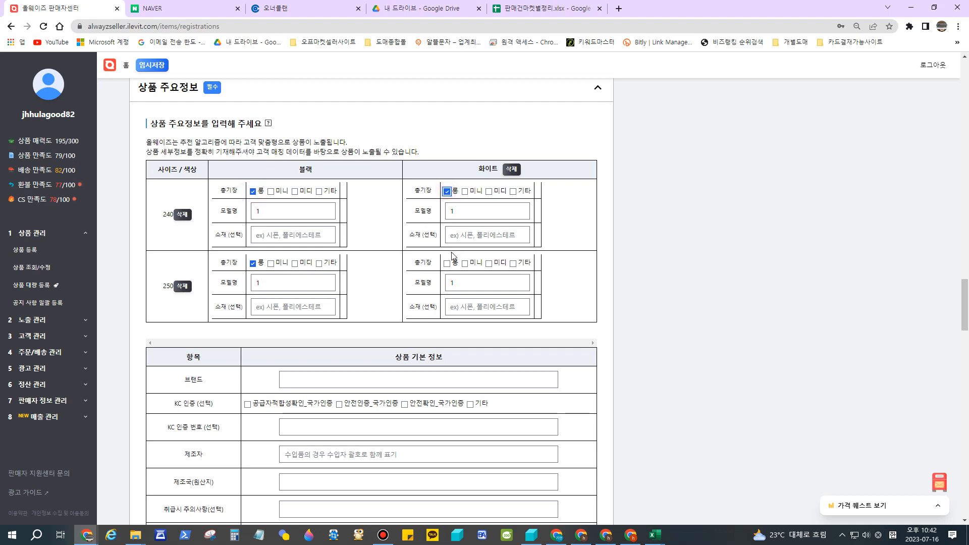
{"action": "left_click", "coordinate": [447, 263]}
Look over the 상품 기본 정보 items, including the optional KC 인증, KC 인증 번호 and 취급시 주의사항.
{"action": "scroll", "coordinate": [437, 247], "scroll_direction": "down", "scroll_amount": 1}
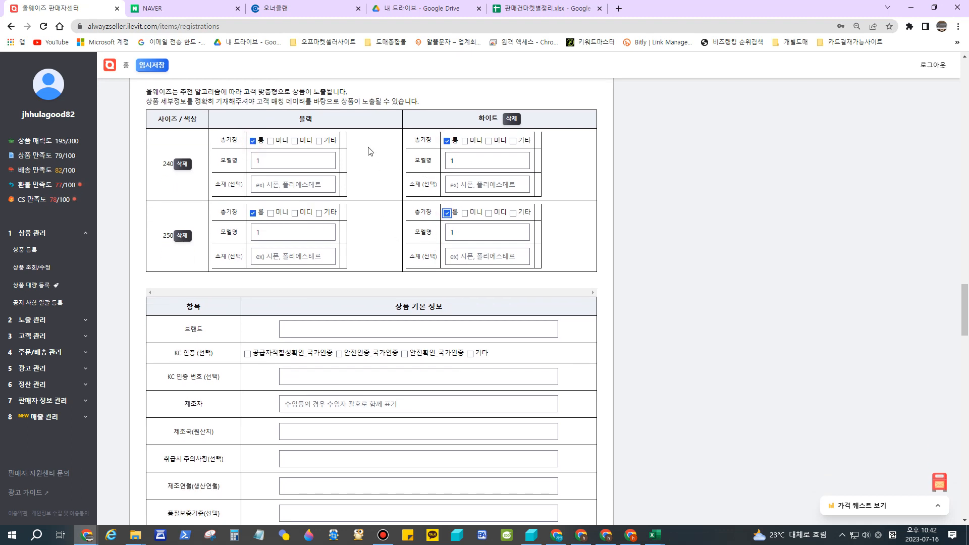
{"action": "scroll", "coordinate": [393, 199], "scroll_direction": "down", "scroll_amount": 2}
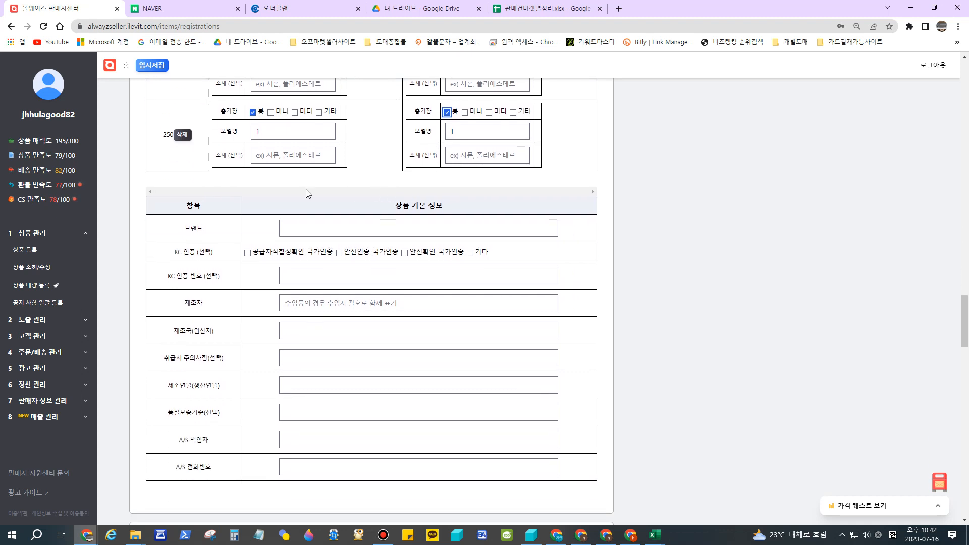
{"action": "scroll", "coordinate": [260, 220], "scroll_direction": "down", "scroll_amount": 1}
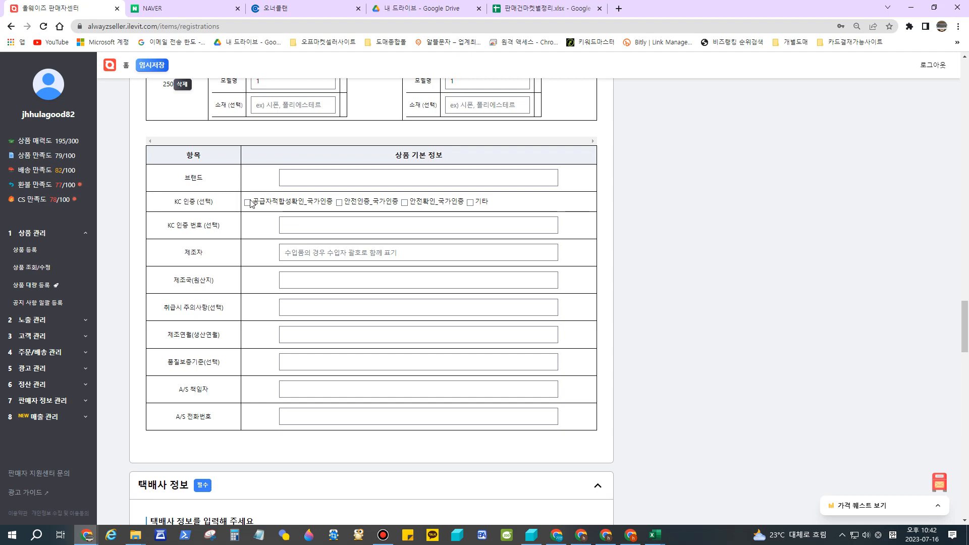
{"action": "left_click", "coordinate": [215, 205]}
{"action": "mouse_move", "coordinate": [203, 201]}
{"action": "left_mouse_down"}
{"action": "mouse_move", "coordinate": [221, 222]}
{"action": "mouse_move", "coordinate": [212, 210]}
{"action": "left_mouse_up"}
{"action": "left_click", "coordinate": [215, 226]}
{"action": "left_click", "coordinate": [216, 307]}
Enter 1 as both the 브랜드 and the 제조자, and leave the optional KC 인증 번호 empty.
{"action": "left_click", "coordinate": [320, 178]}
{"action": "type", "text": "1"}
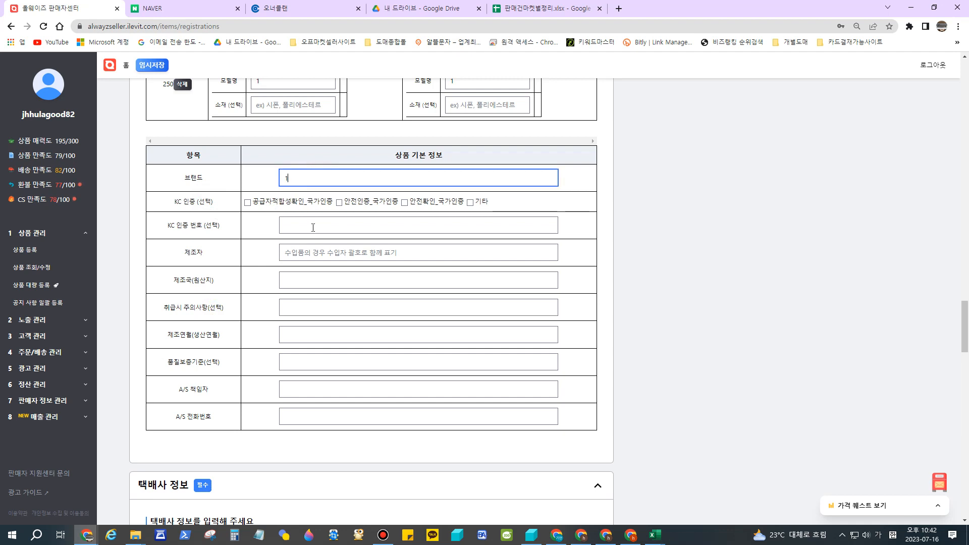
{"action": "left_click", "coordinate": [313, 228]}
{"action": "type", "text": "1"}
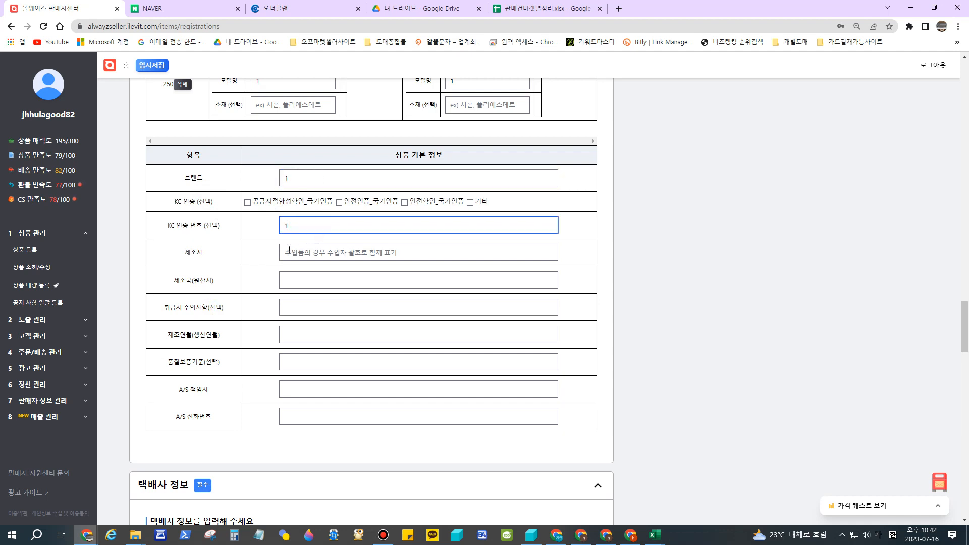
{"action": "left_click", "coordinate": [290, 249]}
{"action": "type", "text": "1"}
{"action": "left_click", "coordinate": [300, 229]}
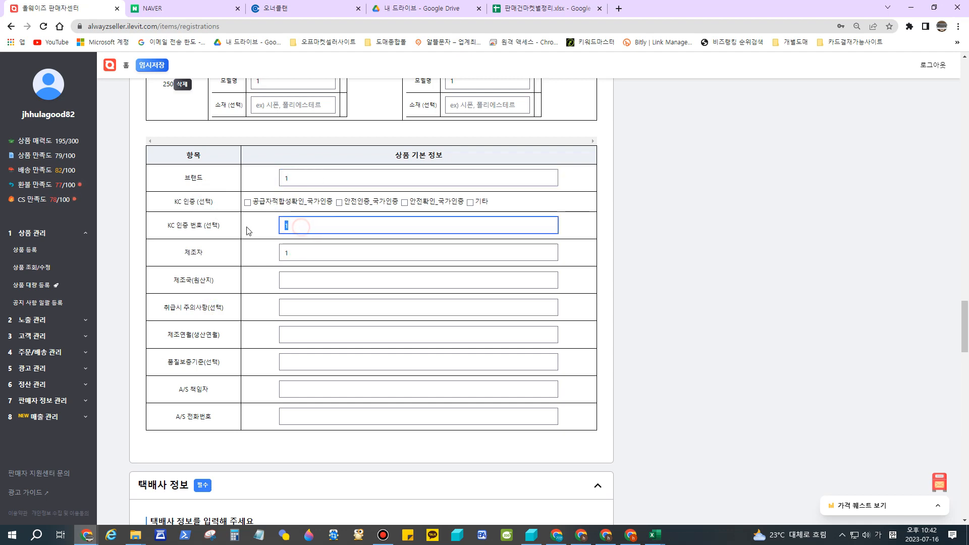
{"action": "key", "text": "BackSpace"}
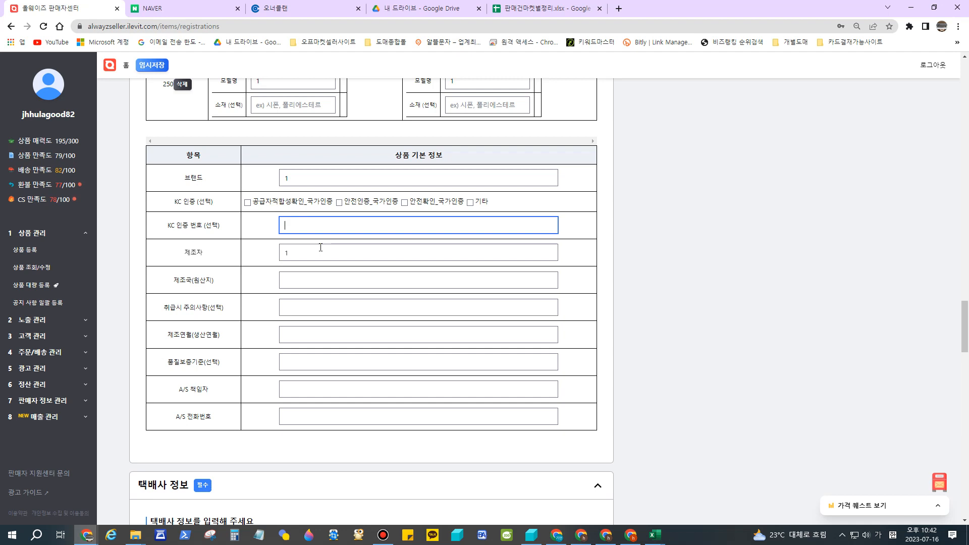
In 상품 기본 정보, enter 1 for 제조국(원산지), 제조연월(생산연월), A/S 책임자 and A/S 전화번호.
{"action": "left_click", "coordinate": [295, 279]}
{"action": "type", "text": "1"}
{"action": "left_click", "coordinate": [299, 333]}
{"action": "type", "text": "1"}
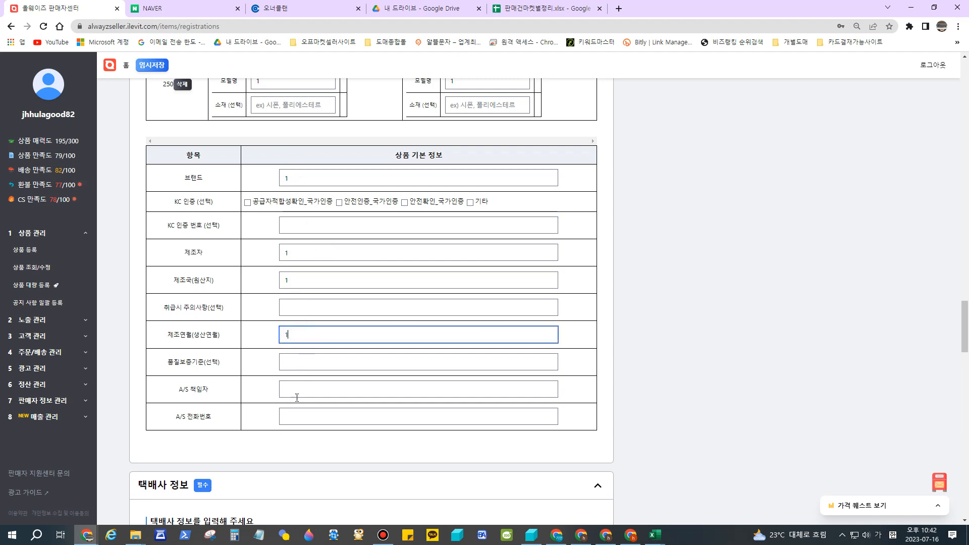
{"action": "left_click", "coordinate": [297, 396]}
{"action": "type", "text": "1"}
{"action": "left_click", "coordinate": [295, 419]}
{"action": "type", "text": "1"}
In 택배사 정보, set the 택배사 to 우체국택배 and the 배송 소요 시일 to 3일.
{"action": "scroll", "coordinate": [294, 419], "scroll_direction": "down", "scroll_amount": 5}
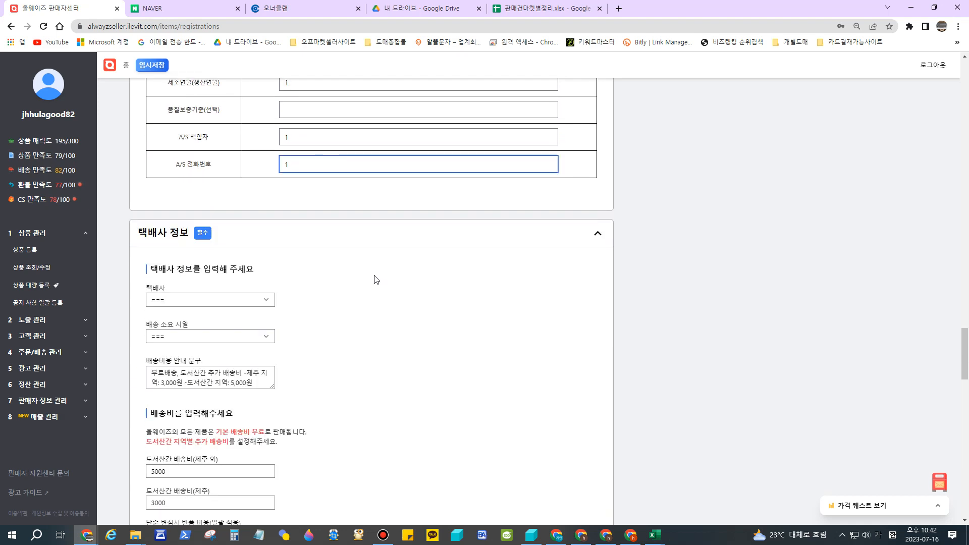
{"action": "scroll", "coordinate": [376, 280], "scroll_direction": "down", "scroll_amount": 2}
{"action": "left_click", "coordinate": [212, 199]}
{"action": "left_click", "coordinate": [217, 219]}
{"action": "left_click", "coordinate": [207, 235]}
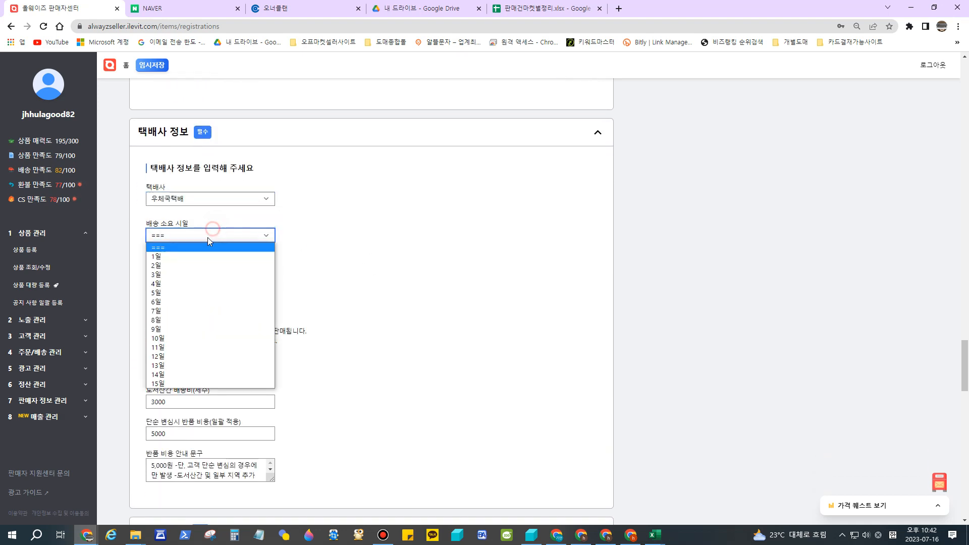
{"action": "left_click", "coordinate": [190, 274]}
Set 단순 변심시 반품 비용(일괄 적용) to 3500, and change it to 7000.
{"action": "scroll", "coordinate": [190, 279], "scroll_direction": "down", "scroll_amount": 2}
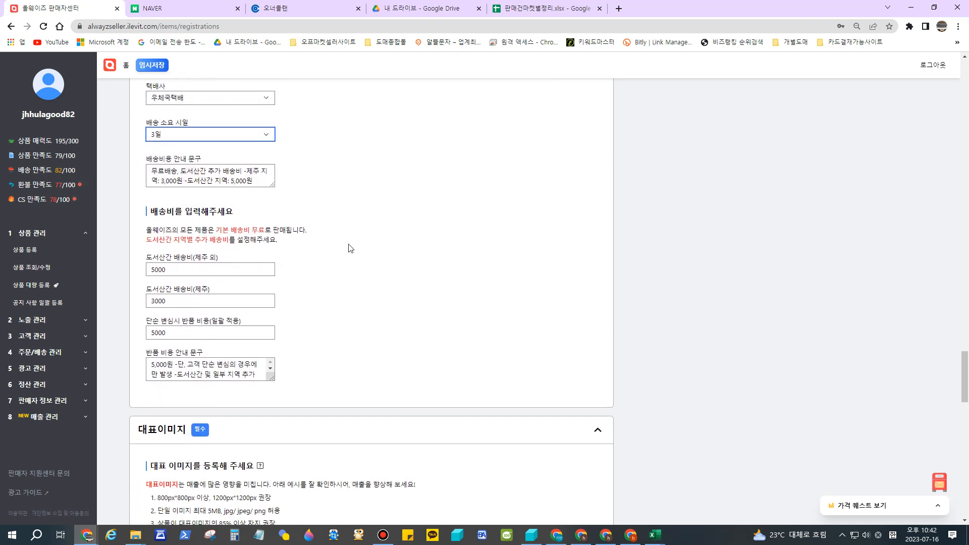
{"action": "scroll", "coordinate": [349, 248], "scroll_direction": "down", "scroll_amount": 2}
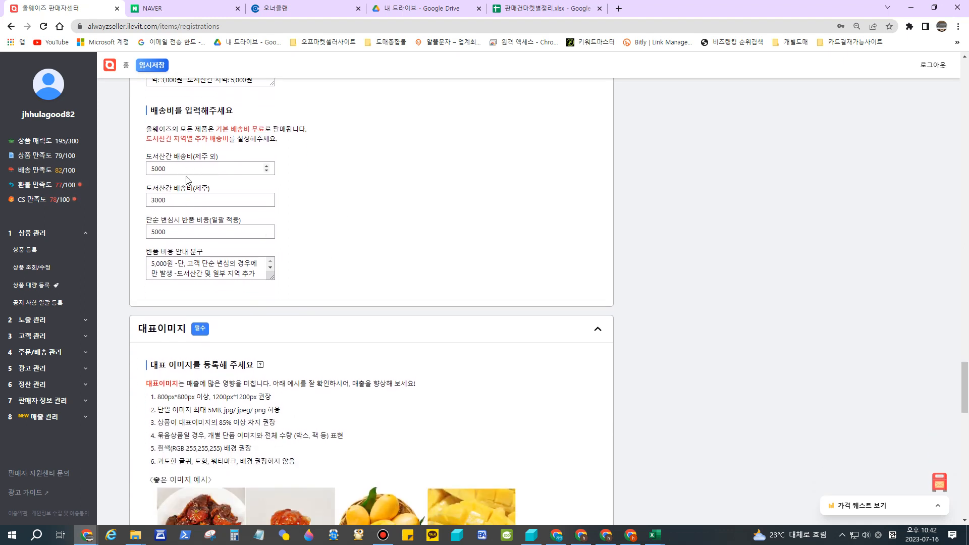
{"action": "left_click_drag", "start_coordinate": [185, 232], "coordinate": [136, 232]}
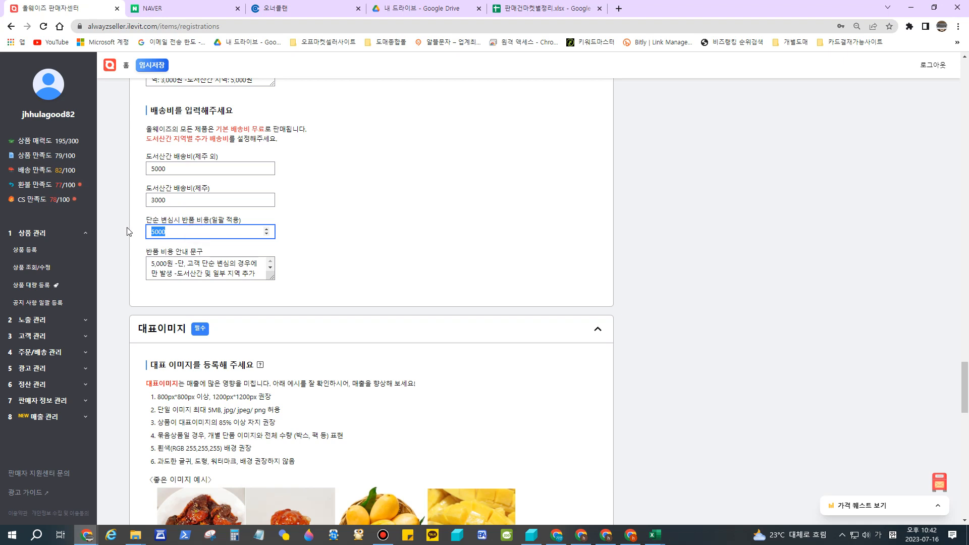
{"action": "type", "text": "3"}
{"action": "left_click", "coordinate": [359, 243]}
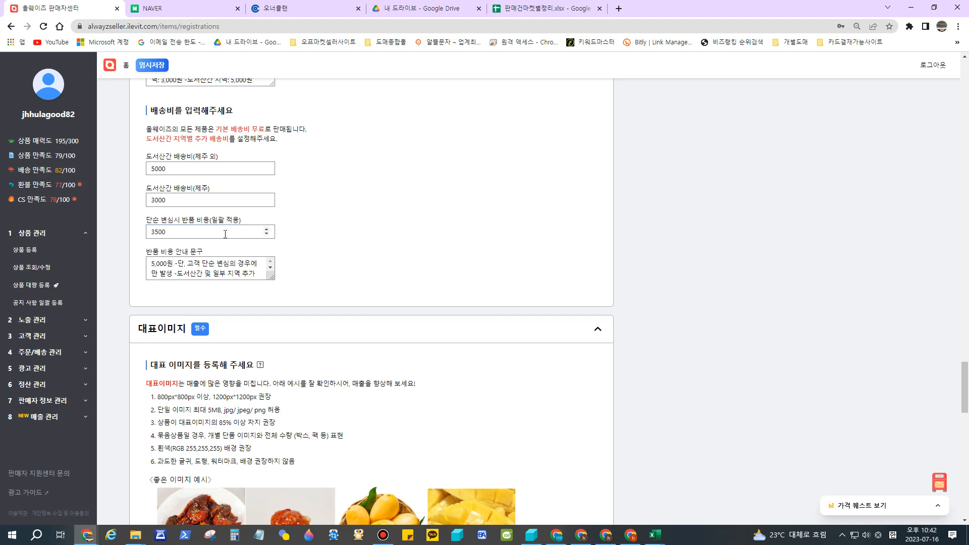
{"action": "double_click", "coordinate": [156, 234]}
{"action": "type", "text": "70"}
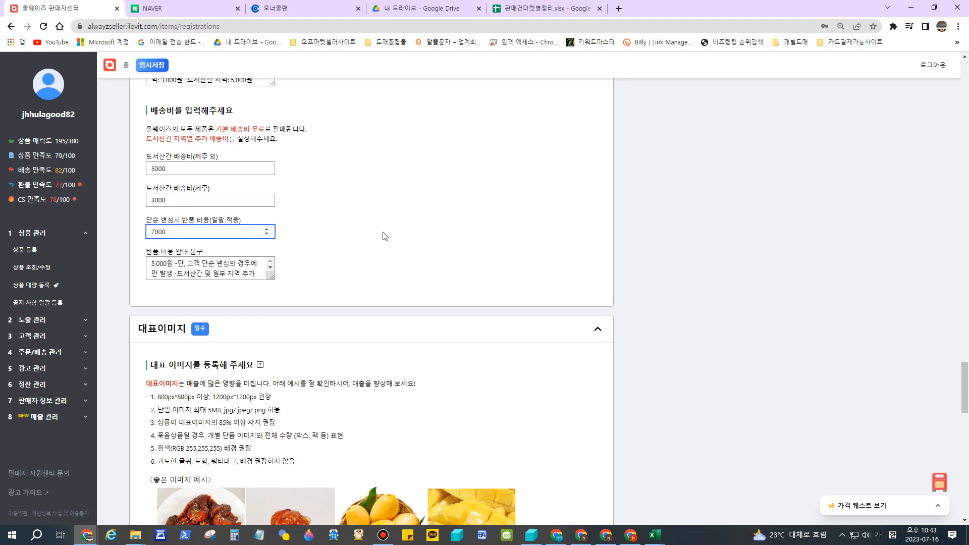
Review the image requirements for 대표이미지 and 상세페이지, including the size rules and the good and bad example images.
{"action": "scroll", "coordinate": [515, 237], "scroll_direction": "down", "scroll_amount": 4}
{"action": "scroll", "coordinate": [563, 245], "scroll_direction": "down", "scroll_amount": 7}
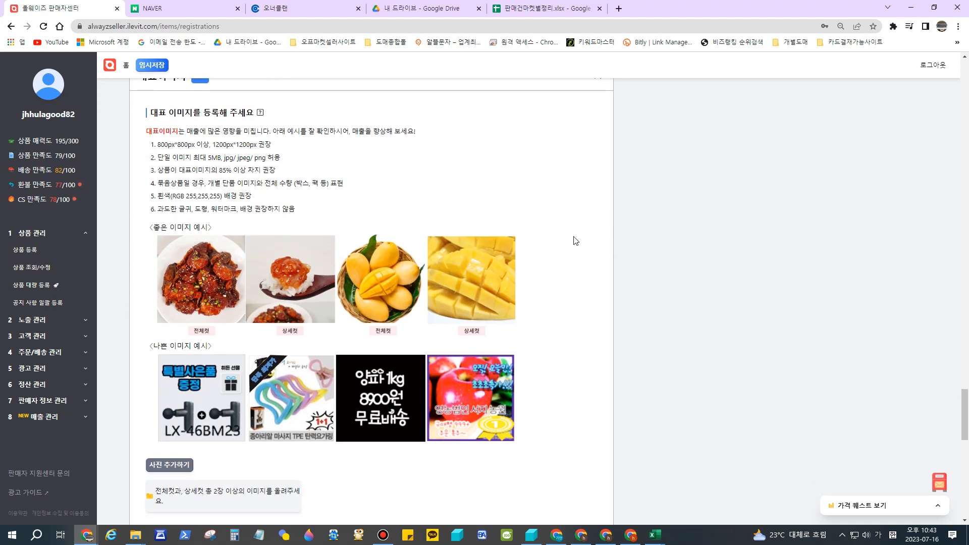
{"action": "scroll", "coordinate": [351, 222], "scroll_direction": "up", "scroll_amount": 3}
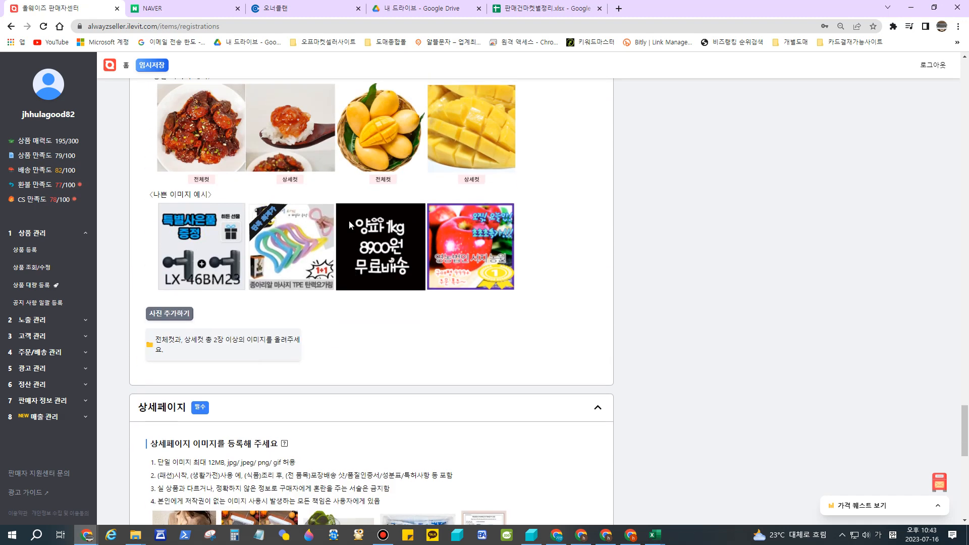
{"action": "scroll", "coordinate": [241, 292], "scroll_direction": "up", "scroll_amount": 1}
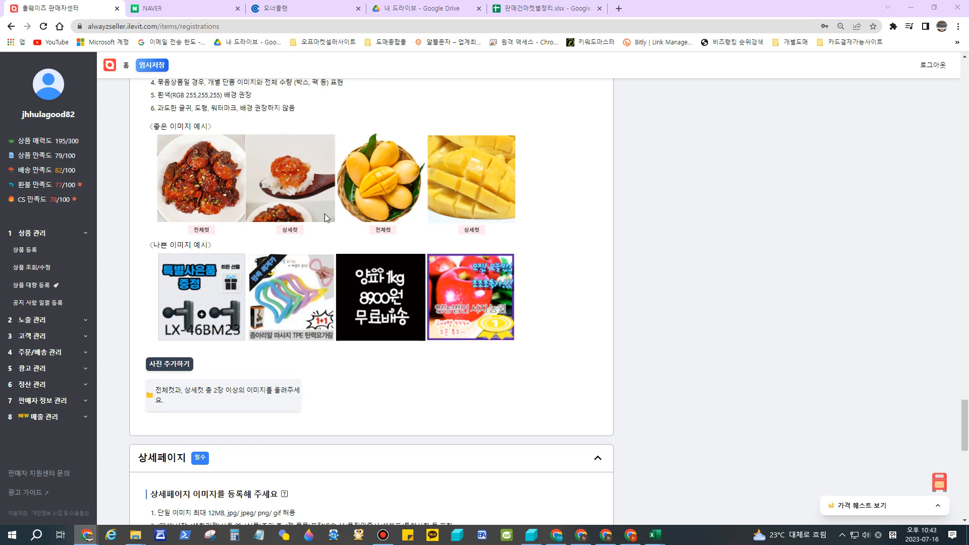
{"action": "left_click", "coordinate": [451, 256]}
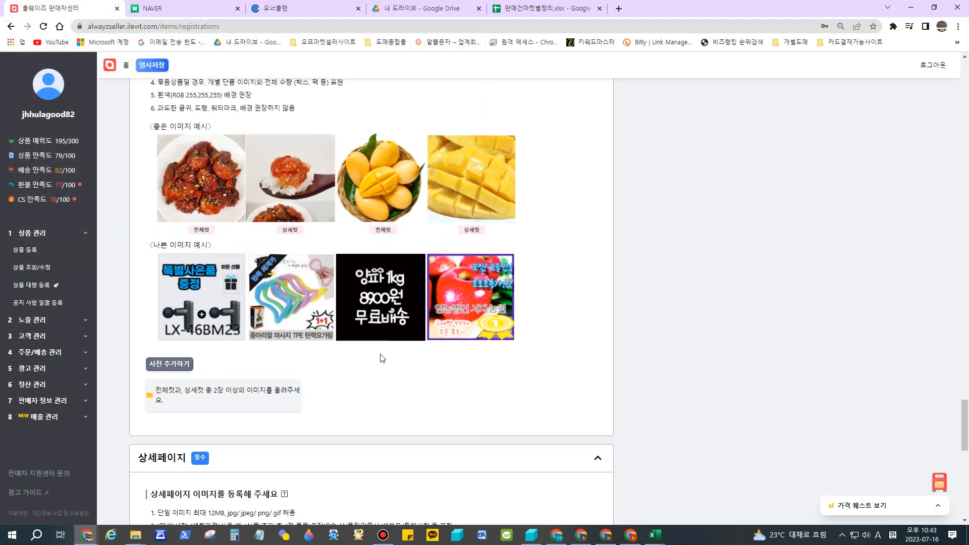
{"action": "scroll", "coordinate": [382, 358], "scroll_direction": "up", "scroll_amount": 2}
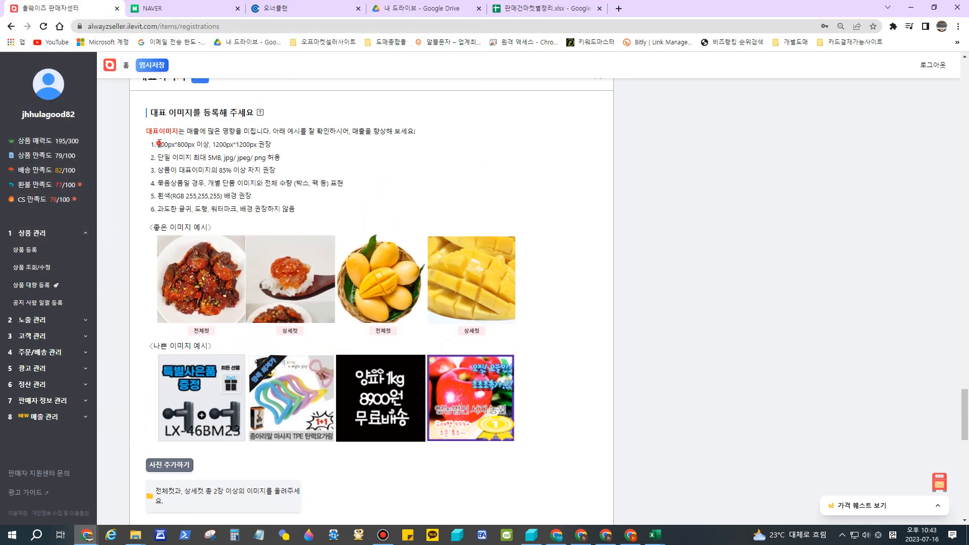
{"action": "left_click_drag", "start_coordinate": [158, 144], "coordinate": [232, 180]}
{"action": "scroll", "coordinate": [233, 180], "scroll_direction": "down", "scroll_amount": 10}
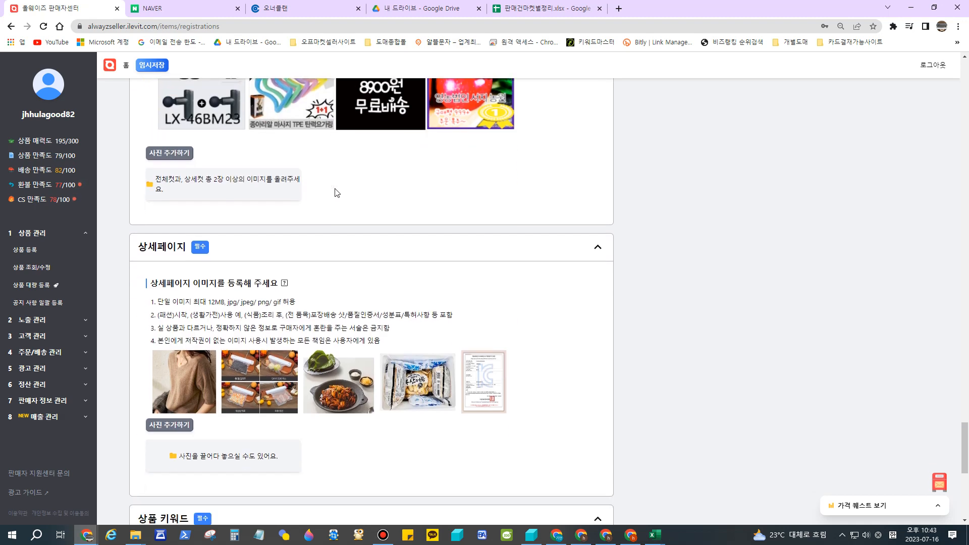
{"action": "scroll", "coordinate": [336, 192], "scroll_direction": "down", "scroll_amount": 1}
{"action": "scroll", "coordinate": [271, 188], "scroll_direction": "up", "scroll_amount": 3}
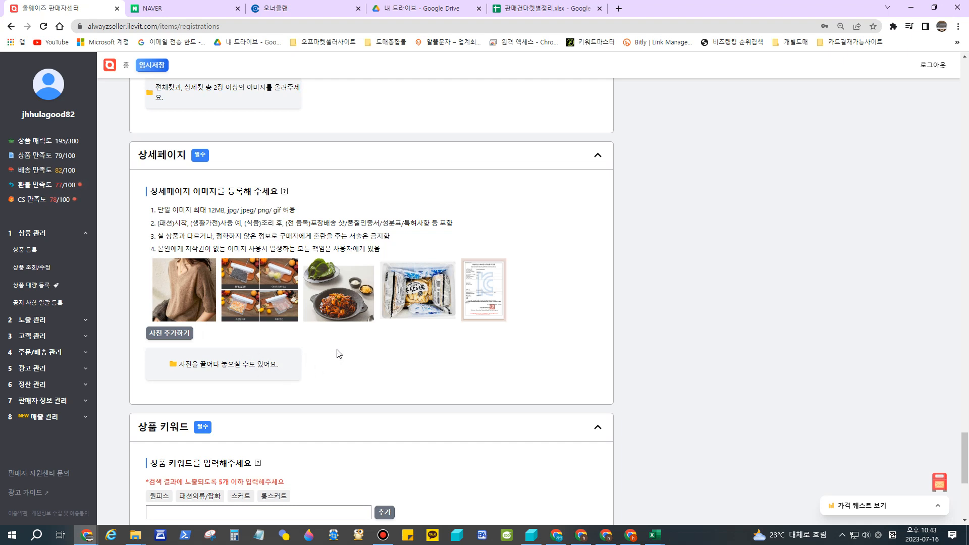
Add 여성원피스 to the product keywords in 상품 키워드.
{"action": "scroll", "coordinate": [330, 283], "scroll_direction": "down", "scroll_amount": 2}
{"action": "scroll", "coordinate": [330, 272], "scroll_direction": "down", "scroll_amount": 3}
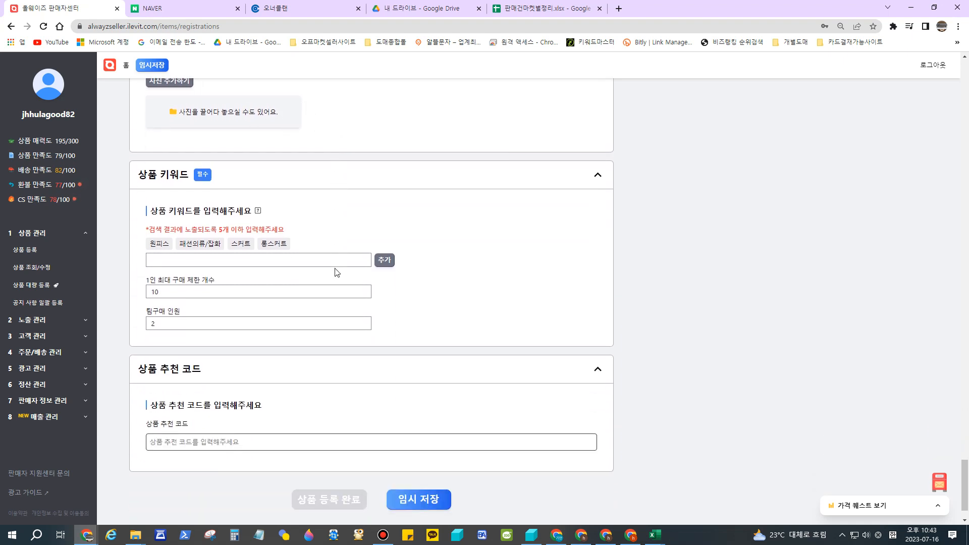
{"action": "scroll", "coordinate": [273, 246], "scroll_direction": "down", "scroll_amount": 1}
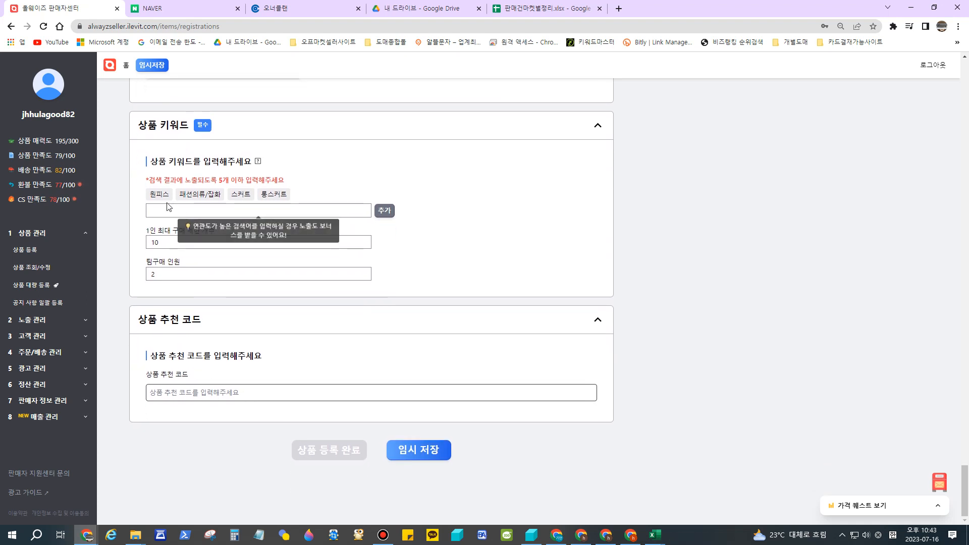
{"action": "left_click", "coordinate": [310, 211]}
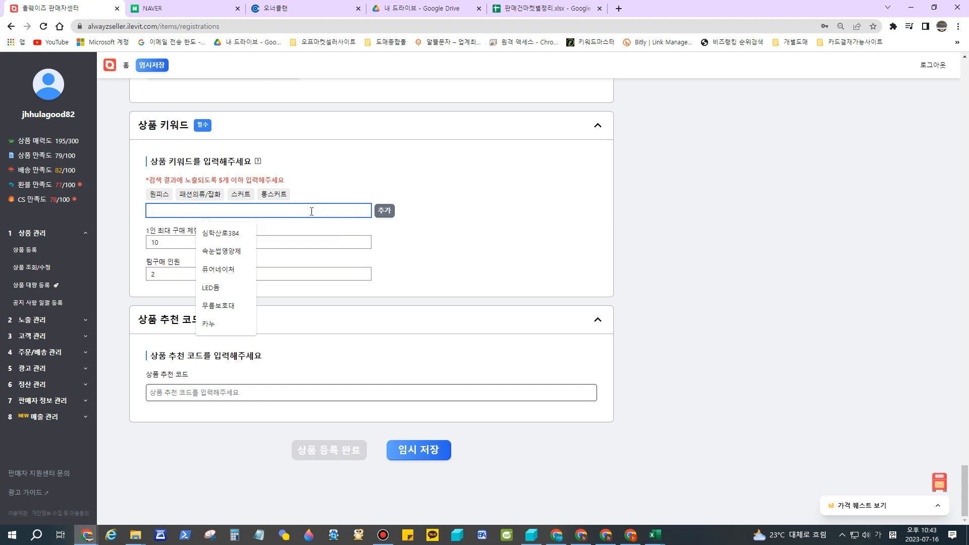
{"action": "type", "text": "여성원피스"}
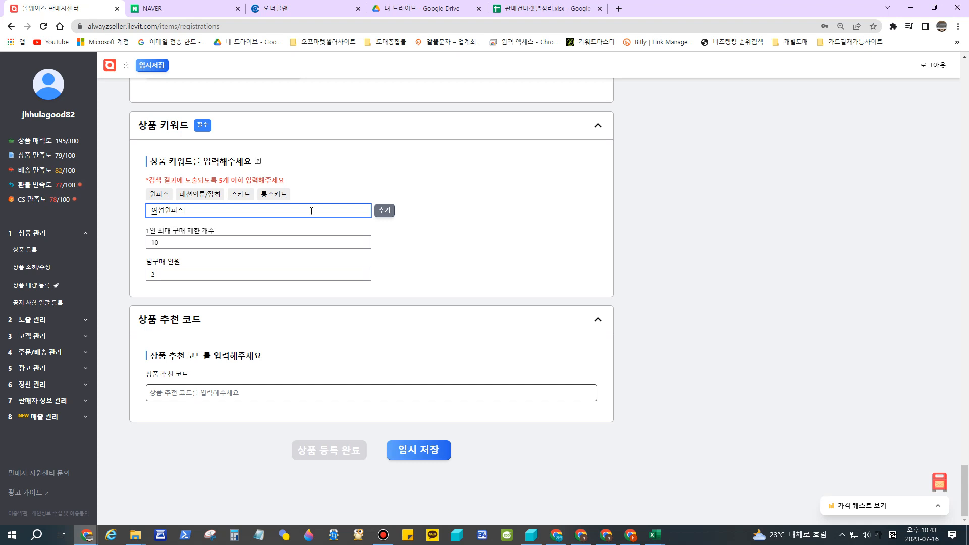
{"action": "left_click", "coordinate": [391, 212]}
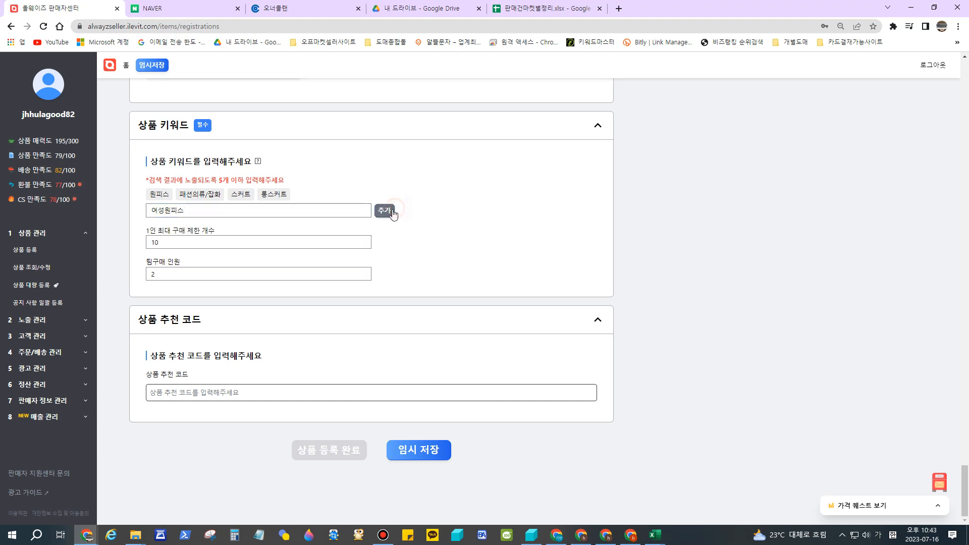
{"action": "left_click", "coordinate": [385, 215]}
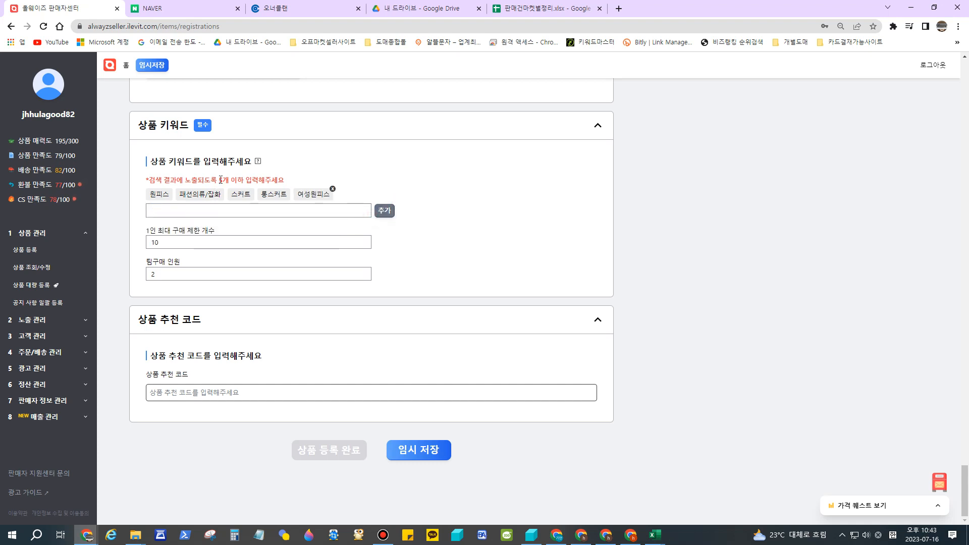
Examine the limit on the number of keywords, the listed keywords and the 상품 추천 코드 field.
{"action": "left_click_drag", "start_coordinate": [211, 181], "coordinate": [259, 177]}
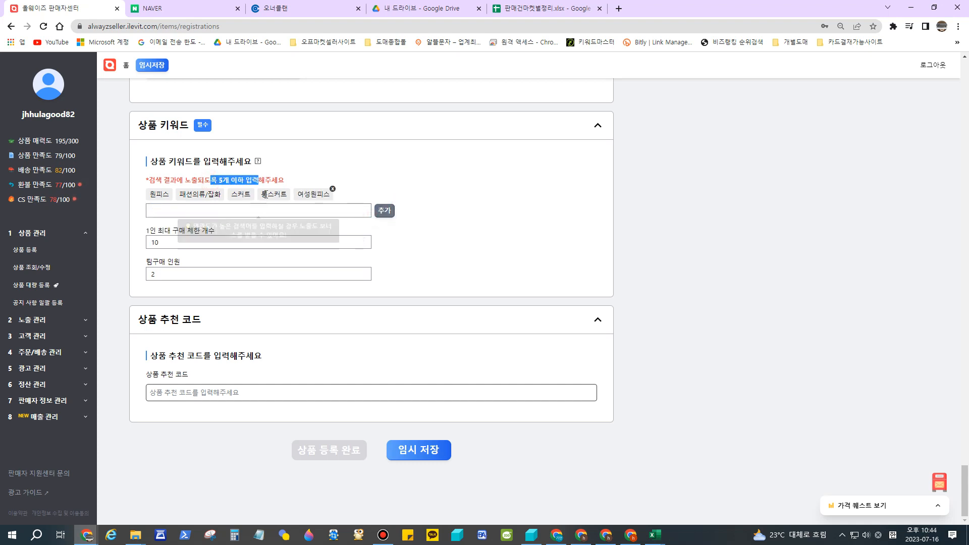
{"action": "left_click", "coordinate": [271, 192]}
{"action": "left_click", "coordinate": [296, 187]}
{"action": "double_click", "coordinate": [287, 191]}
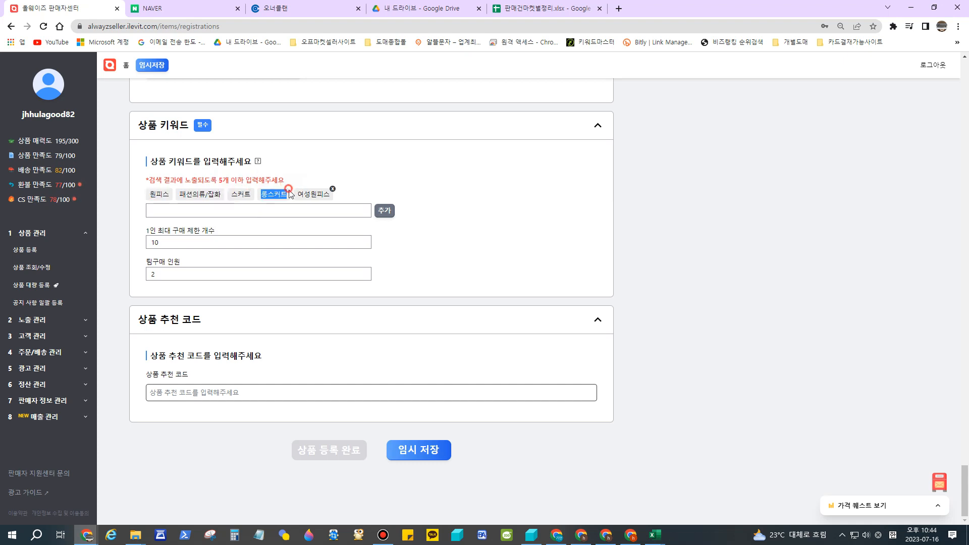
{"action": "left_click", "coordinate": [244, 196]}
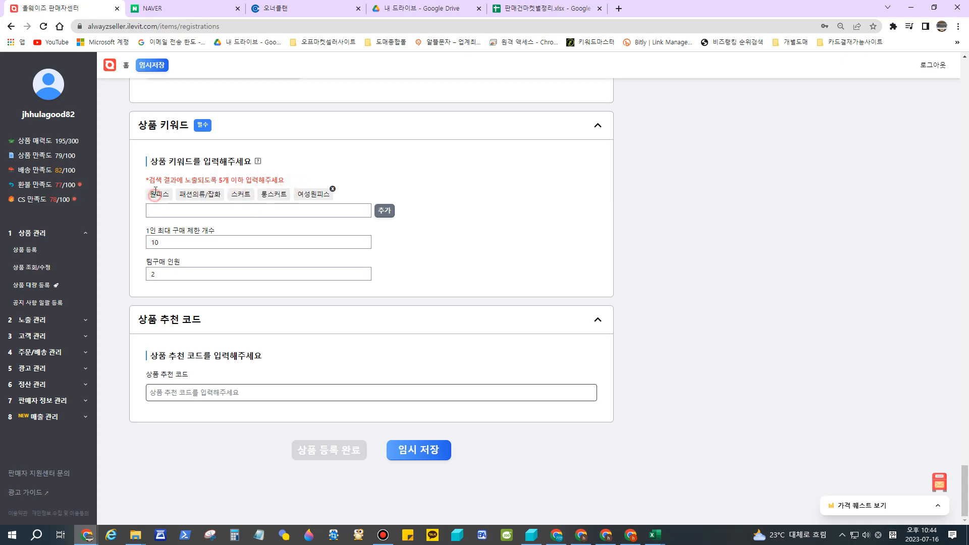
{"action": "double_click", "coordinate": [273, 194]}
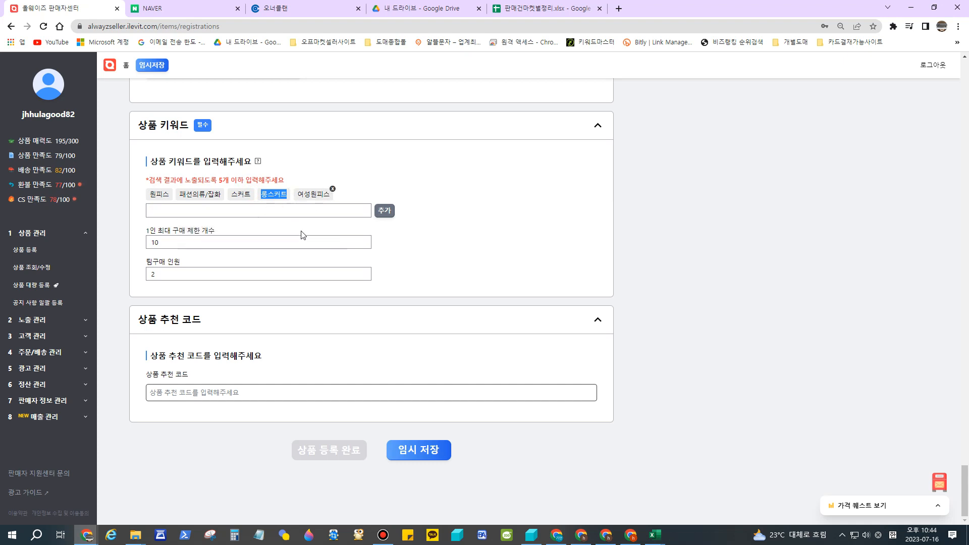
{"action": "left_click", "coordinate": [168, 356]}
{"action": "left_click", "coordinate": [200, 397]}
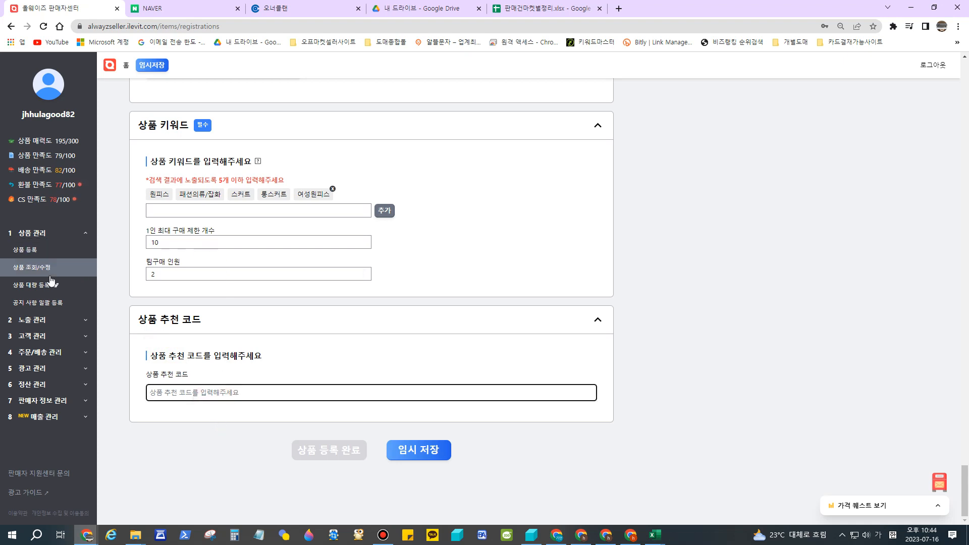
Open the 상품 조회/수정 page and set the 판매 filter to 품절.
{"action": "left_click", "coordinate": [33, 267]}
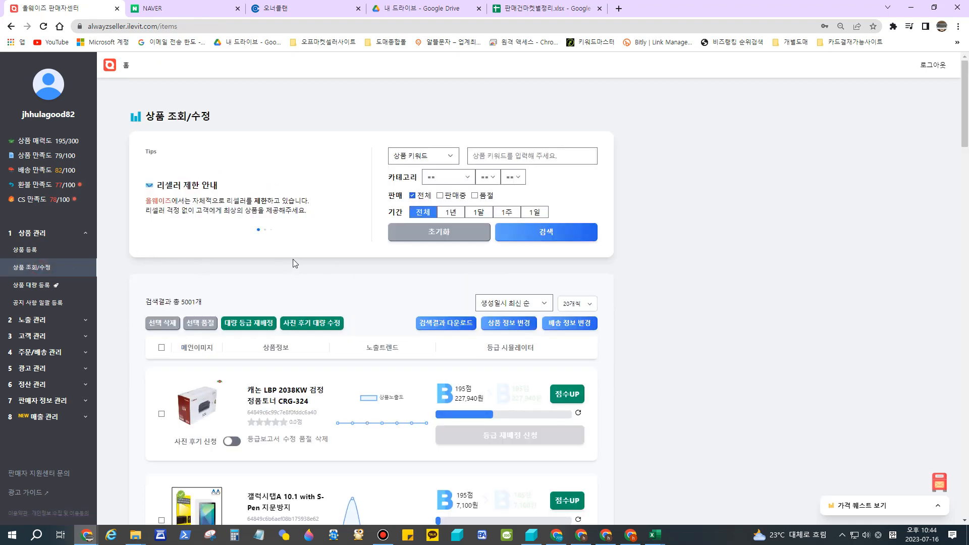
{"action": "scroll", "coordinate": [328, 303], "scroll_direction": "down", "scroll_amount": 2}
{"action": "scroll", "coordinate": [373, 339], "scroll_direction": "up", "scroll_amount": 2}
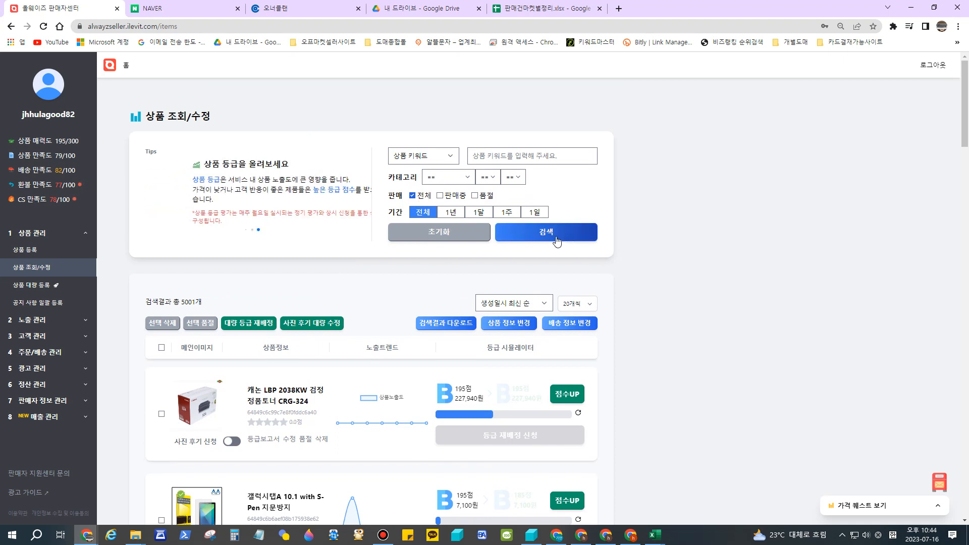
{"action": "left_click", "coordinate": [440, 196]}
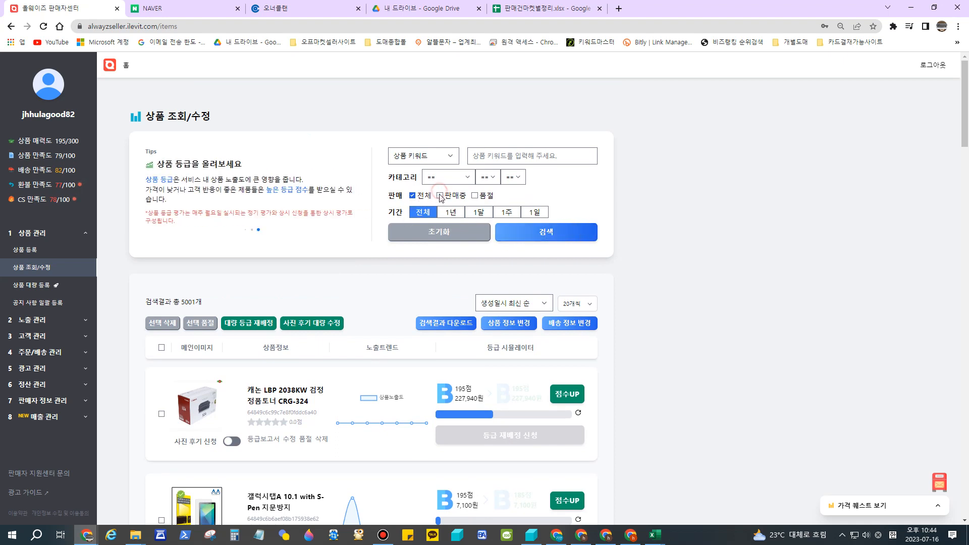
{"action": "left_click", "coordinate": [476, 196]}
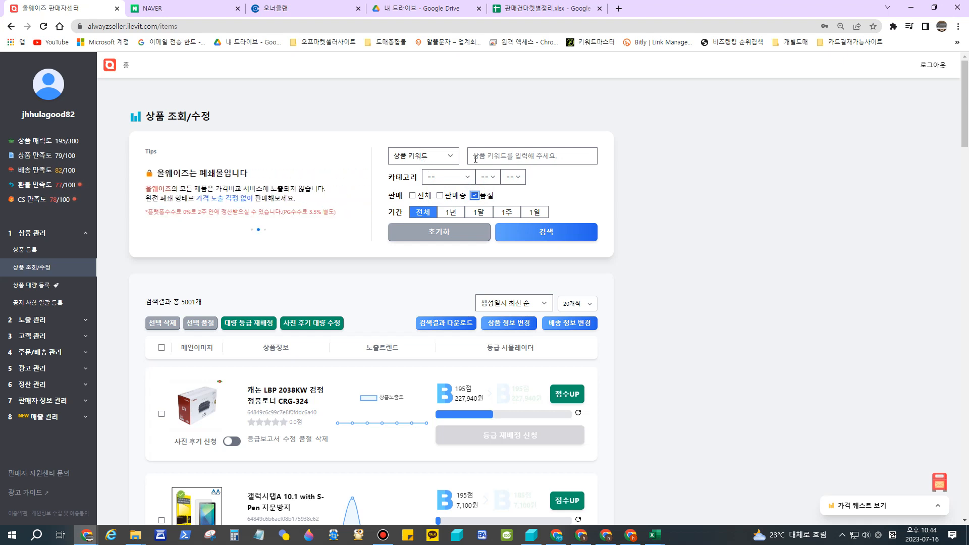
Try 판매자 상품 코드 as the search criterion, and return it to 상품 키워드.
{"action": "left_click", "coordinate": [424, 160]}
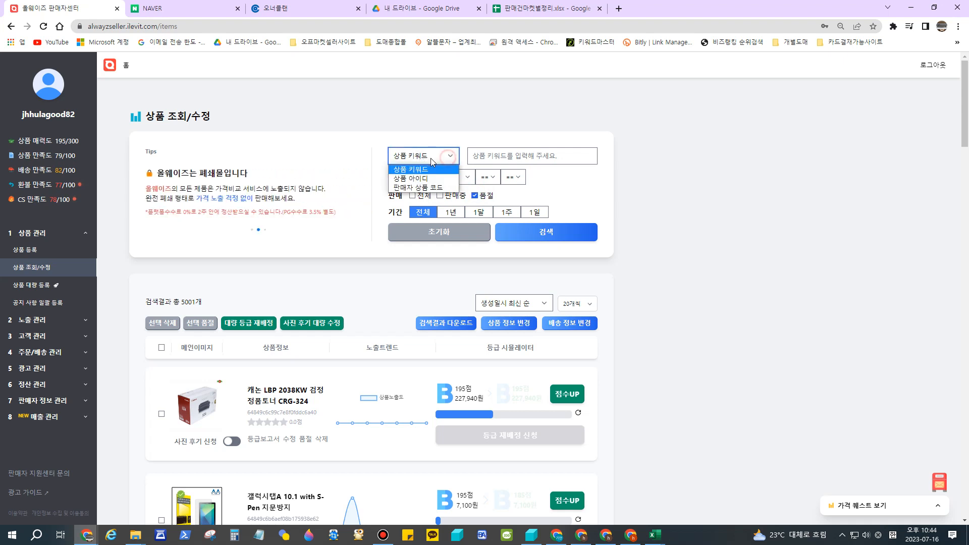
{"action": "left_click", "coordinate": [425, 189]}
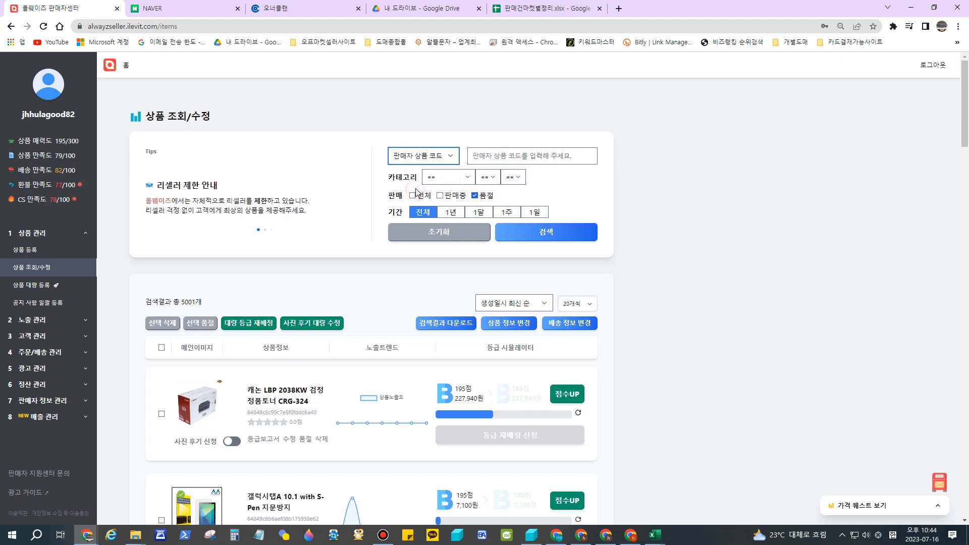
{"action": "left_click", "coordinate": [449, 157]}
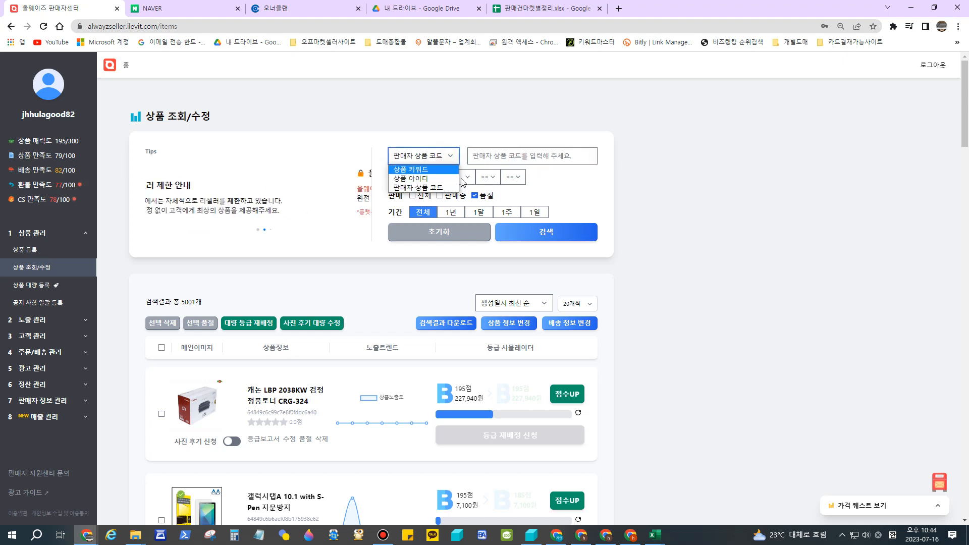
{"action": "left_click", "coordinate": [429, 172]}
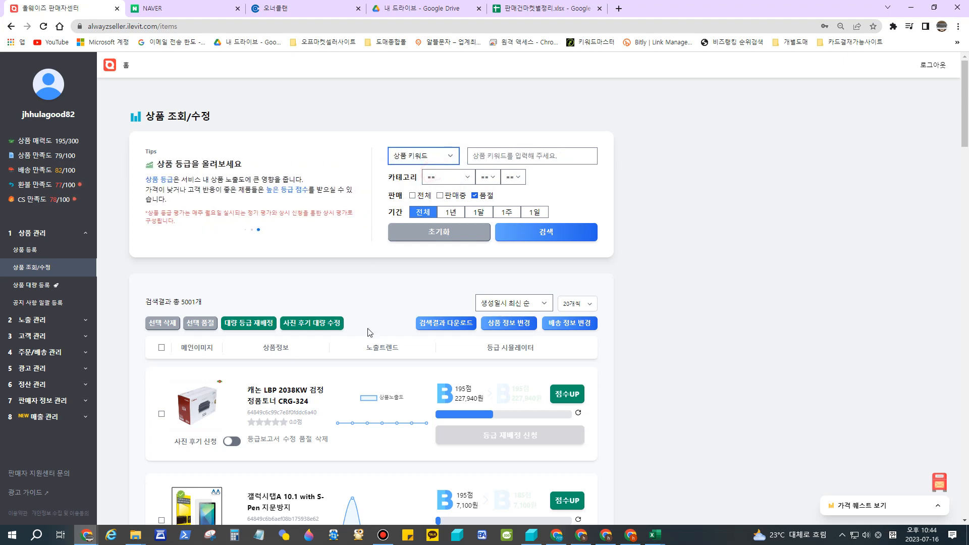
Highlight the first listed product's name and activate the empty 상품 키워드 search field.
{"action": "left_click_drag", "start_coordinate": [248, 391], "coordinate": [313, 402]}
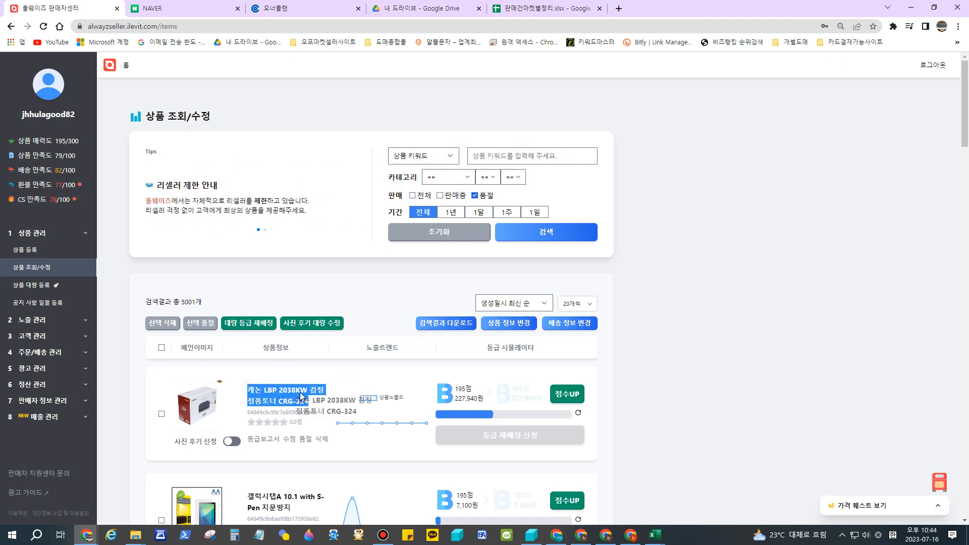
{"action": "left_click", "coordinate": [506, 157]}
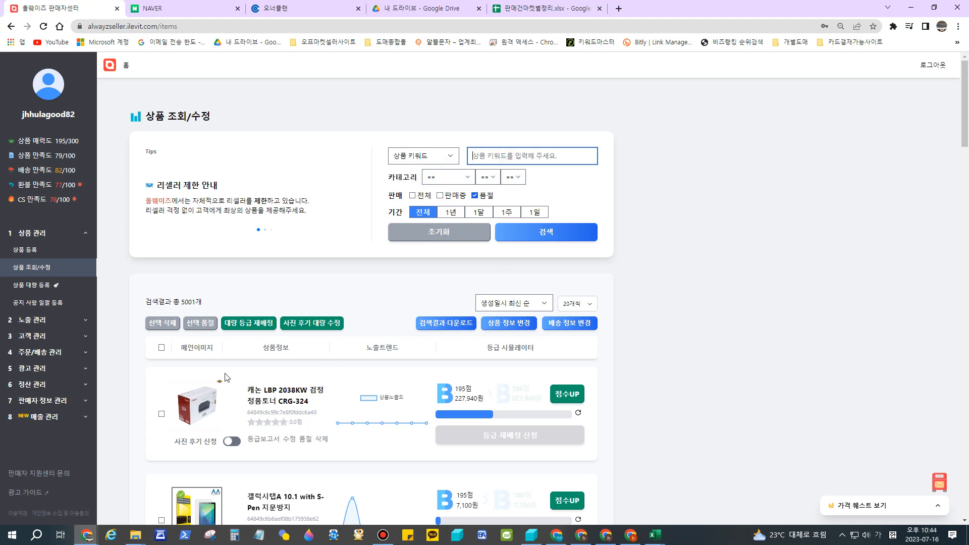
{"action": "scroll", "coordinate": [328, 258], "scroll_direction": "down", "scroll_amount": 1}
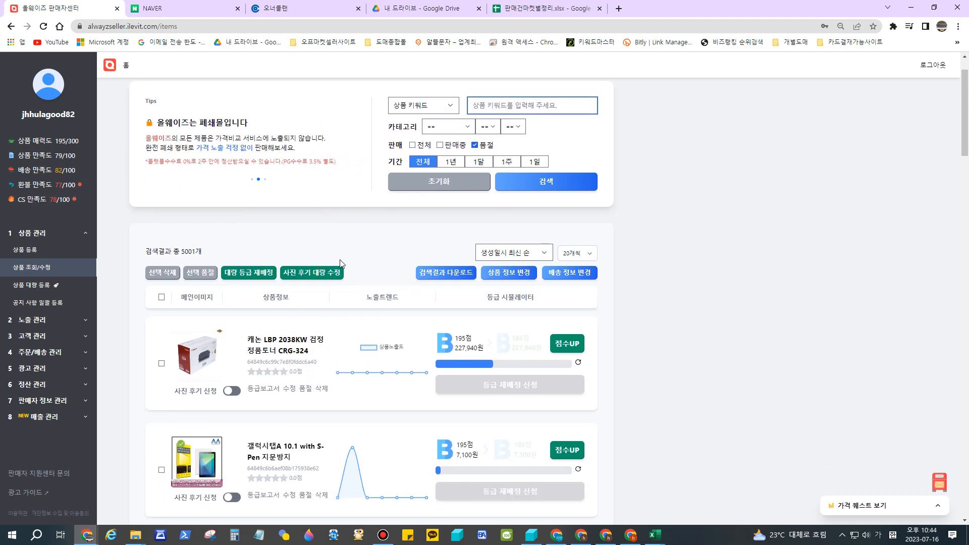
Select all listed products and view the 사진 후기 대량 수정 dialog, closing it without applying any option.
{"action": "left_click", "coordinate": [162, 298]}
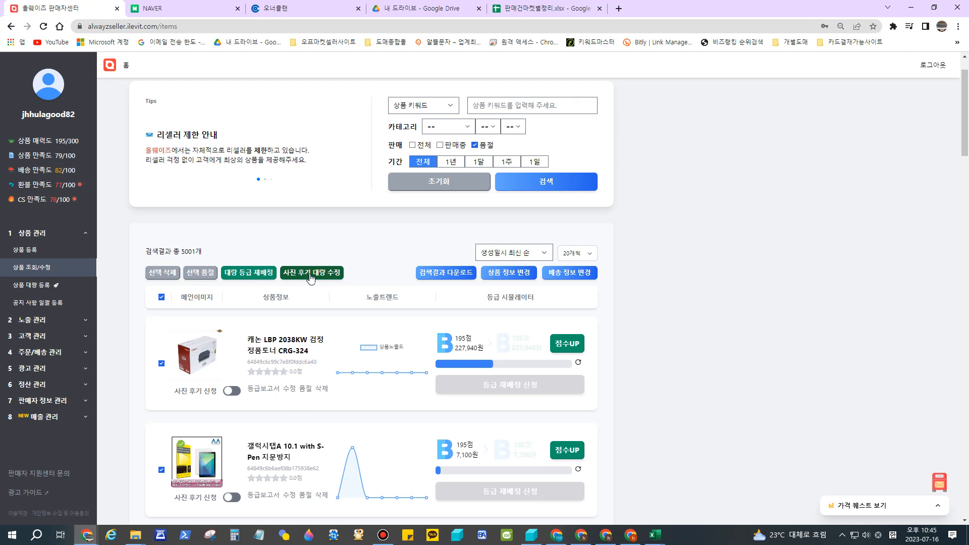
{"action": "left_click", "coordinate": [311, 275]}
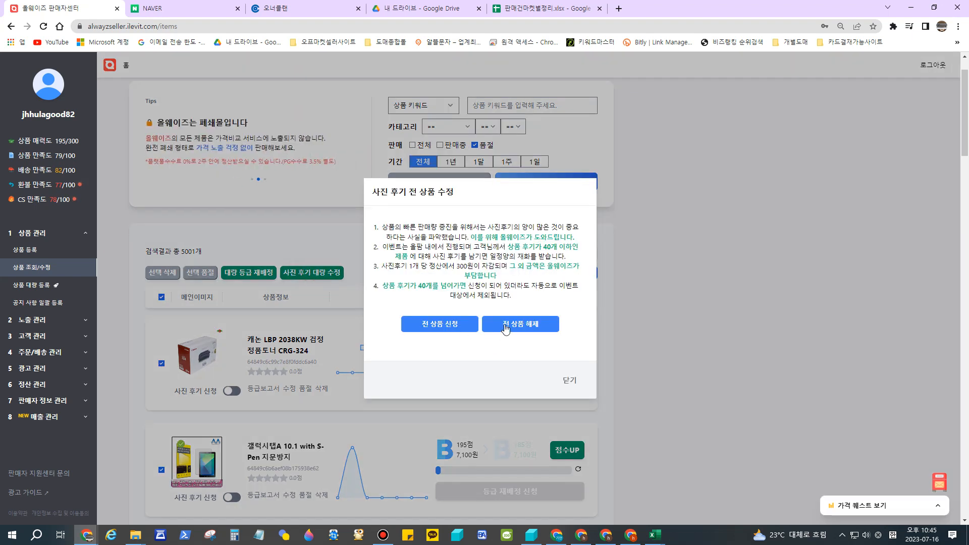
{"action": "left_click", "coordinate": [569, 380]}
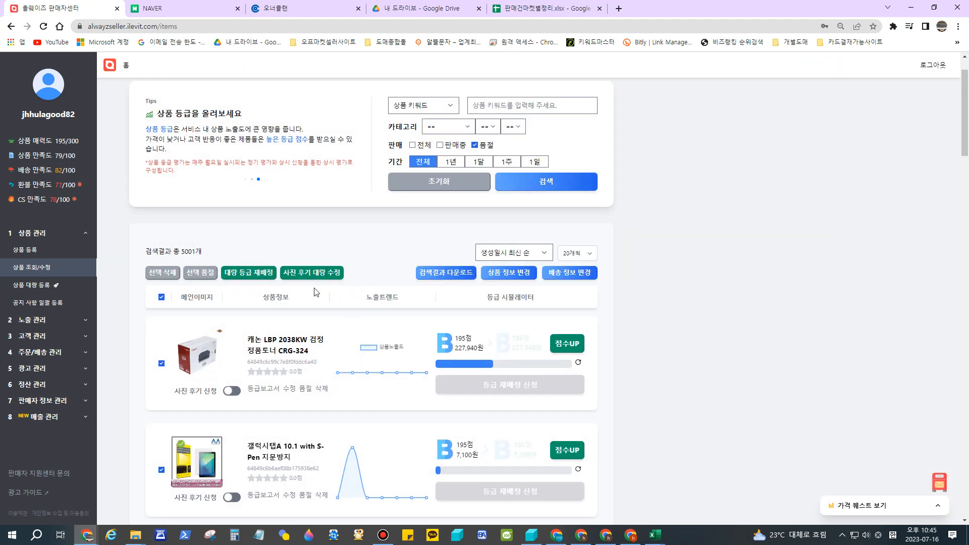
{"action": "left_click_drag", "start_coordinate": [448, 339], "coordinate": [473, 355]}
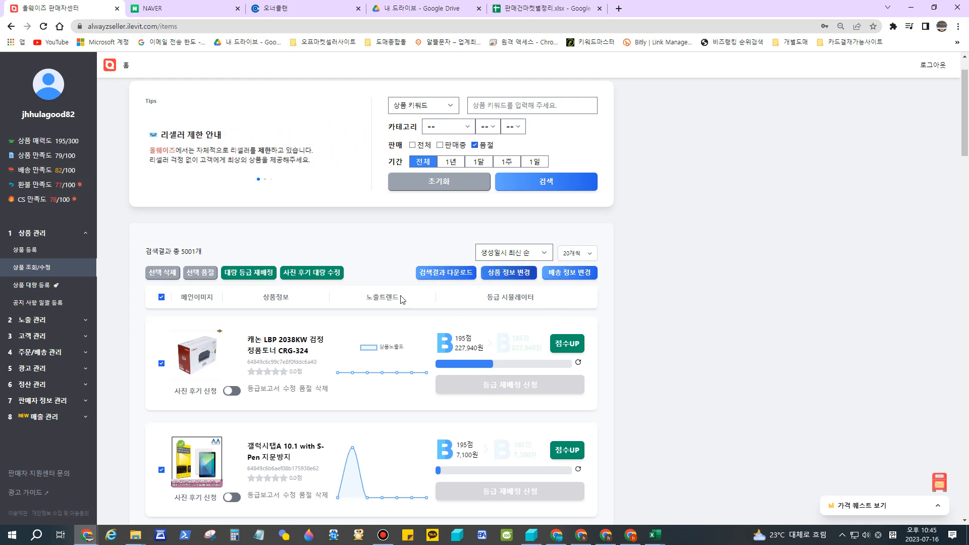
View the 상품 대량 등록 page, checking it against 상품 등록, and the 공지 사항 일괄 등록 page.
{"action": "left_click", "coordinate": [42, 285]}
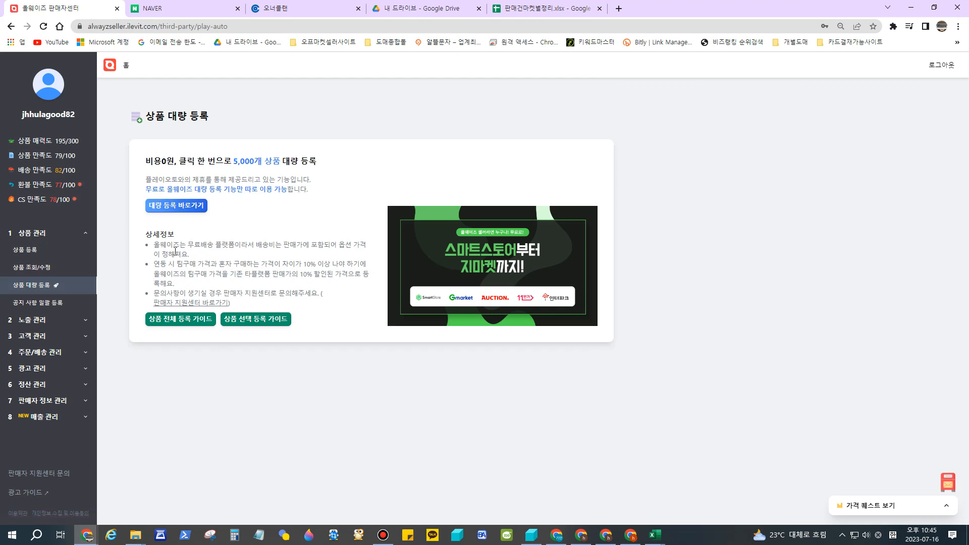
{"action": "left_click", "coordinate": [24, 249]}
{"action": "left_click", "coordinate": [167, 192]}
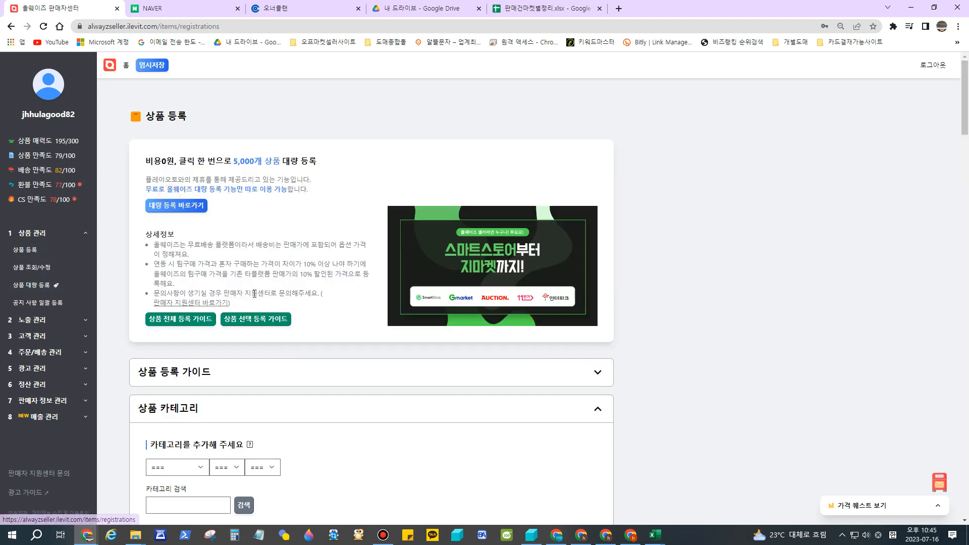
{"action": "left_click", "coordinate": [46, 285]}
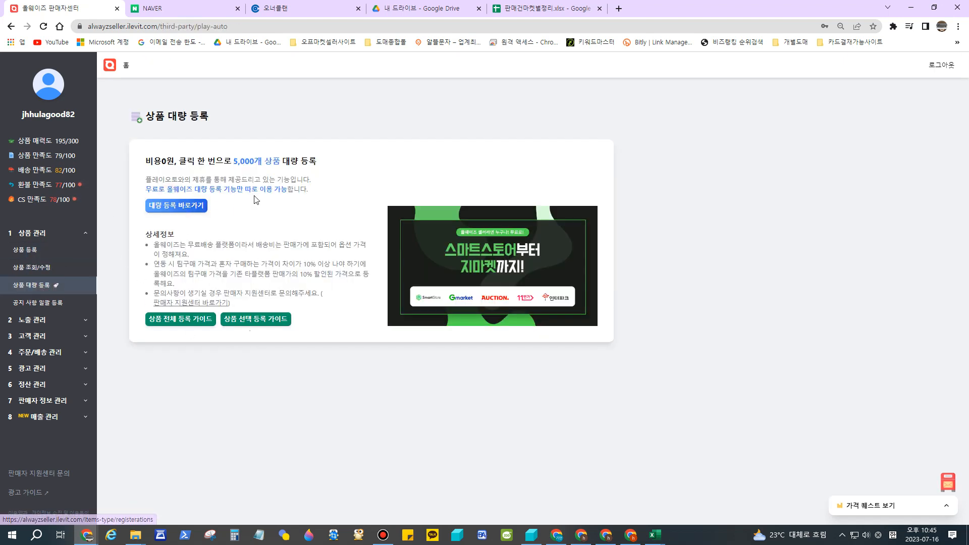
{"action": "left_click", "coordinate": [73, 303]}
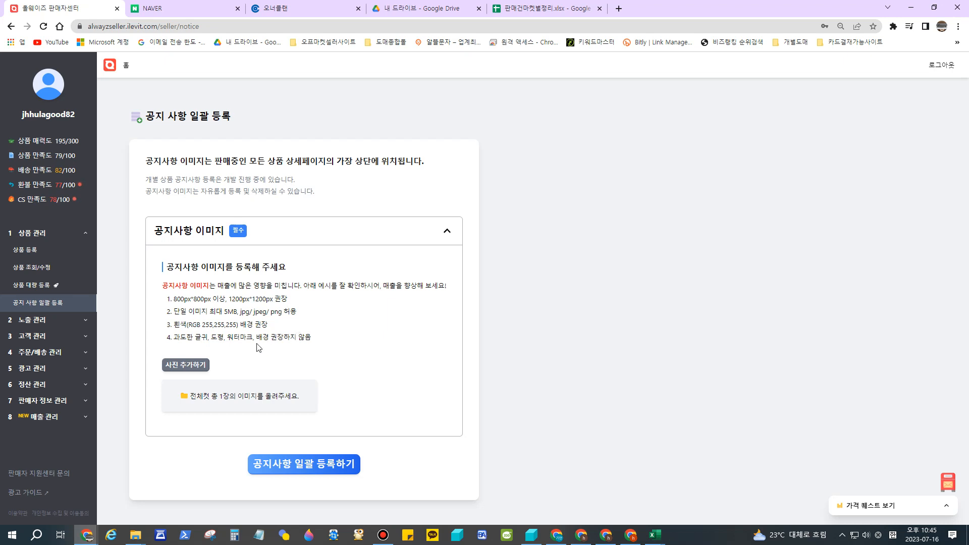
{"action": "left_click", "coordinate": [38, 235]}
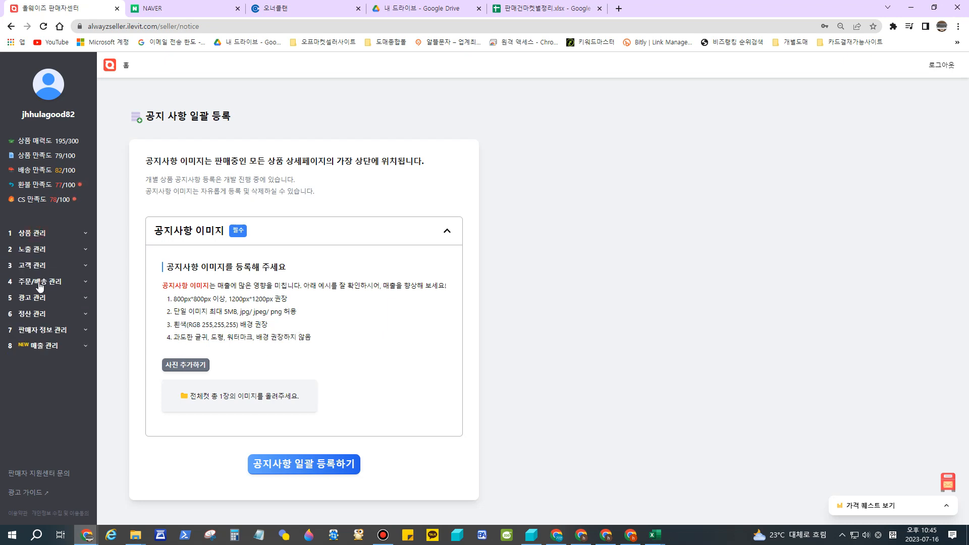
Try to open the 타임특가 신청 page under 노출 관리, and return to the 공지 사항 일괄 등록 page.
{"action": "left_click", "coordinate": [43, 249]}
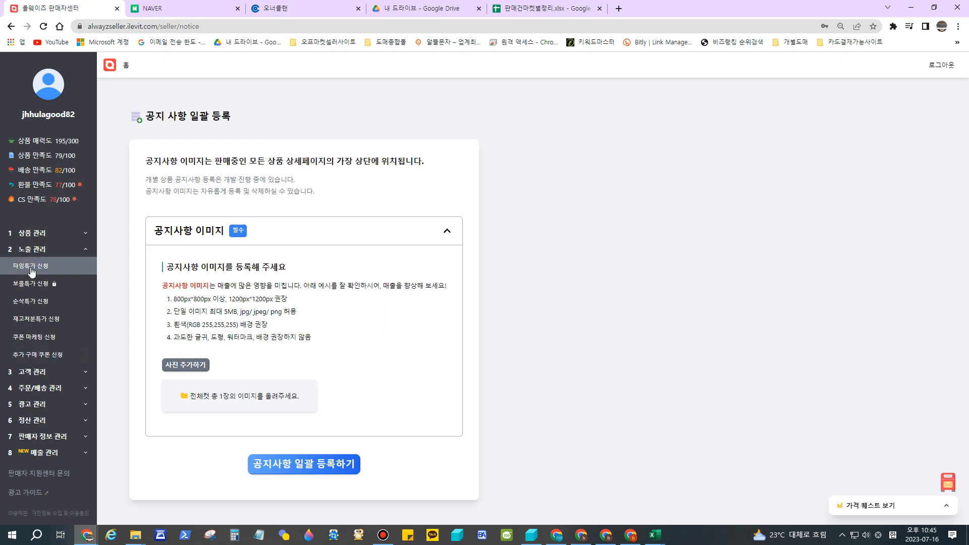
{"action": "left_click", "coordinate": [37, 272]}
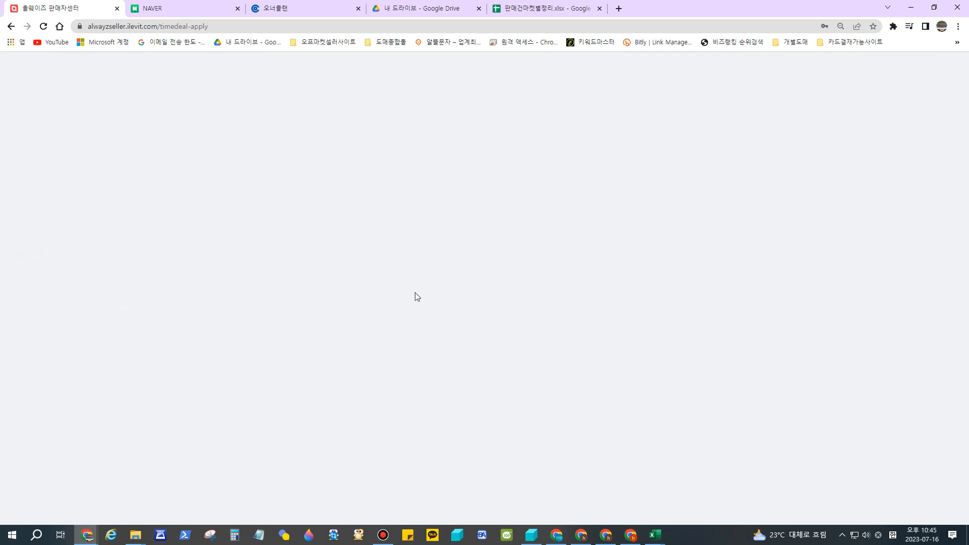
{"action": "left_click", "coordinate": [11, 28]}
{"action": "left_click", "coordinate": [151, 42]}
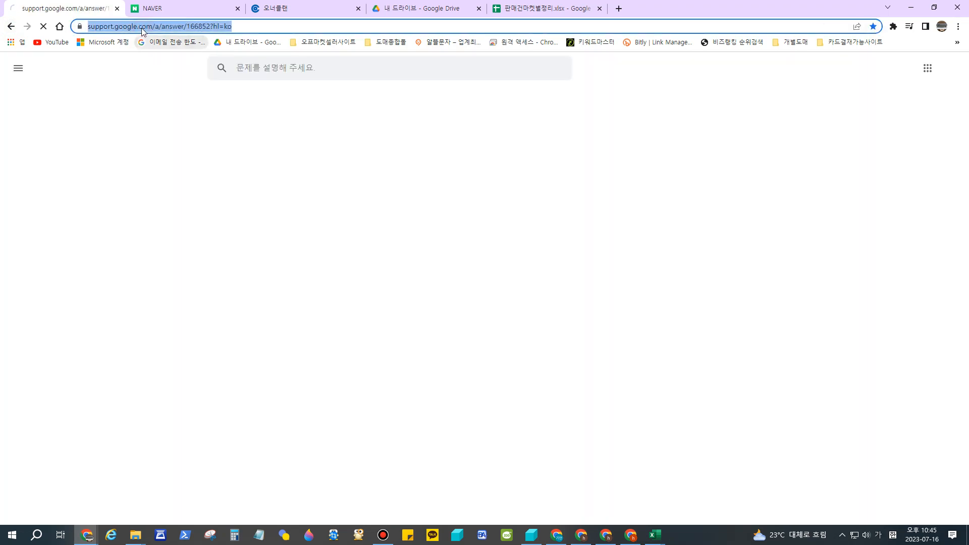
{"action": "left_click", "coordinate": [11, 26]}
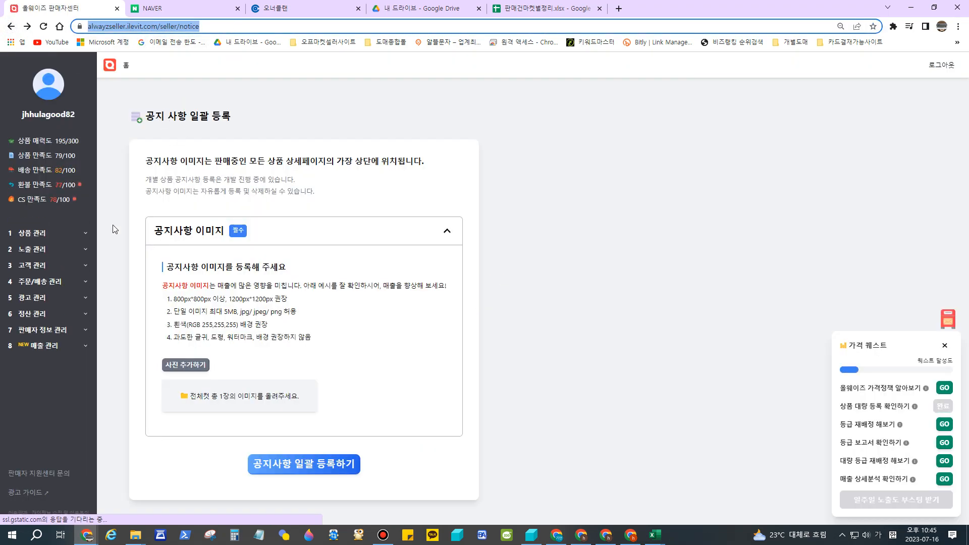
Open the 타임특가 신청 page and compare its 신청 대상 상품 and 신청 완료 상품 lists.
{"action": "left_click", "coordinate": [38, 249]}
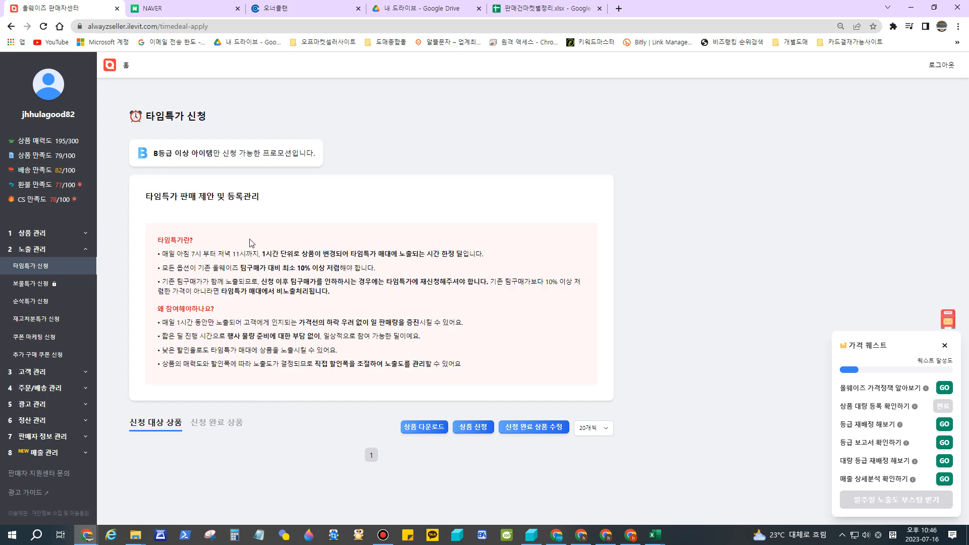
{"action": "left_click_drag", "start_coordinate": [204, 152], "coordinate": [281, 205]}
{"action": "left_click_drag", "start_coordinate": [245, 396], "coordinate": [242, 410]}
{"action": "left_click", "coordinate": [231, 427]}
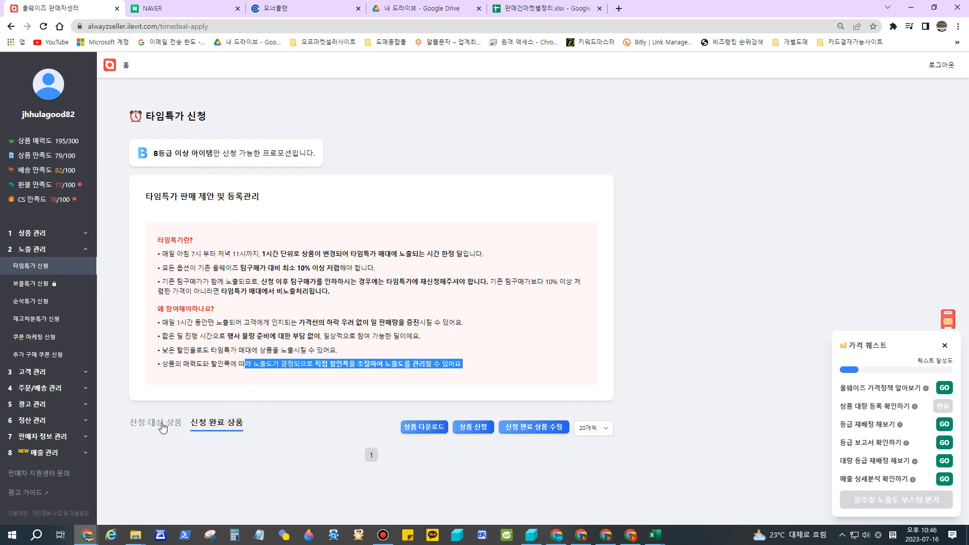
{"action": "left_click", "coordinate": [161, 426]}
{"action": "left_click", "coordinate": [214, 425]}
{"action": "left_click", "coordinate": [154, 429]}
{"action": "scroll", "coordinate": [255, 393], "scroll_direction": "down", "scroll_amount": 2}
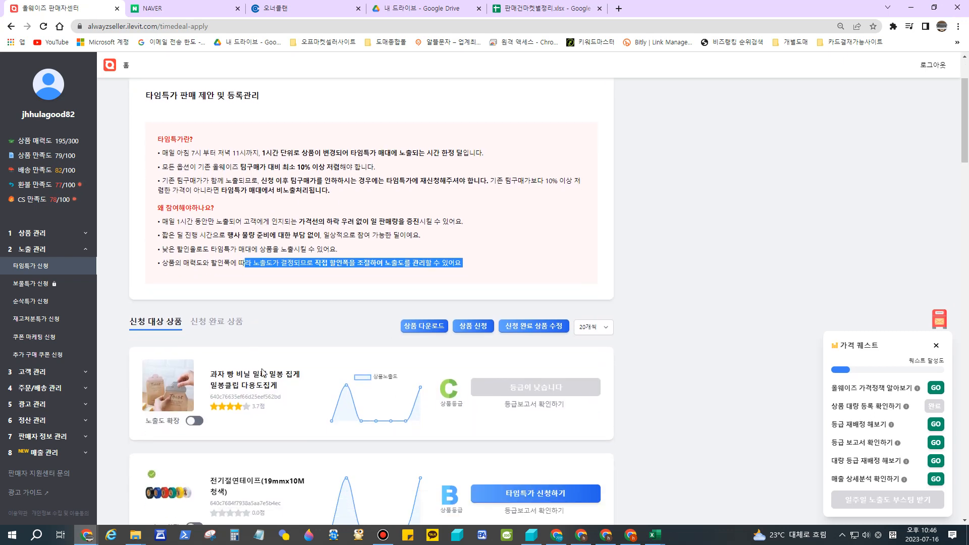
{"action": "scroll", "coordinate": [255, 371], "scroll_direction": "up", "scroll_amount": 1}
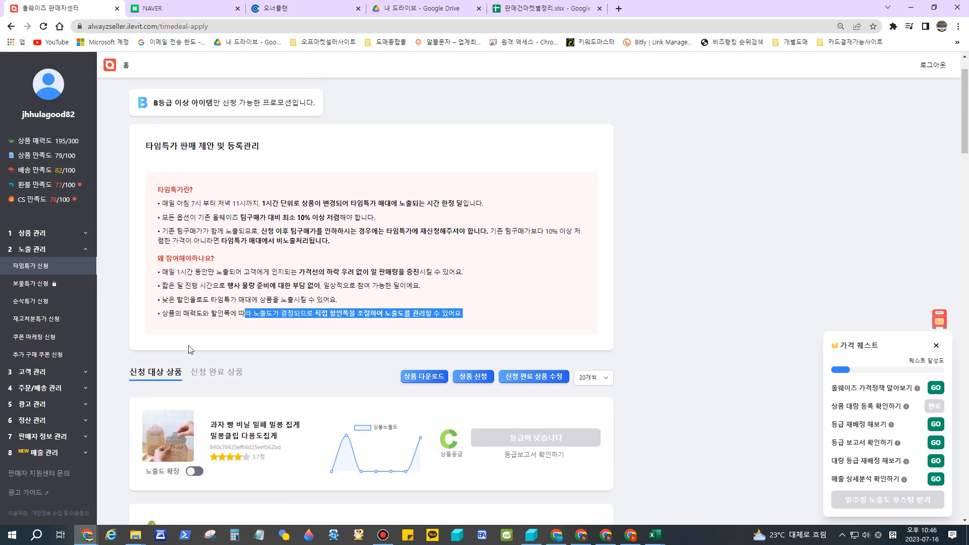
Open the 보물특가 신청 page and read its notice about the authentication code, highlighting the key wording.
{"action": "left_click", "coordinate": [40, 284]}
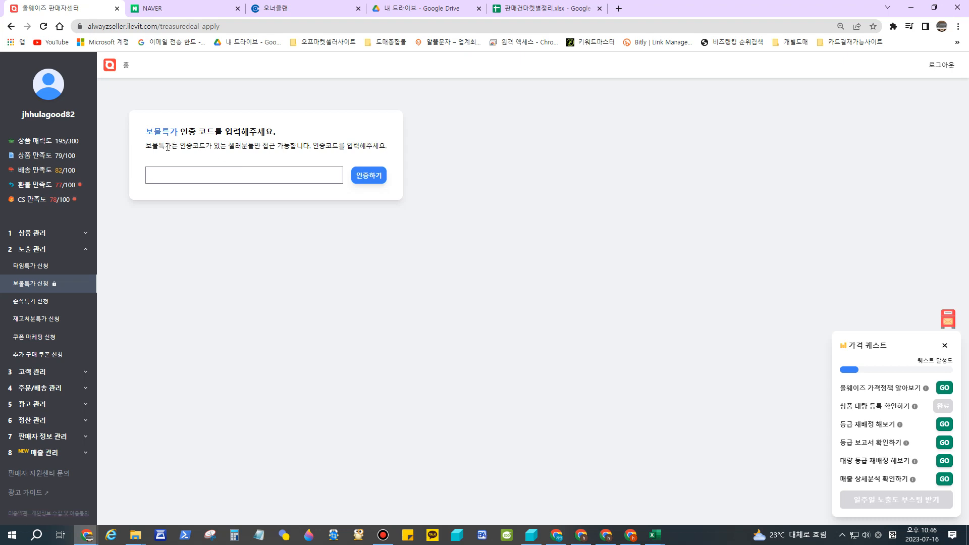
{"action": "left_click_drag", "start_coordinate": [158, 148], "coordinate": [290, 149]}
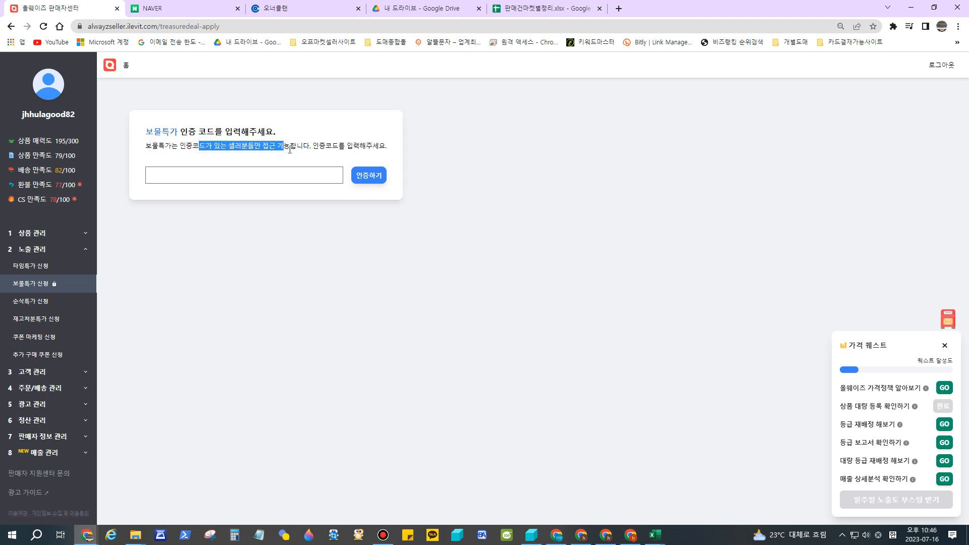
{"action": "double_click", "coordinate": [321, 148]}
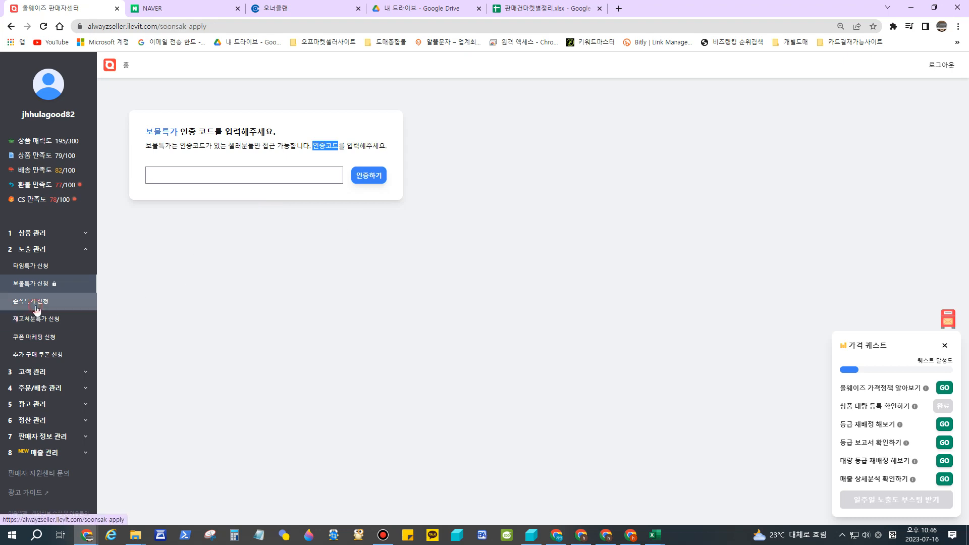
Read the candidate selection notice on the 순삭특가 신청 page and the product grade requirement on 재고처분특가 신청.
{"action": "left_click", "coordinate": [33, 301]}
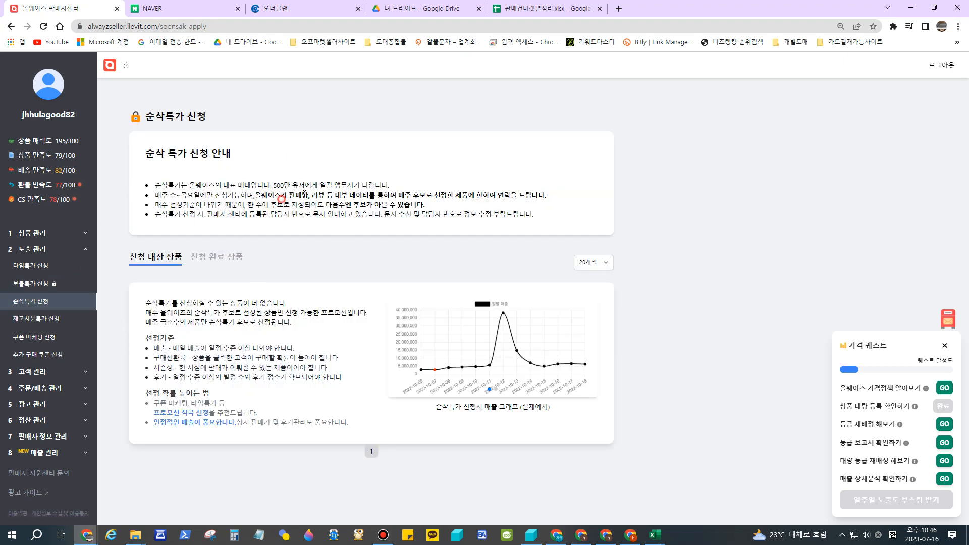
{"action": "left_click_drag", "start_coordinate": [281, 199], "coordinate": [526, 195]}
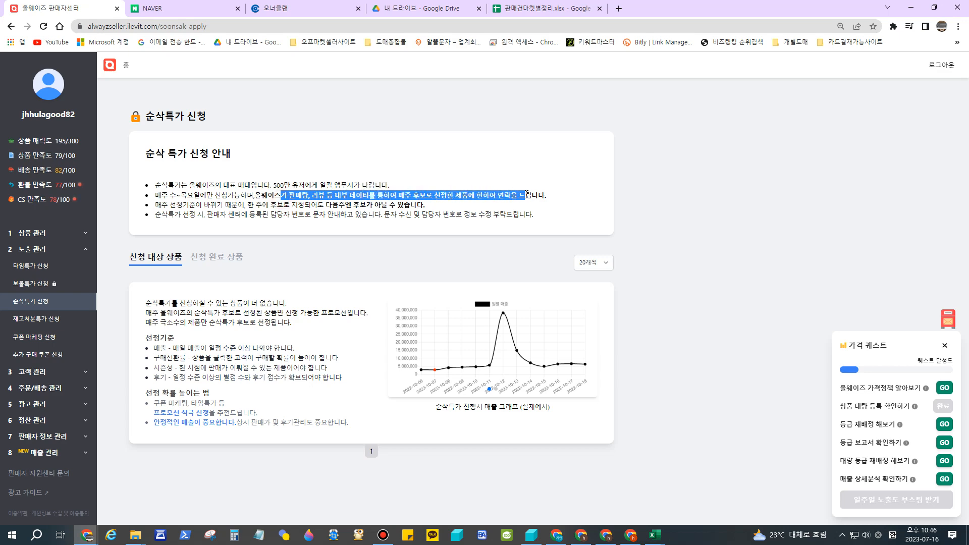
{"action": "left_click", "coordinate": [336, 244]}
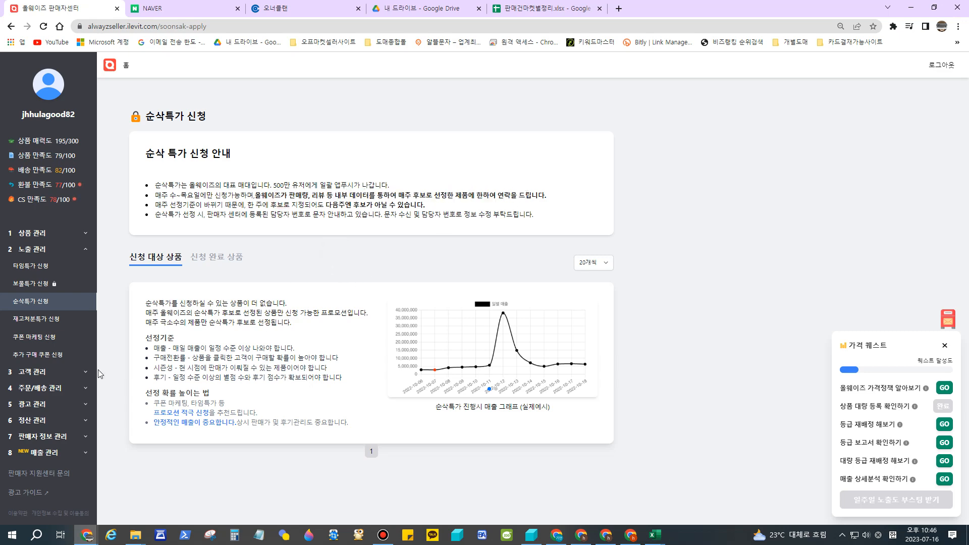
{"action": "left_click", "coordinate": [33, 318]}
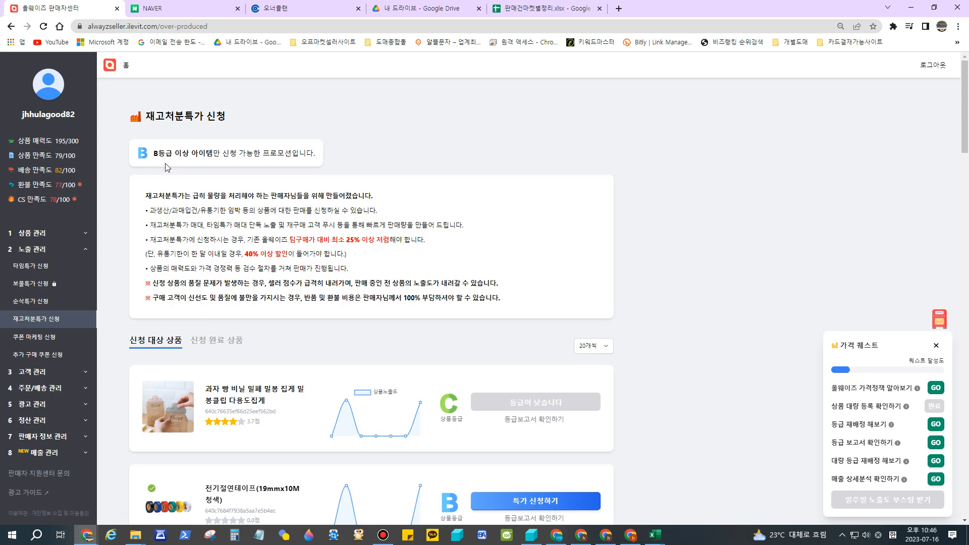
{"action": "left_click_drag", "start_coordinate": [152, 153], "coordinate": [191, 153]}
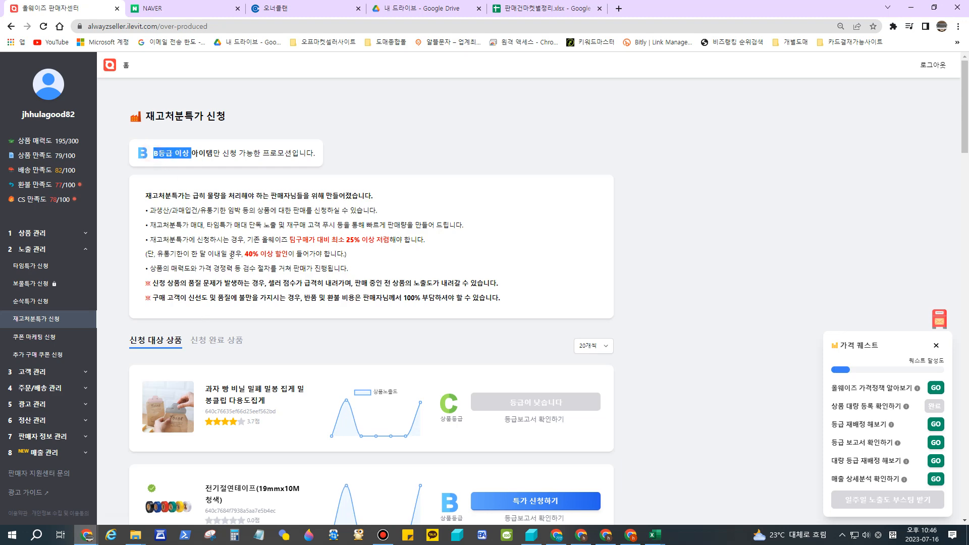
View the coupon types on 쿠폰 마케팅 신청 and the 추가 구매 쿠폰 신청 page, and collapse the 노출 관리 section.
{"action": "left_click", "coordinate": [43, 338]}
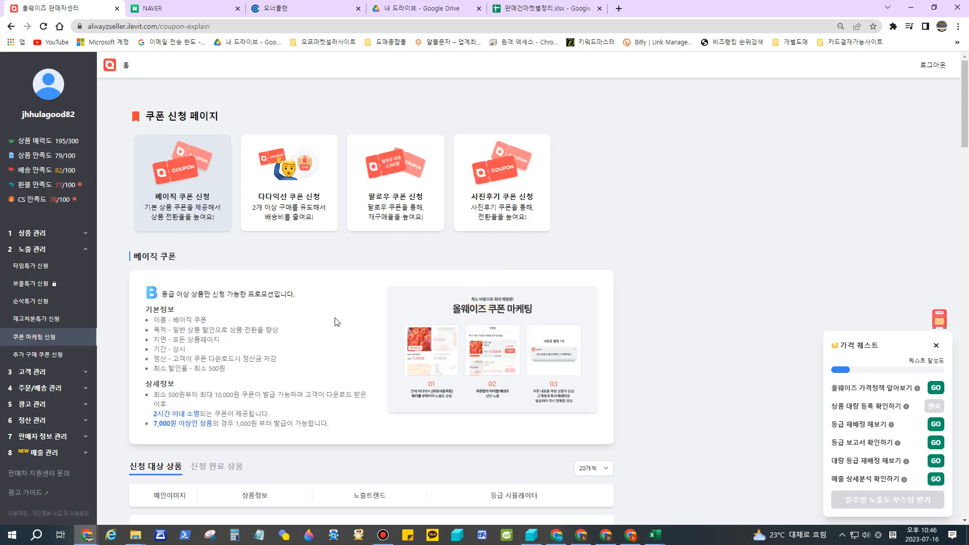
{"action": "scroll", "coordinate": [201, 238], "scroll_direction": "down", "scroll_amount": 2}
{"action": "left_click", "coordinate": [33, 354]}
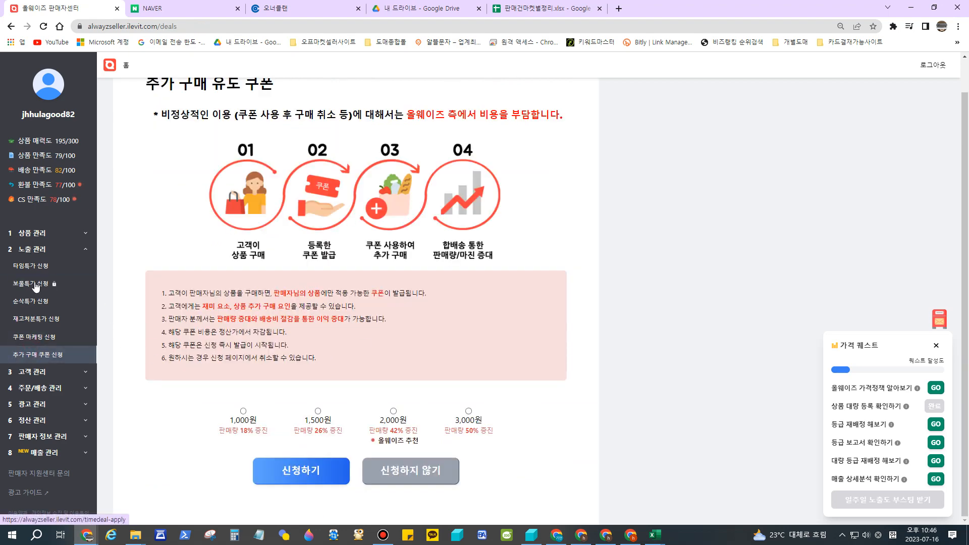
{"action": "left_click", "coordinate": [37, 249]}
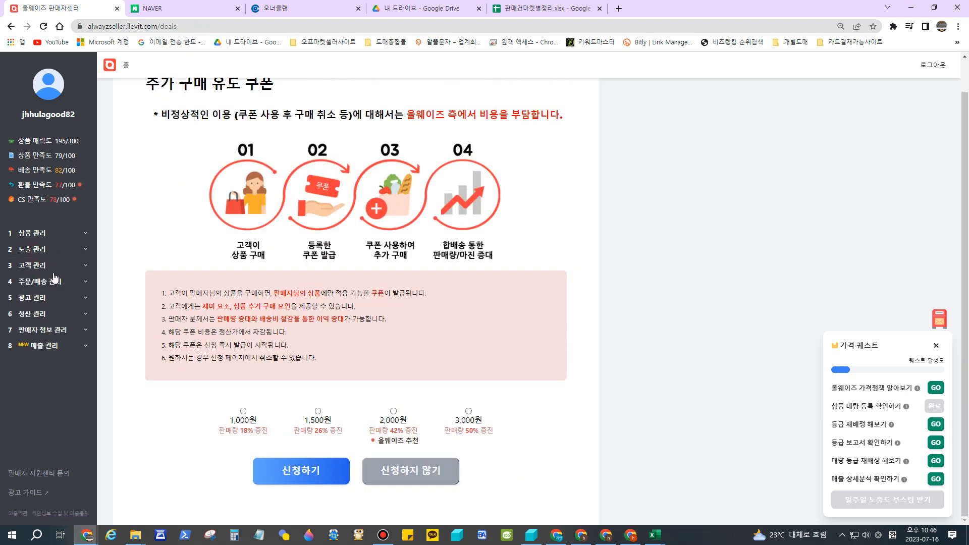
View the 후기 체험단 신청 page under 고객 관리, and open the 고객 관리 (문자) page.
{"action": "left_click", "coordinate": [36, 267]}
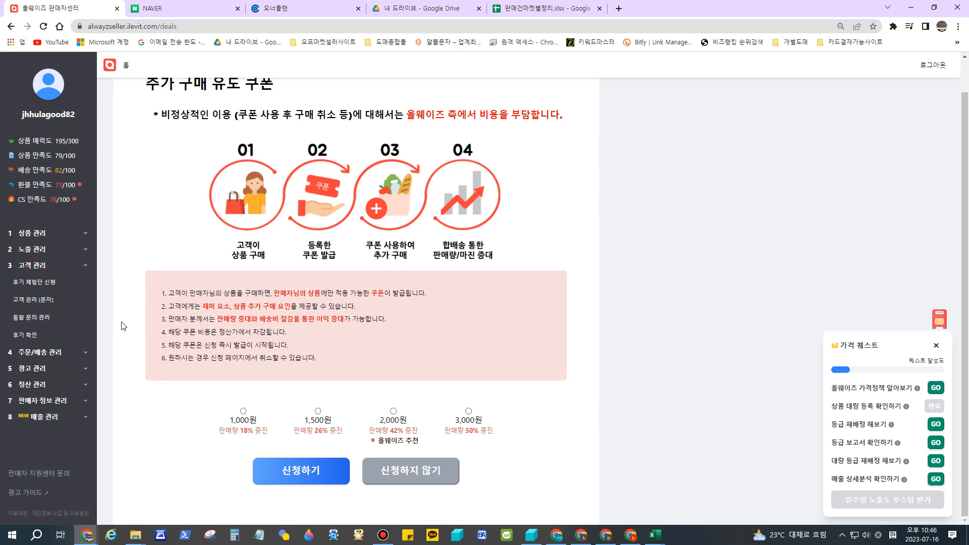
{"action": "left_click", "coordinate": [35, 282]}
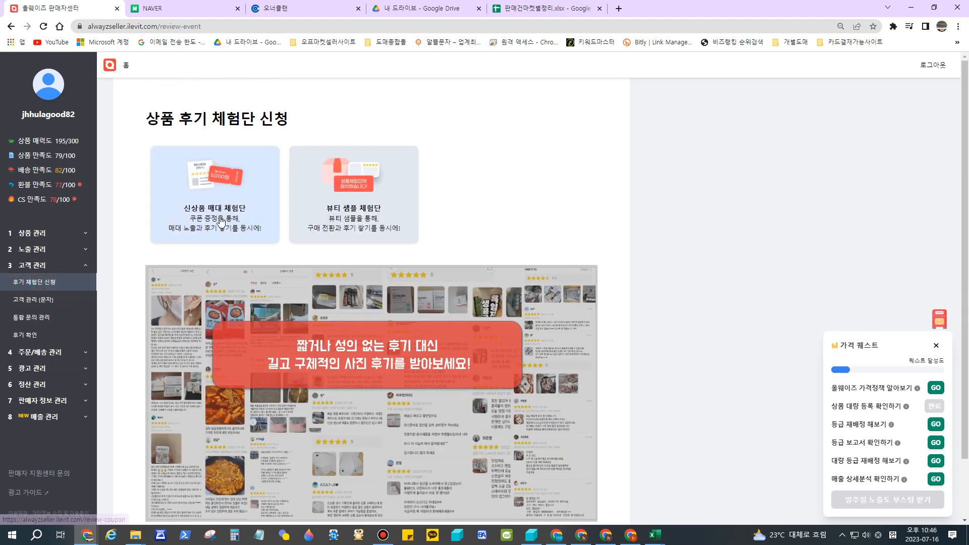
{"action": "scroll", "coordinate": [279, 316], "scroll_direction": "down", "scroll_amount": 1}
{"action": "scroll", "coordinate": [278, 316], "scroll_direction": "up", "scroll_amount": 1}
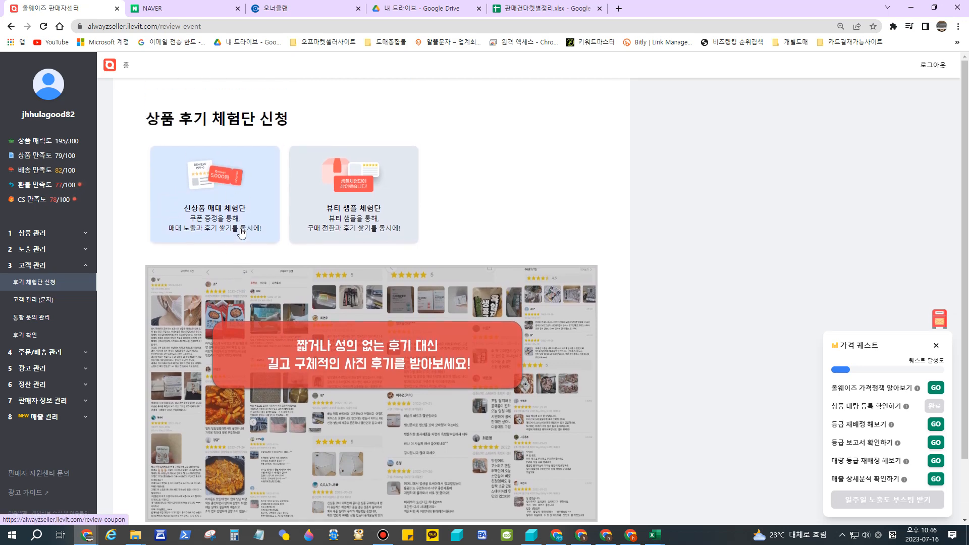
{"action": "left_click", "coordinate": [81, 300]}
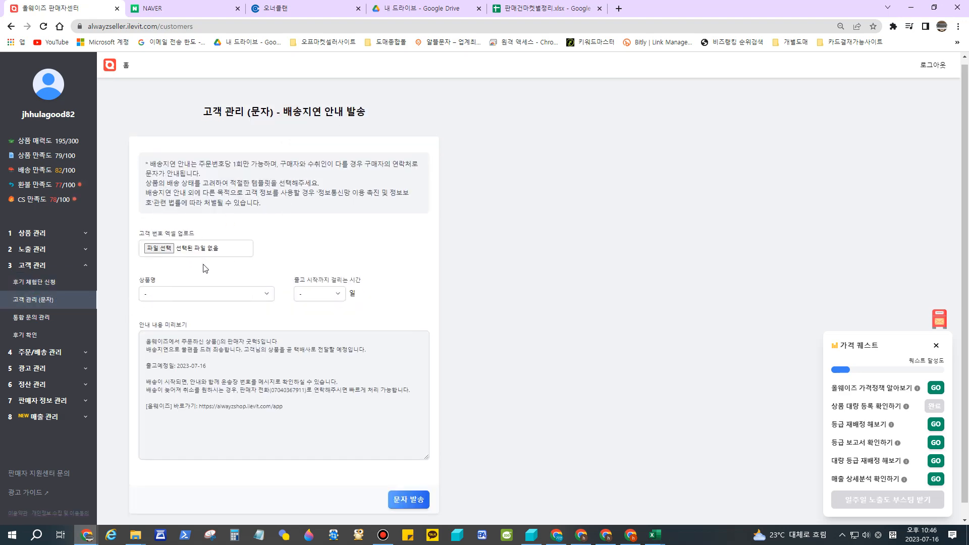
In the delivery-delay notice form, choose the product 롯데 편한생활 양면 이쑤시개 470p 요지 and set the time until shipping starts to 2 days.
{"action": "scroll", "coordinate": [185, 262], "scroll_direction": "down", "scroll_amount": 1}
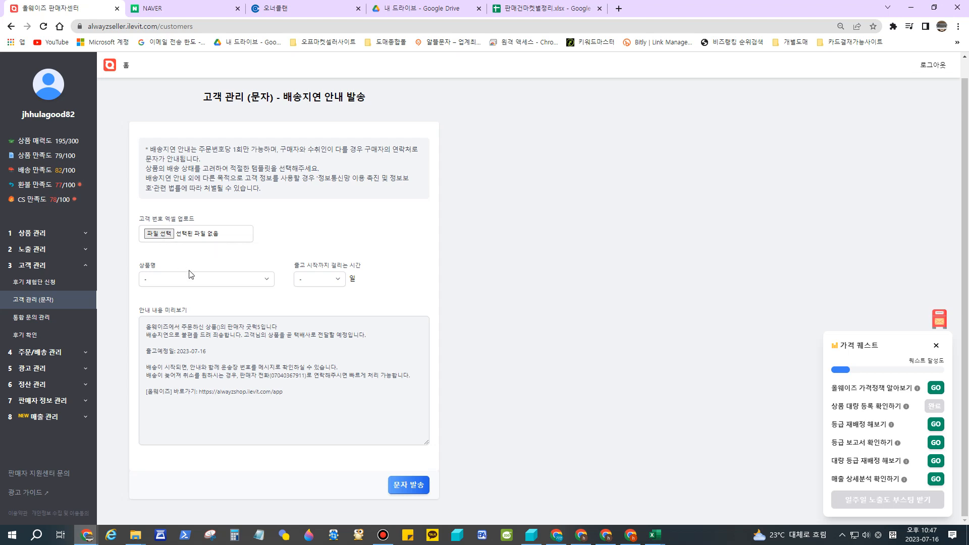
{"action": "left_click", "coordinate": [211, 283]}
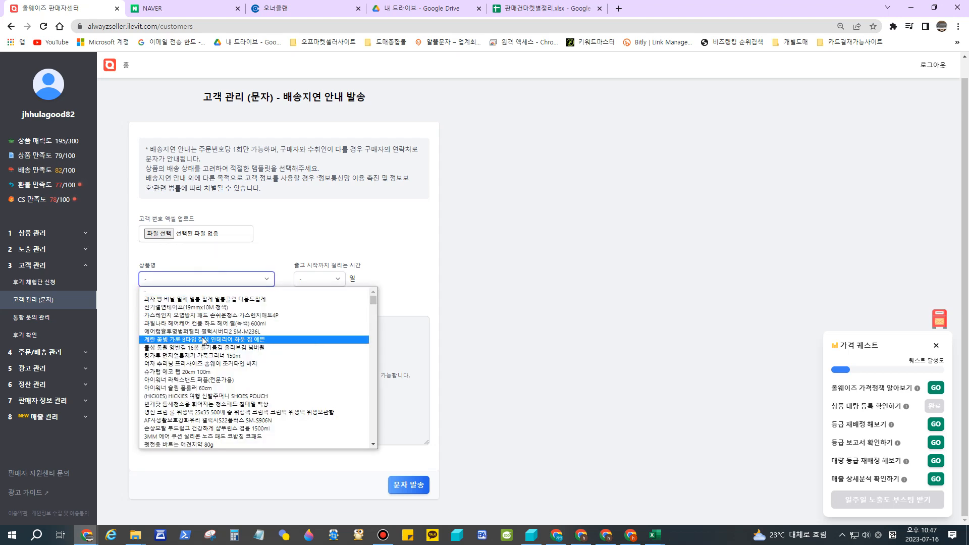
{"action": "scroll", "coordinate": [221, 408], "scroll_direction": "down", "scroll_amount": 5}
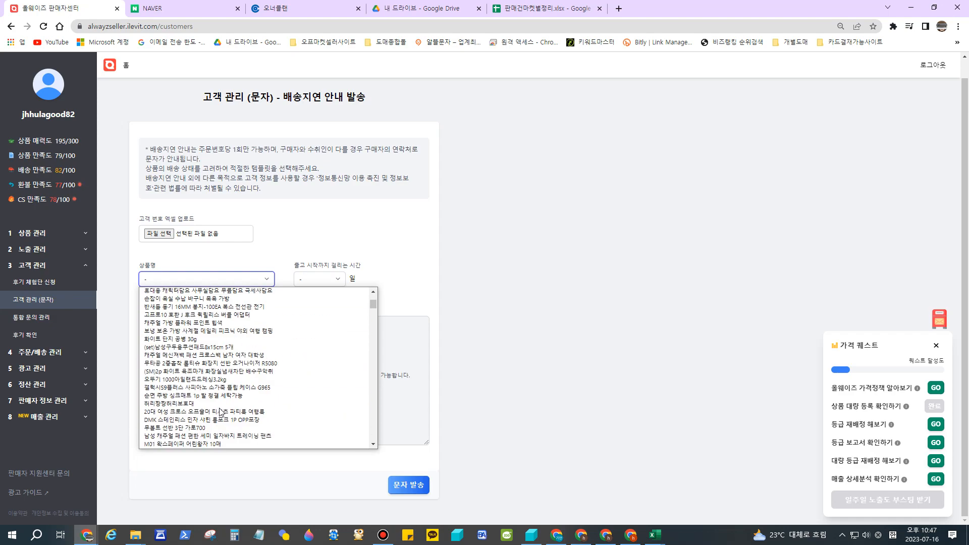
{"action": "scroll", "coordinate": [220, 408], "scroll_direction": "down", "scroll_amount": 3}
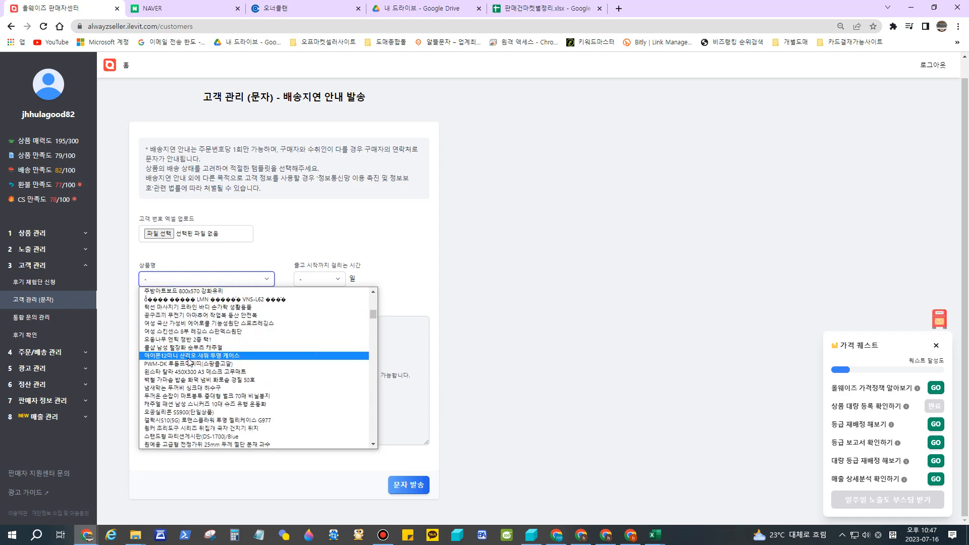
{"action": "scroll", "coordinate": [192, 353], "scroll_direction": "down", "scroll_amount": 8}
{"action": "left_click", "coordinate": [202, 330]}
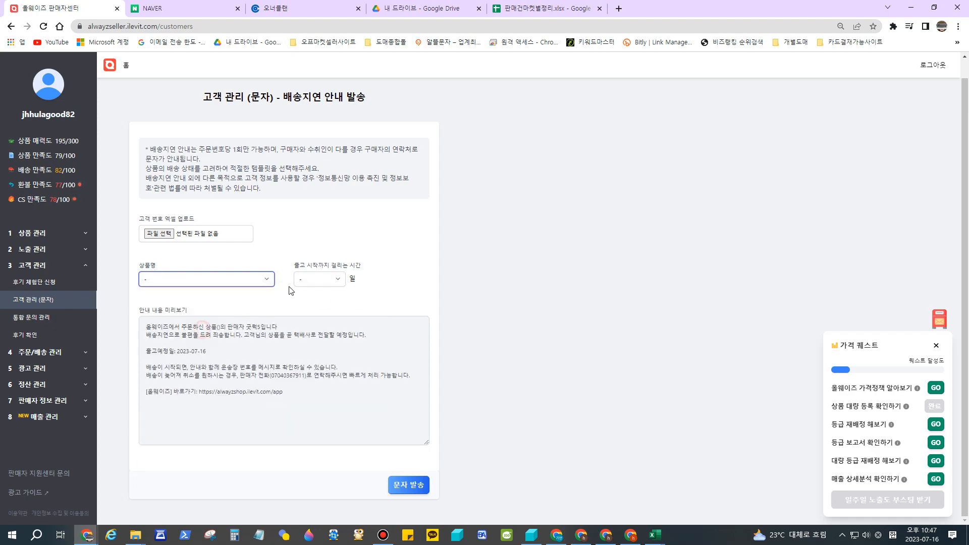
{"action": "left_click", "coordinate": [337, 283]}
{"action": "left_click", "coordinate": [313, 309]}
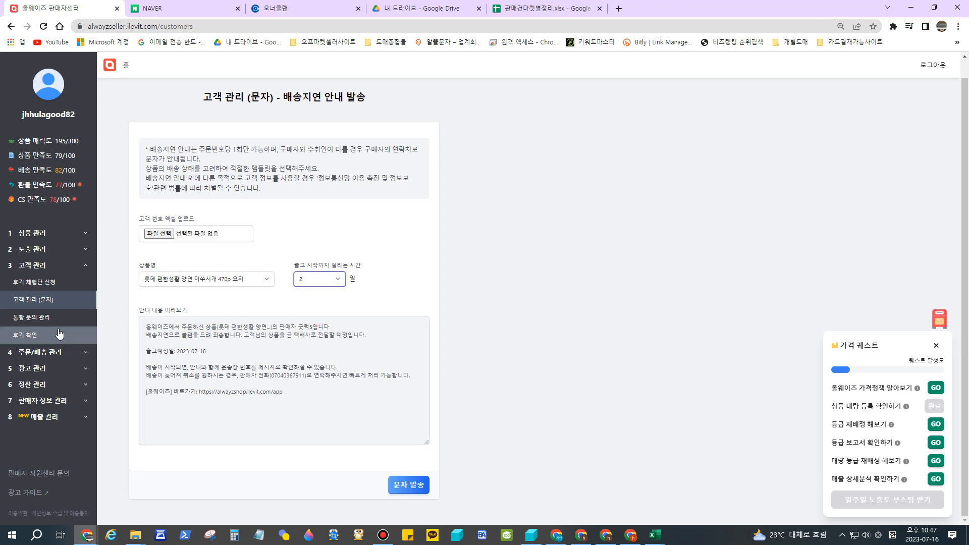
Open the 통합 문의 관리 page and view its inquiry search form and result list.
{"action": "left_click", "coordinate": [43, 319]}
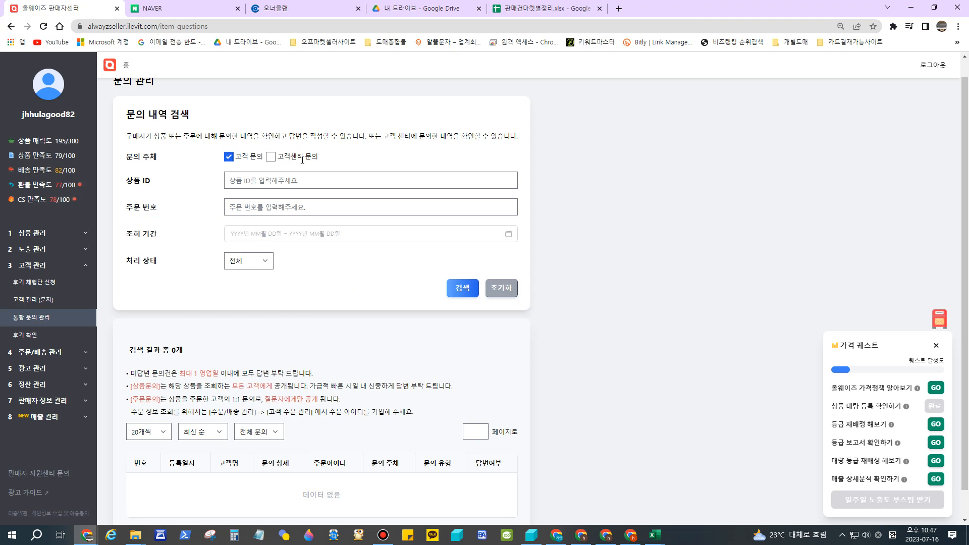
{"action": "scroll", "coordinate": [350, 300], "scroll_direction": "down", "scroll_amount": 1}
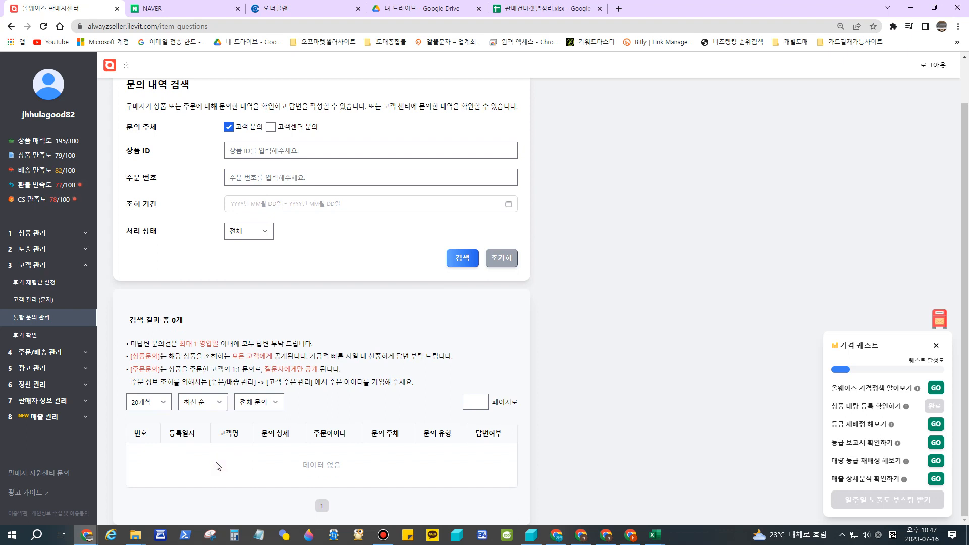
Log out and sign in to another seller account, filling in its saved ID and account password.
{"action": "left_click", "coordinate": [933, 64]}
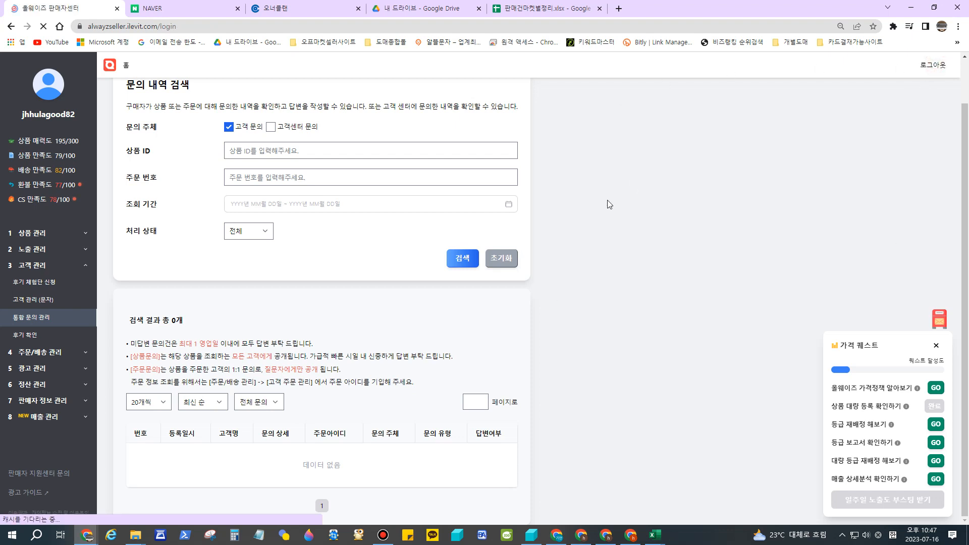
{"action": "left_click", "coordinate": [462, 276]}
{"action": "scroll", "coordinate": [621, 389], "scroll_direction": "down", "scroll_amount": 4}
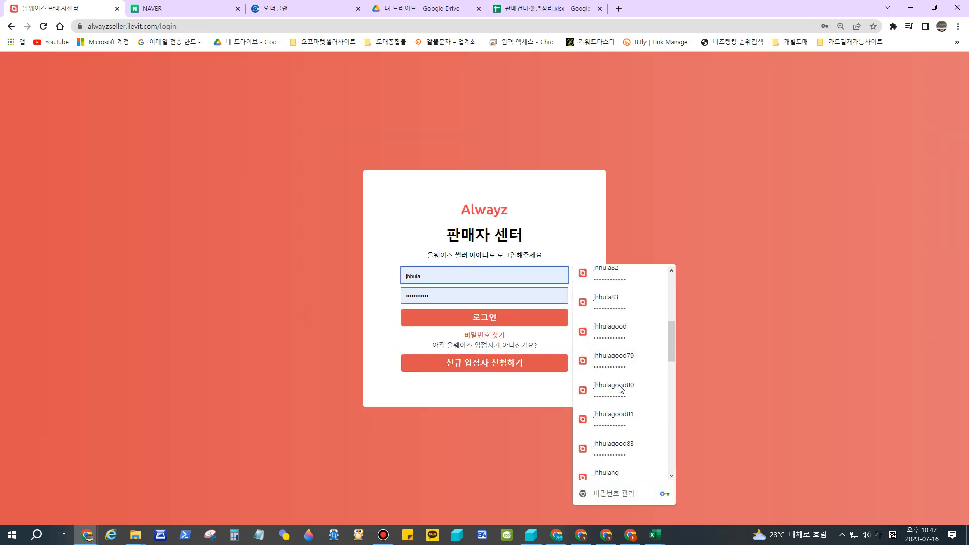
{"action": "left_click", "coordinate": [626, 361]}
{"action": "left_click", "coordinate": [486, 319]}
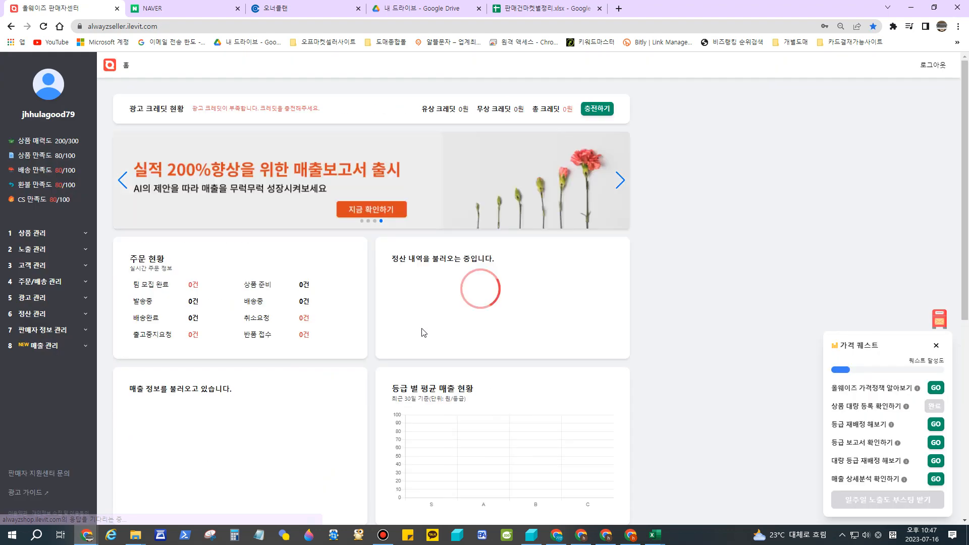
Review the home dashboard's order, sales, notice and inquiry summaries, and open the 통합 문의 관리 page under 고객 관리.
{"action": "scroll", "coordinate": [272, 346], "scroll_direction": "down", "scroll_amount": 2}
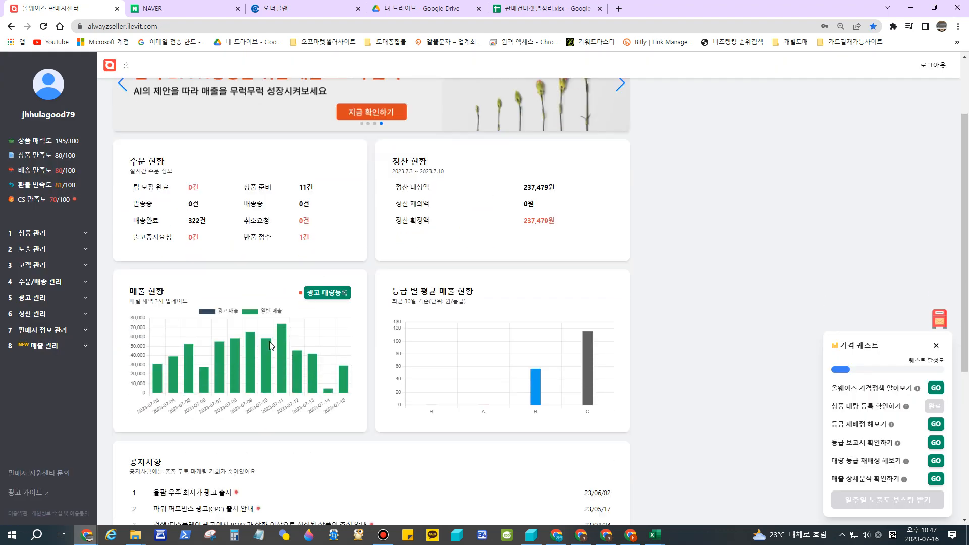
{"action": "scroll", "coordinate": [272, 346], "scroll_direction": "down", "scroll_amount": 5}
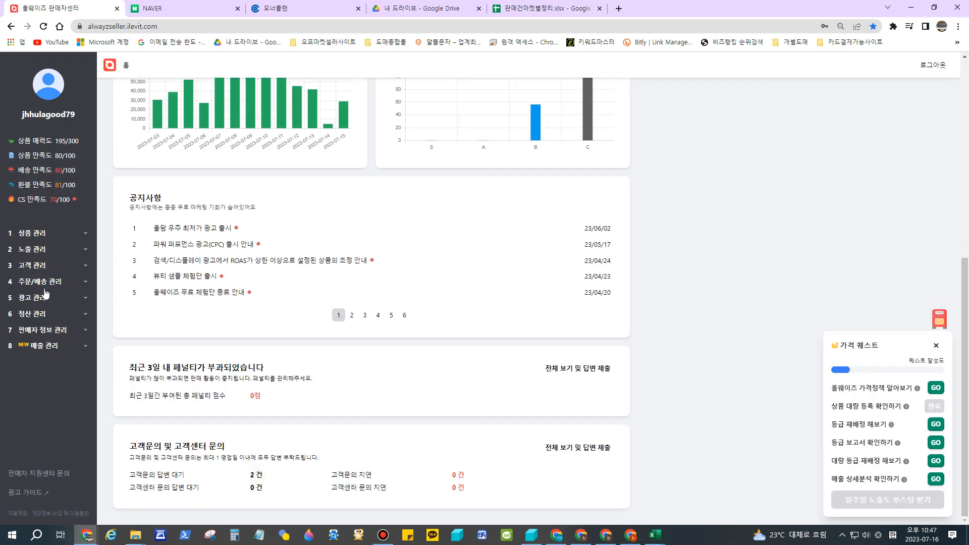
{"action": "left_click", "coordinate": [38, 267]}
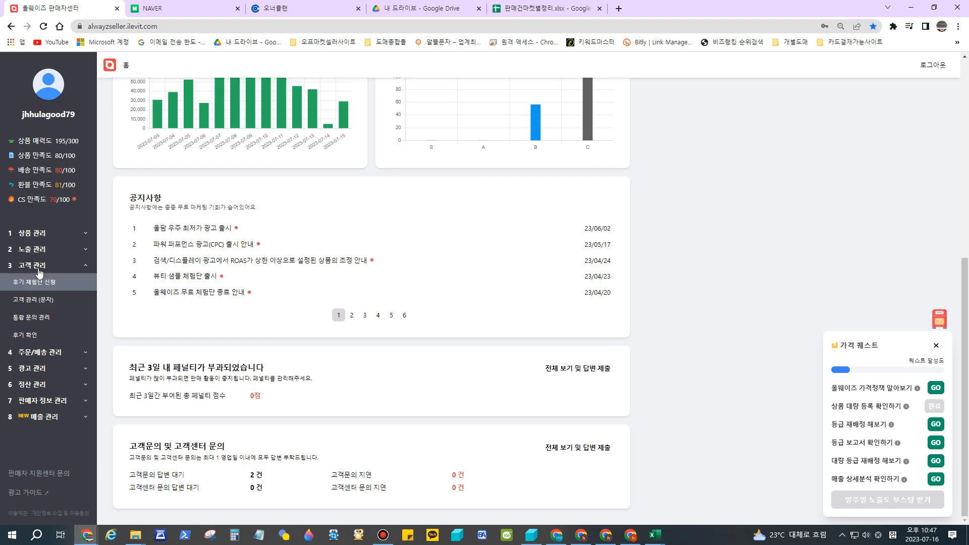
{"action": "left_click", "coordinate": [32, 317]}
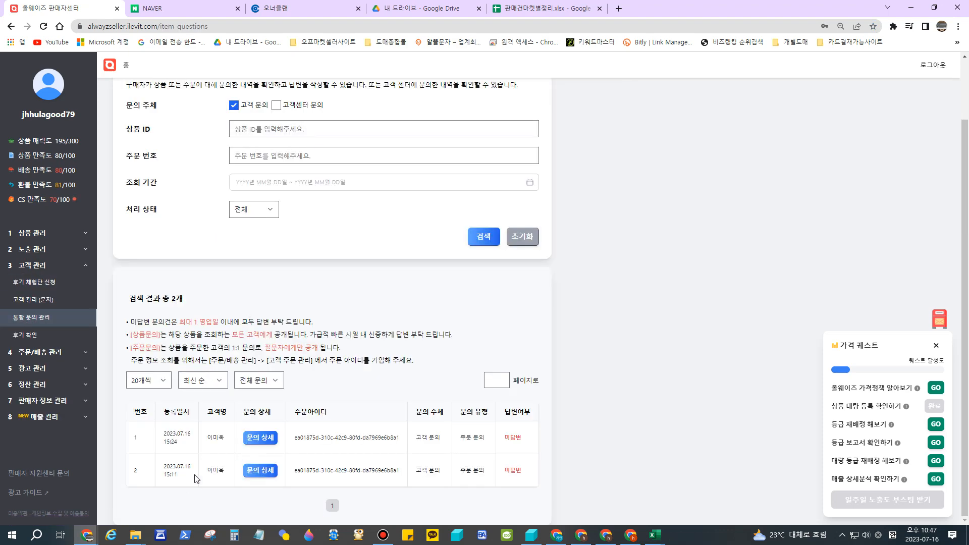
Open the details of the first unanswered inquiry and review its customer order information, order details and reply sections.
{"action": "left_click", "coordinate": [260, 438]}
{"action": "scroll", "coordinate": [404, 293], "scroll_direction": "down", "scroll_amount": 3}
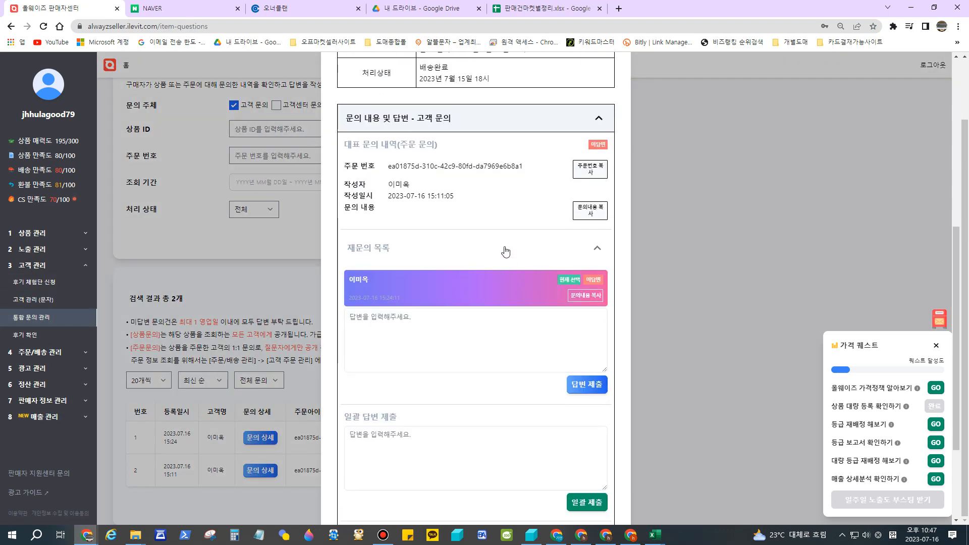
{"action": "scroll", "coordinate": [443, 258], "scroll_direction": "up", "scroll_amount": 1}
{"action": "scroll", "coordinate": [444, 257], "scroll_direction": "up", "scroll_amount": 2}
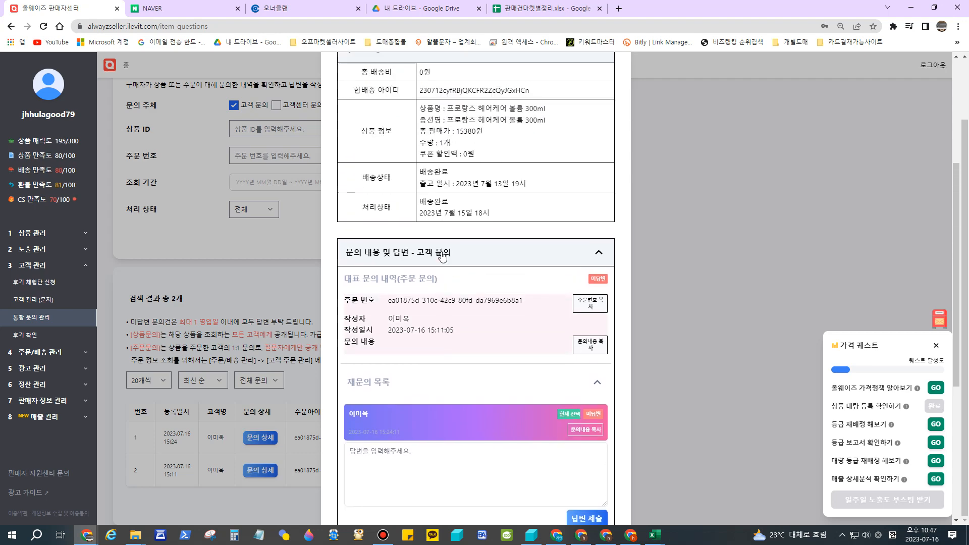
{"action": "scroll", "coordinate": [449, 260], "scroll_direction": "up", "scroll_amount": 5}
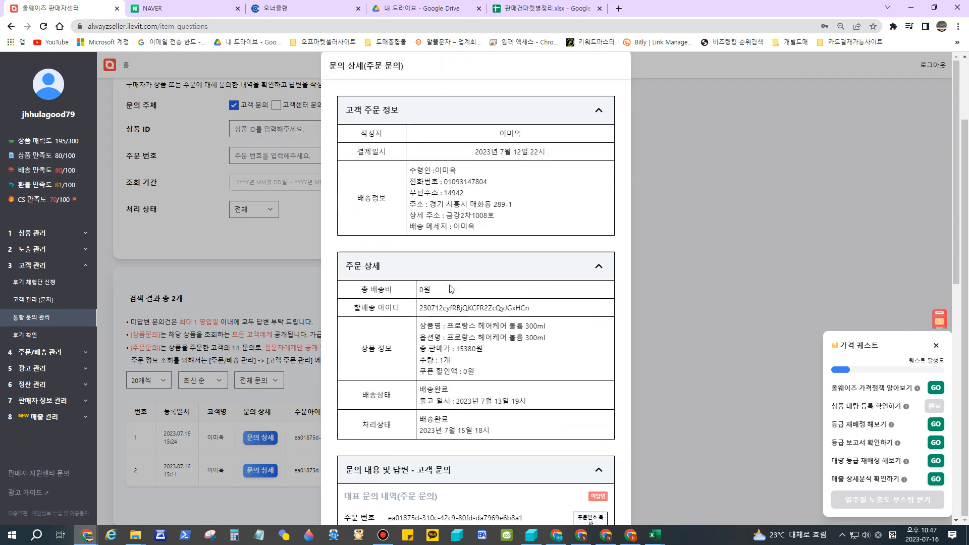
{"action": "scroll", "coordinate": [451, 292], "scroll_direction": "down", "scroll_amount": 5}
{"action": "scroll", "coordinate": [421, 346], "scroll_direction": "down", "scroll_amount": 6}
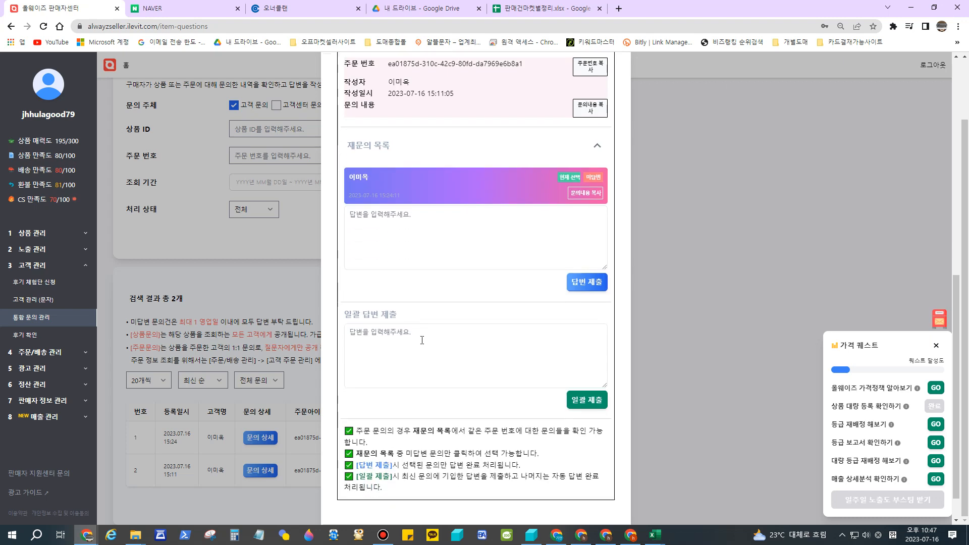
Submit the reply "????" through 일괄 답변 제출 for the open inquiry and close its details.
{"action": "left_click", "coordinate": [396, 299]}
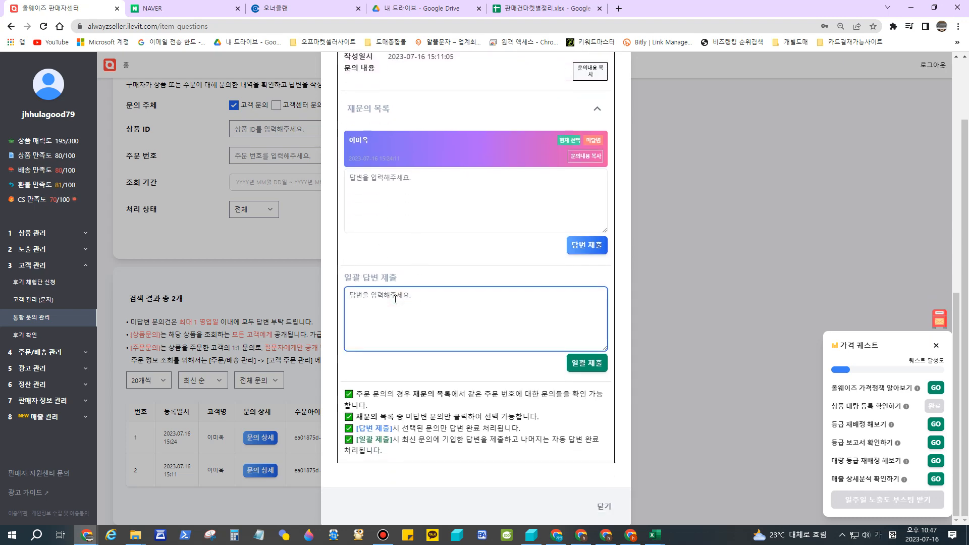
{"action": "type", "text": "??"}
{"action": "left_click", "coordinate": [573, 364]}
{"action": "left_click", "coordinate": [536, 101]}
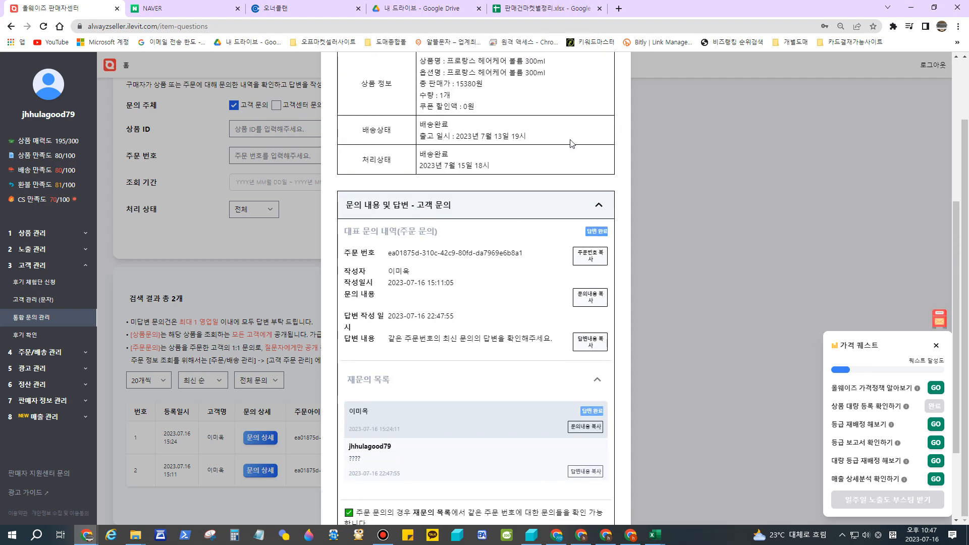
{"action": "scroll", "coordinate": [498, 286], "scroll_direction": "down", "scroll_amount": 5}
{"action": "left_click", "coordinate": [608, 509]}
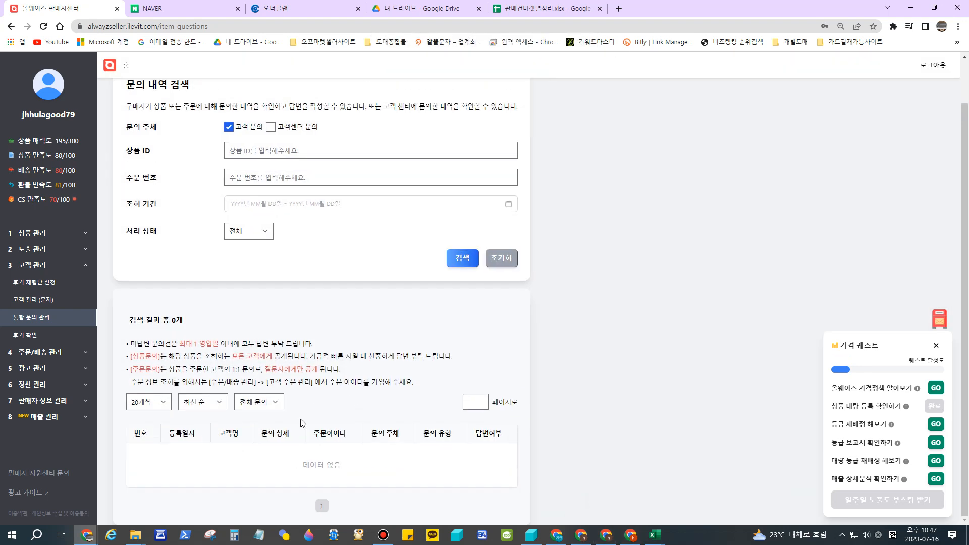
Search customer inquiries with the processing status 전체 and look through the resulting list.
{"action": "scroll", "coordinate": [244, 450], "scroll_direction": "up", "scroll_amount": 1}
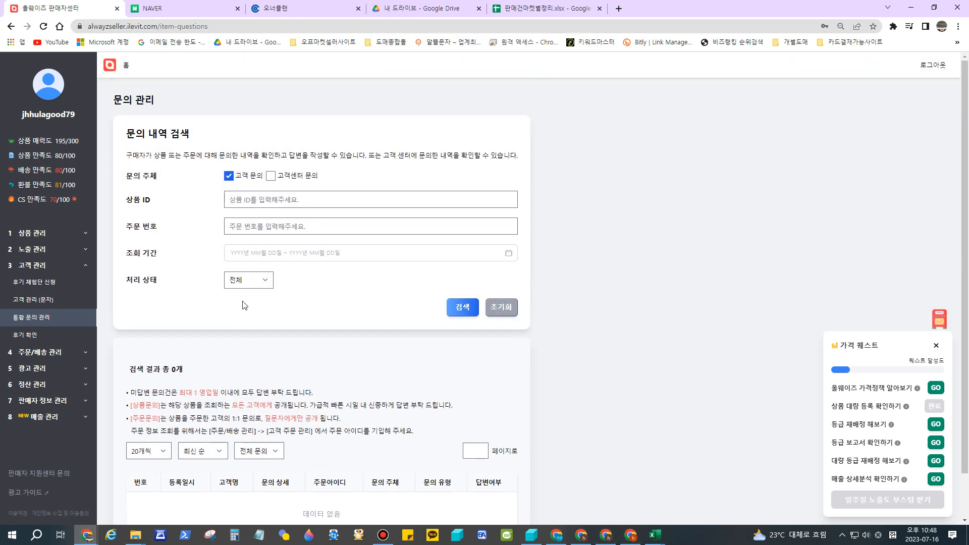
{"action": "left_click", "coordinate": [460, 308]}
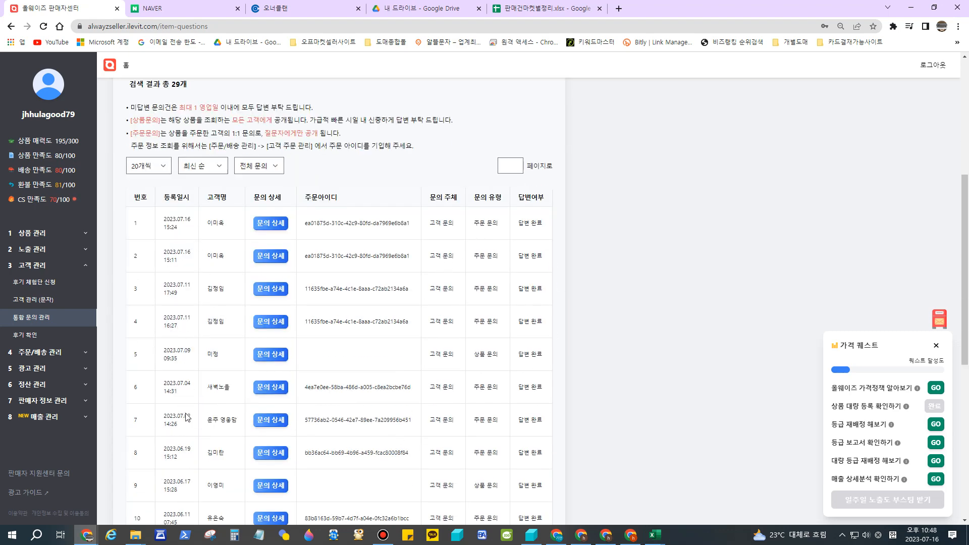
{"action": "scroll", "coordinate": [188, 418], "scroll_direction": "down", "scroll_amount": 7}
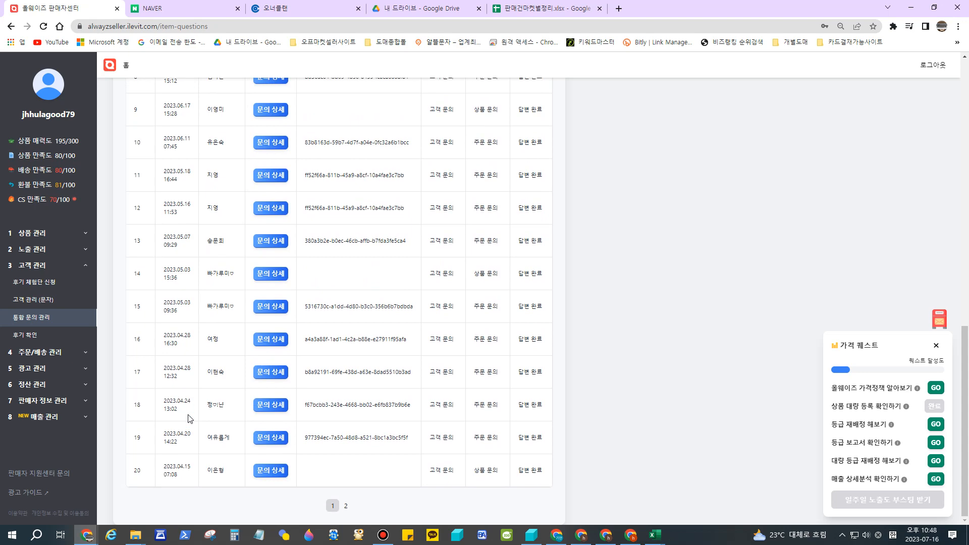
{"action": "scroll", "coordinate": [189, 418], "scroll_direction": "up", "scroll_amount": 11}
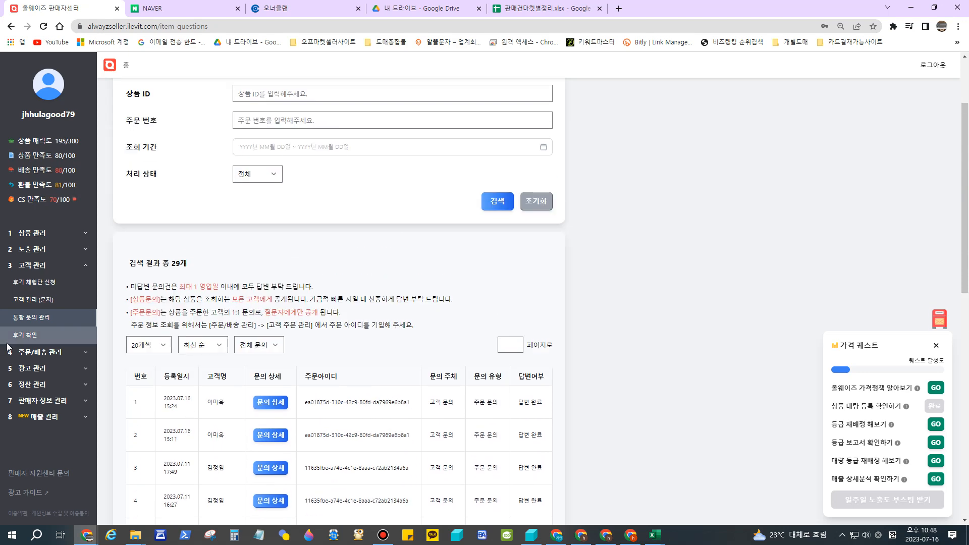
Open the 후기 확인 page, look over the reviews and read the guidance, highlighting the note about yellow order IDs for review-event participation.
{"action": "left_click", "coordinate": [23, 335]}
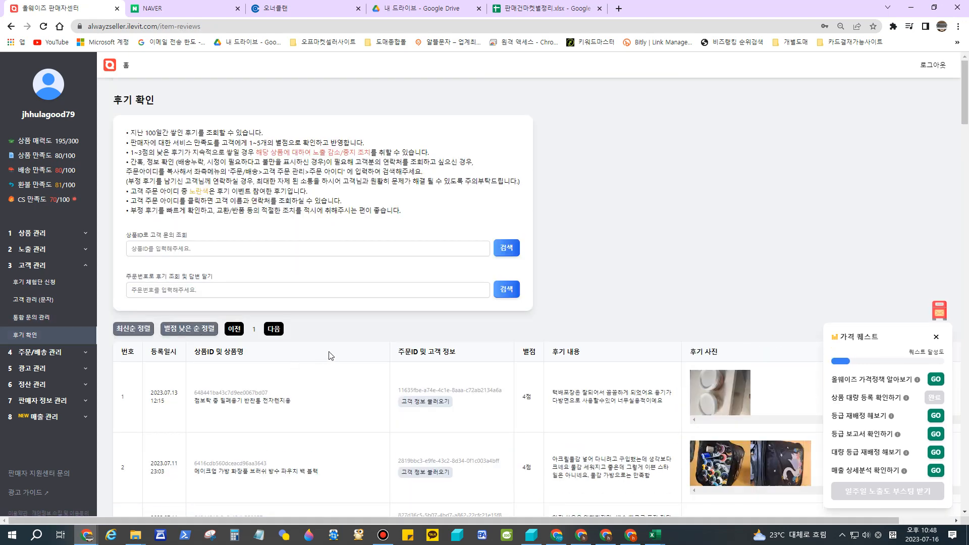
{"action": "scroll", "coordinate": [409, 347], "scroll_direction": "down", "scroll_amount": 3}
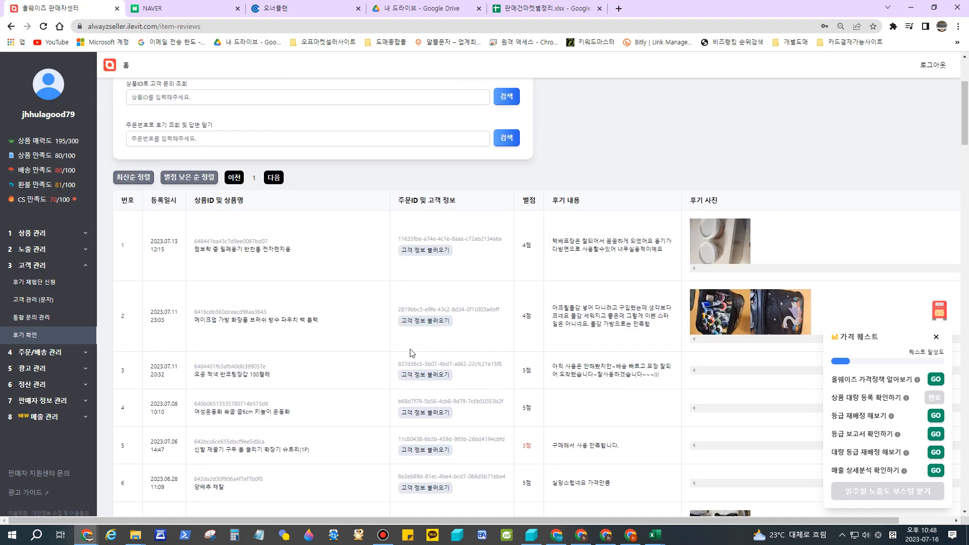
{"action": "scroll", "coordinate": [409, 353], "scroll_direction": "down", "scroll_amount": 3}
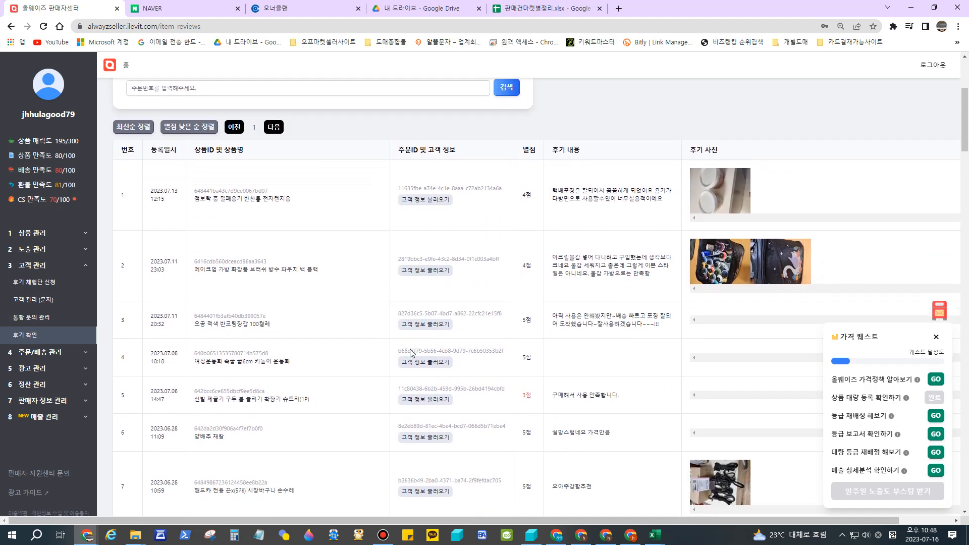
{"action": "scroll", "coordinate": [410, 352], "scroll_direction": "up", "scroll_amount": 6}
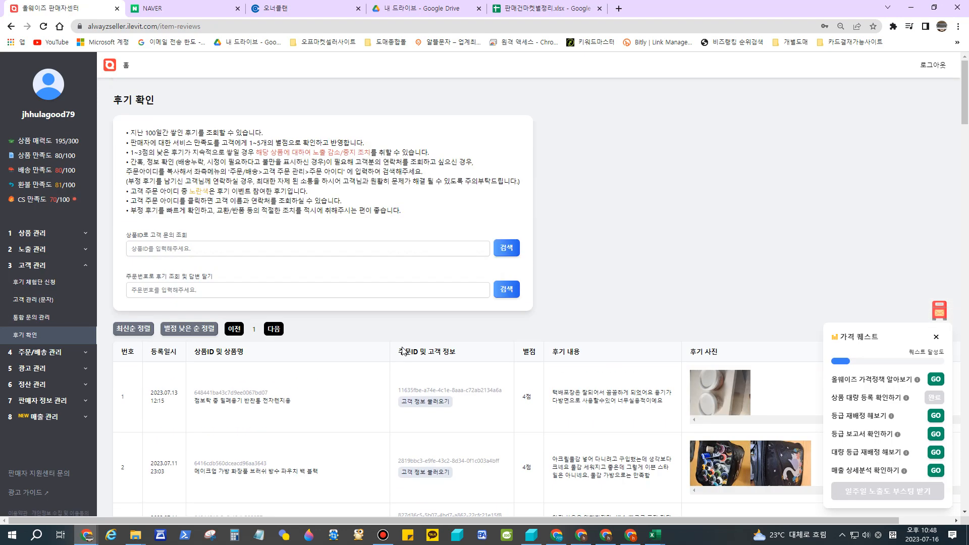
{"action": "left_click_drag", "start_coordinate": [190, 194], "coordinate": [294, 193]}
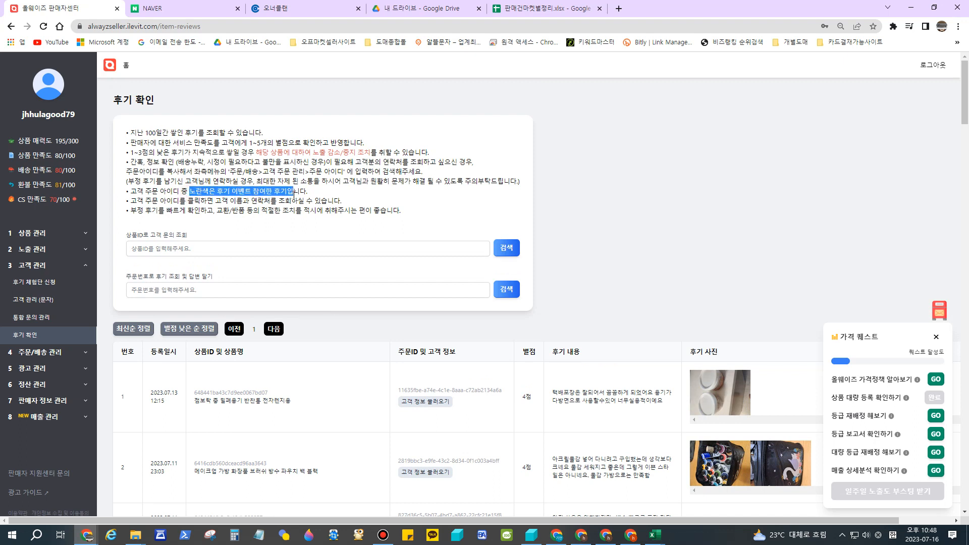
{"action": "left_click", "coordinate": [324, 201]}
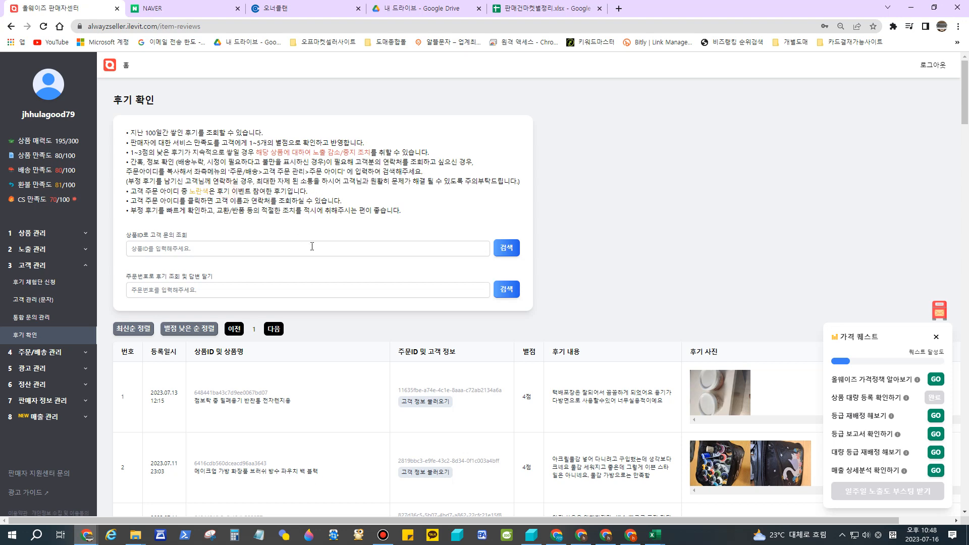
Browse the product review list forward from page 1 to page 3.
{"action": "scroll", "coordinate": [228, 192], "scroll_direction": "down", "scroll_amount": 3}
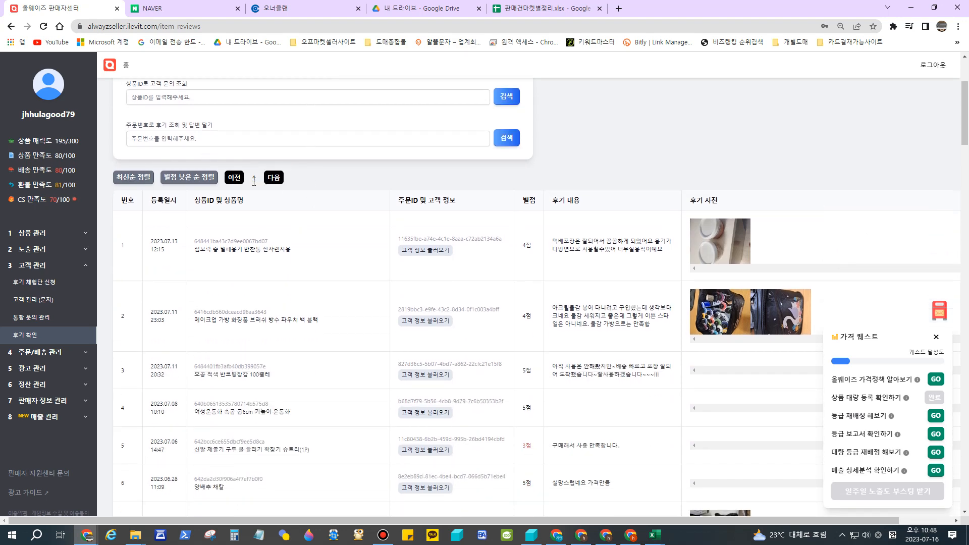
{"action": "left_click", "coordinate": [274, 178]}
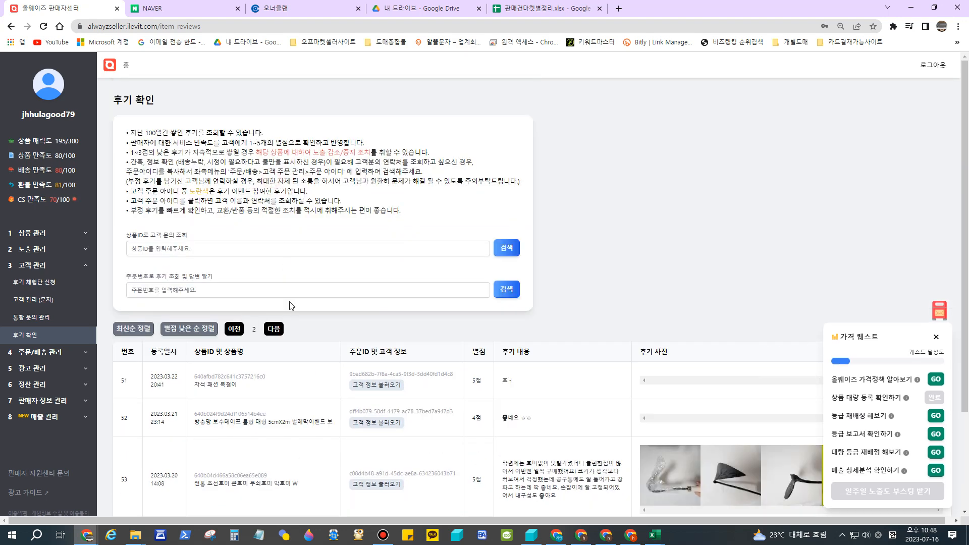
{"action": "scroll", "coordinate": [278, 207], "scroll_direction": "down", "scroll_amount": 3}
{"action": "left_click", "coordinate": [277, 204]}
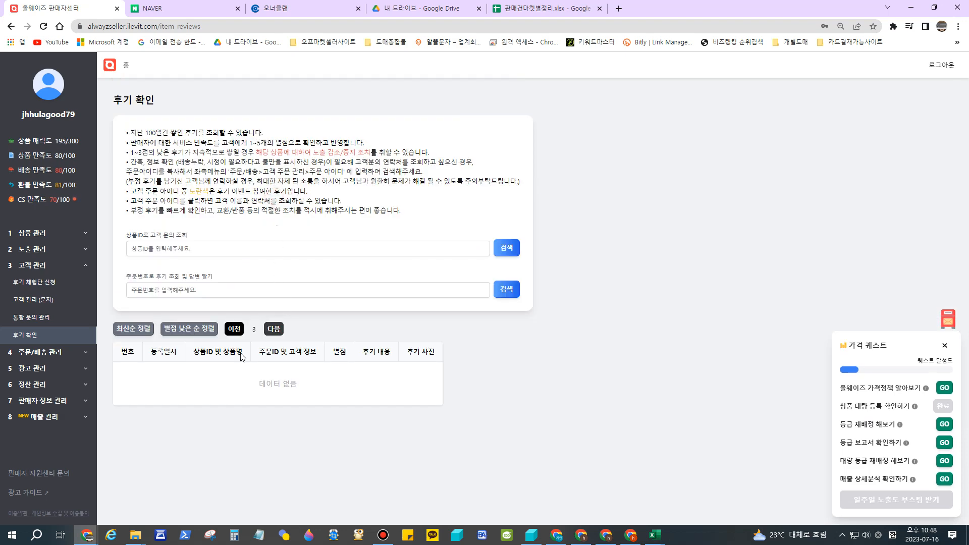
Open the 배송관리 page under 주문/배송 관리 and look over the delay counts, delivery stages and 팀모집완료 section.
{"action": "left_click", "coordinate": [40, 273]}
{"action": "left_click", "coordinate": [41, 284]}
{"action": "left_click", "coordinate": [24, 299]}
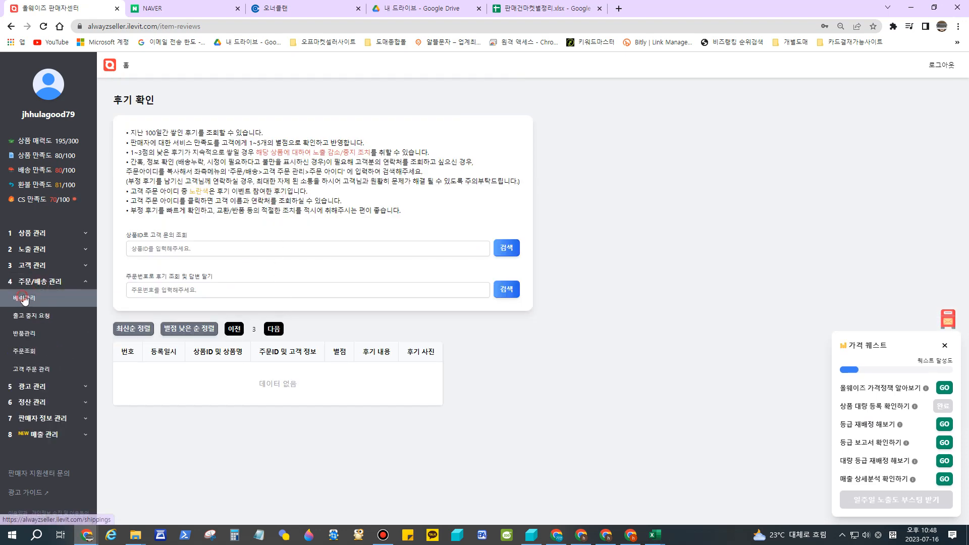
{"action": "scroll", "coordinate": [360, 259], "scroll_direction": "down", "scroll_amount": 4}
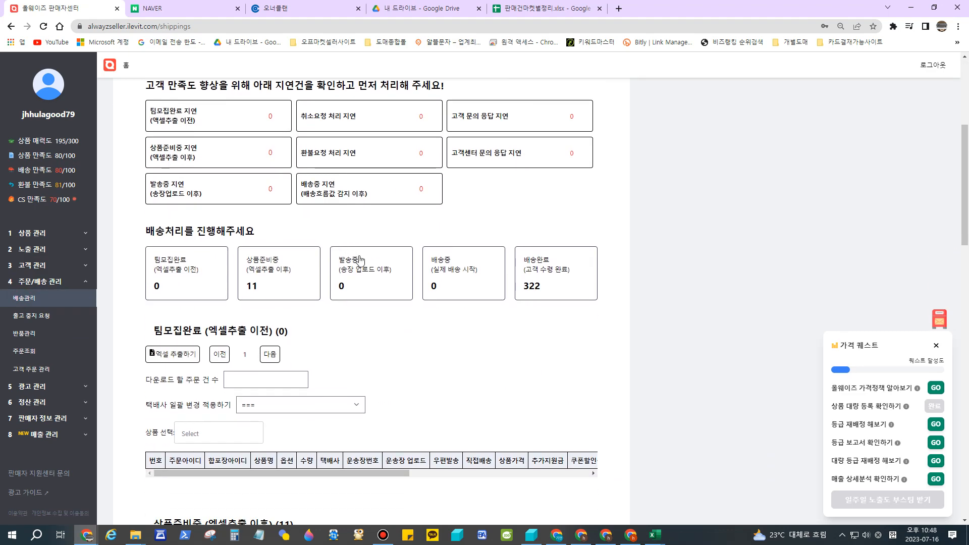
{"action": "scroll", "coordinate": [360, 260], "scroll_direction": "down", "scroll_amount": 3}
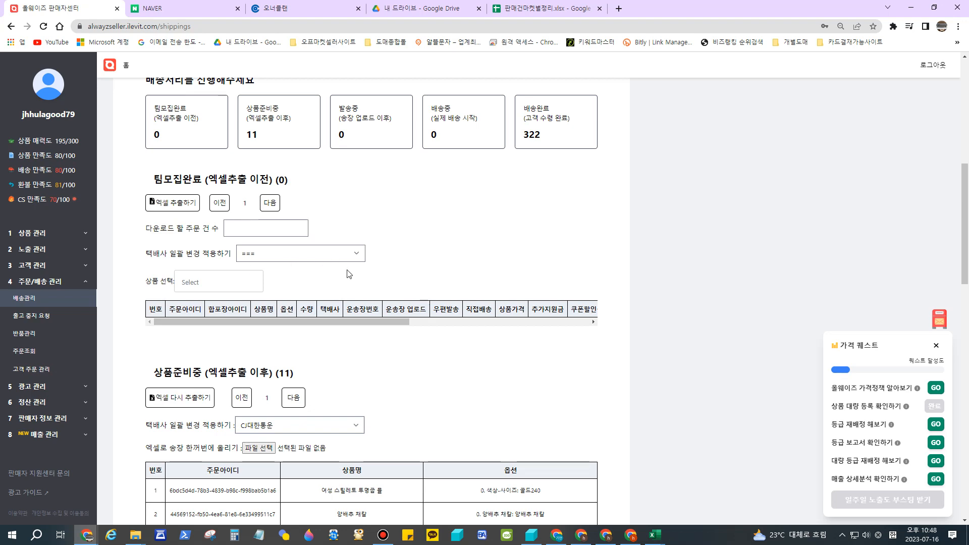
{"action": "scroll", "coordinate": [319, 271], "scroll_direction": "down", "scroll_amount": 2}
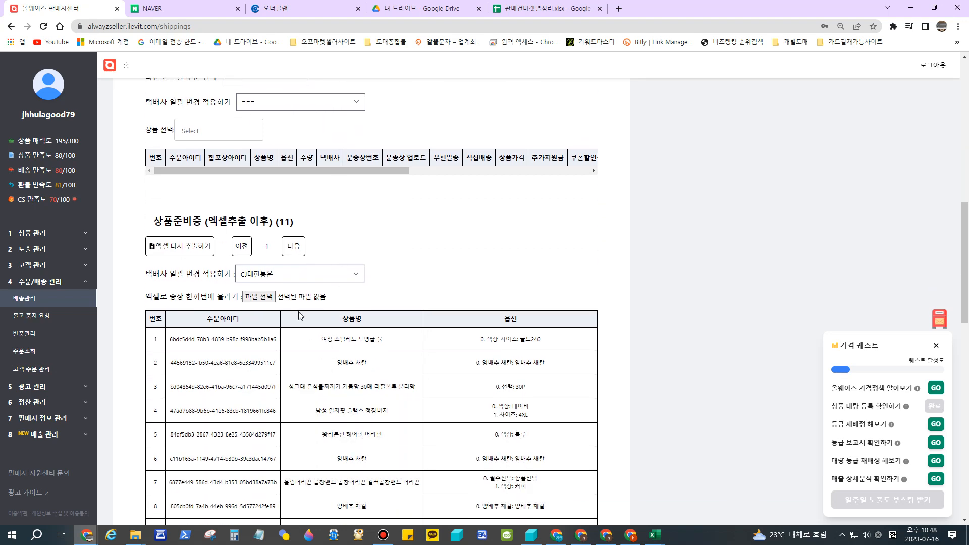
{"action": "scroll", "coordinate": [299, 311], "scroll_direction": "down", "scroll_amount": 2}
{"action": "scroll", "coordinate": [237, 245], "scroll_direction": "up", "scroll_amount": 3}
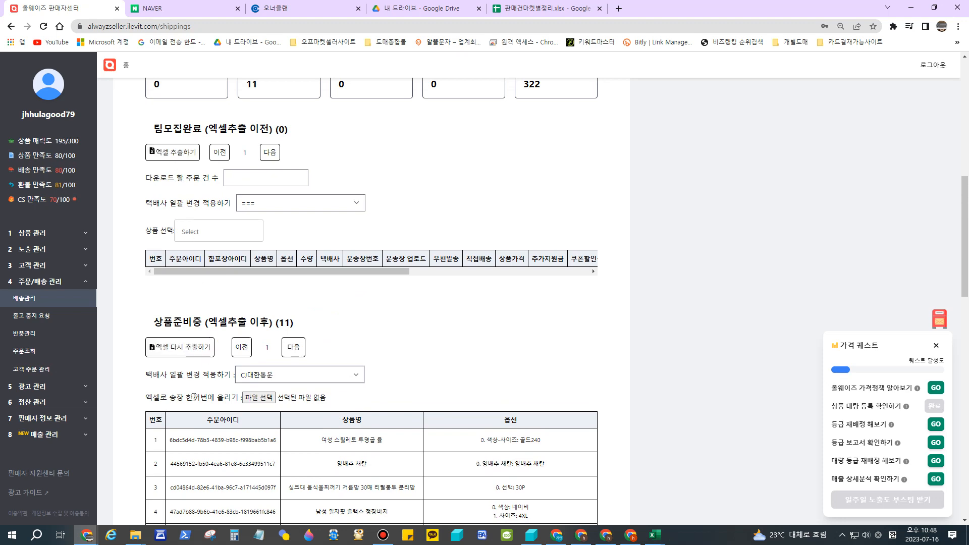
Examine the 상품준비중 (엑셀추출 이후) section, highlighting the label for uploading invoices in bulk by Excel.
{"action": "scroll", "coordinate": [194, 398], "scroll_direction": "down", "scroll_amount": 2}
{"action": "scroll", "coordinate": [193, 397], "scroll_direction": "down", "scroll_amount": 3}
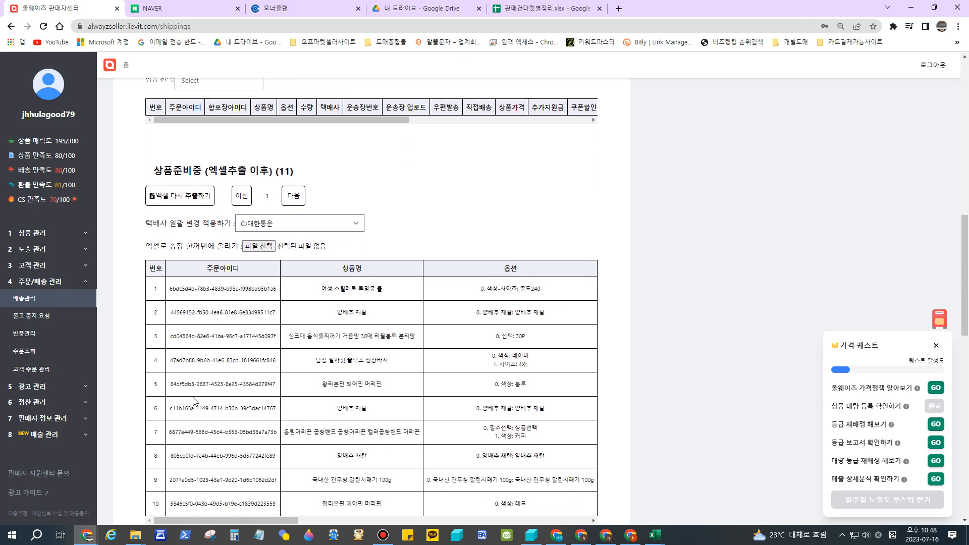
{"action": "scroll", "coordinate": [197, 391], "scroll_direction": "up", "scroll_amount": 3}
{"action": "scroll", "coordinate": [197, 391], "scroll_direction": "up", "scroll_amount": 1}
{"action": "scroll", "coordinate": [197, 391], "scroll_direction": "down", "scroll_amount": 3}
{"action": "scroll", "coordinate": [295, 318], "scroll_direction": "down", "scroll_amount": 1}
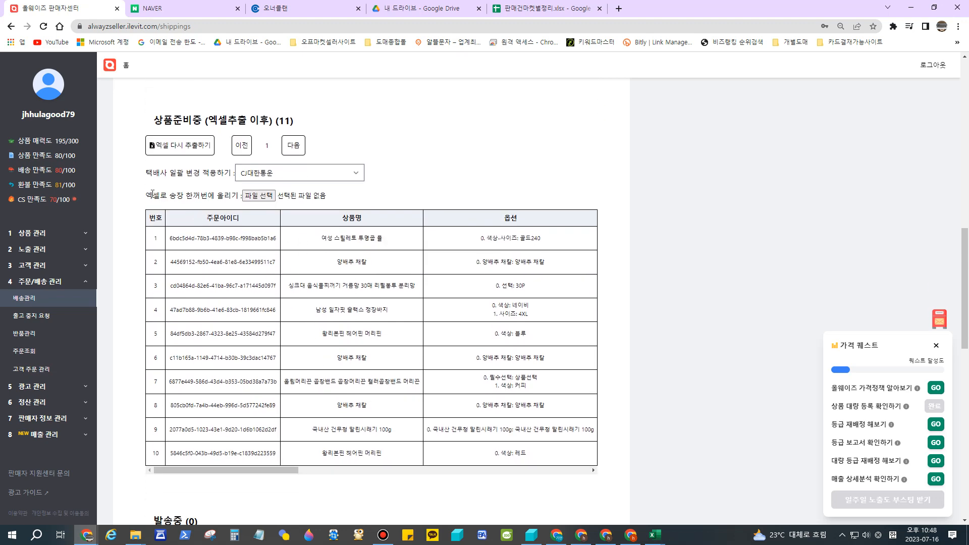
{"action": "left_click_drag", "start_coordinate": [153, 195], "coordinate": [228, 196]}
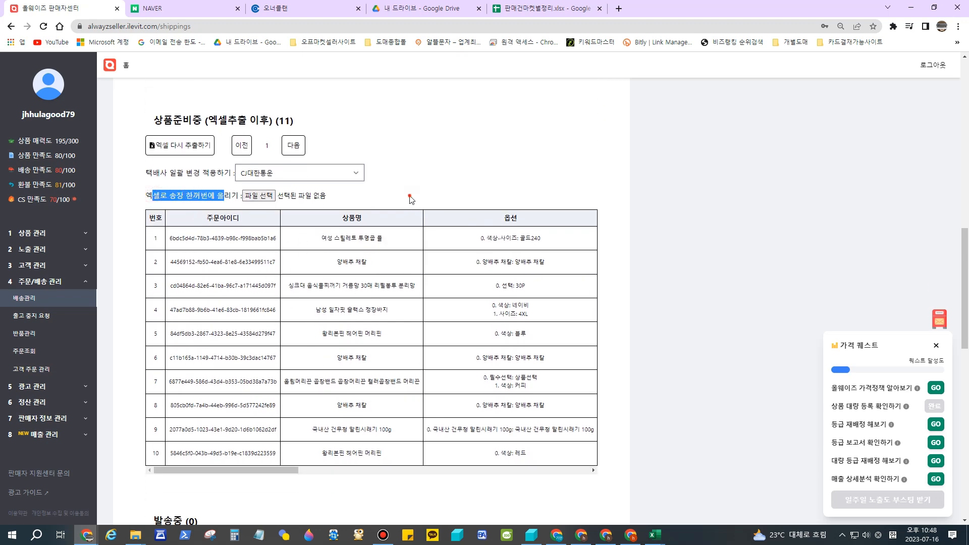
{"action": "left_click", "coordinate": [258, 197]}
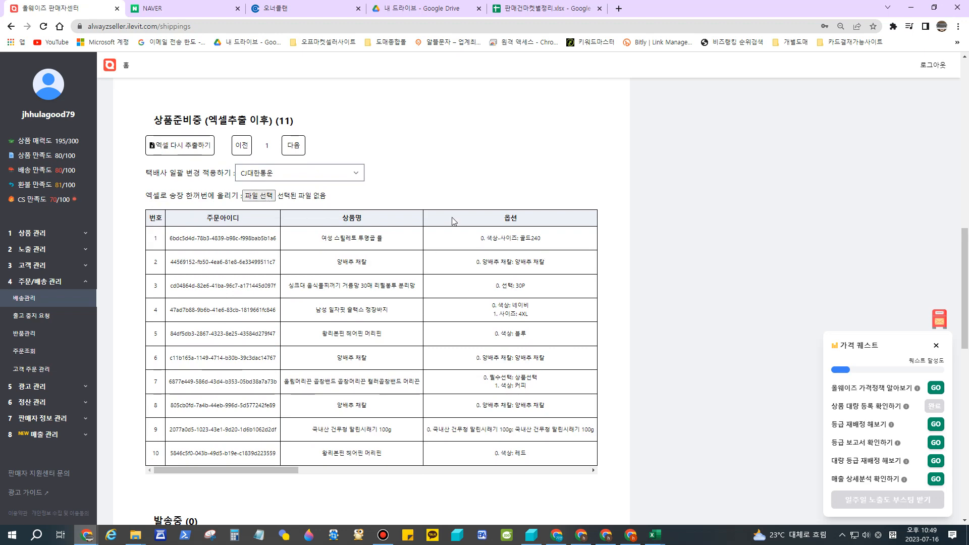
Look through the 발송중, 배송중 and 배송완료 sections of the delivery management page.
{"action": "scroll", "coordinate": [452, 227], "scroll_direction": "down", "scroll_amount": 3}
{"action": "scroll", "coordinate": [452, 228], "scroll_direction": "down", "scroll_amount": 8}
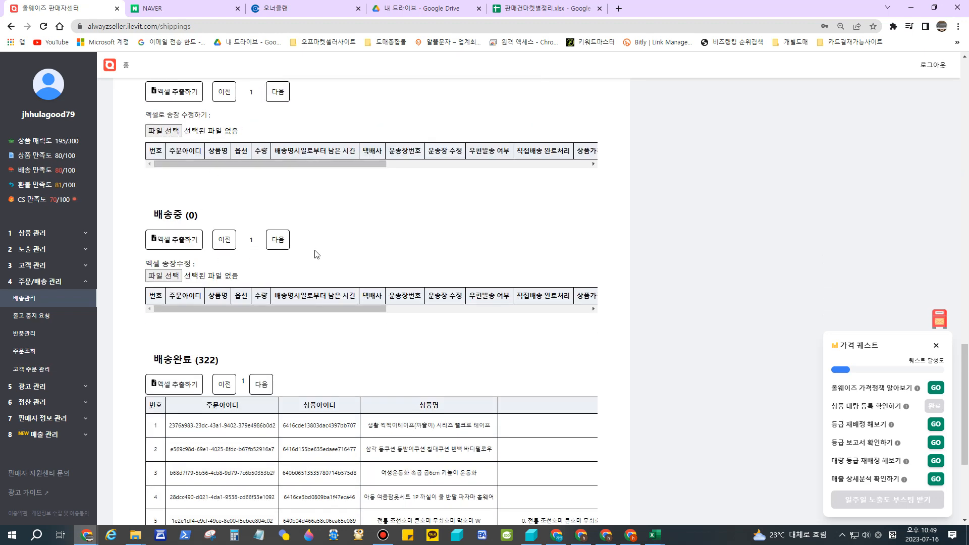
{"action": "scroll", "coordinate": [293, 309], "scroll_direction": "down", "scroll_amount": 2}
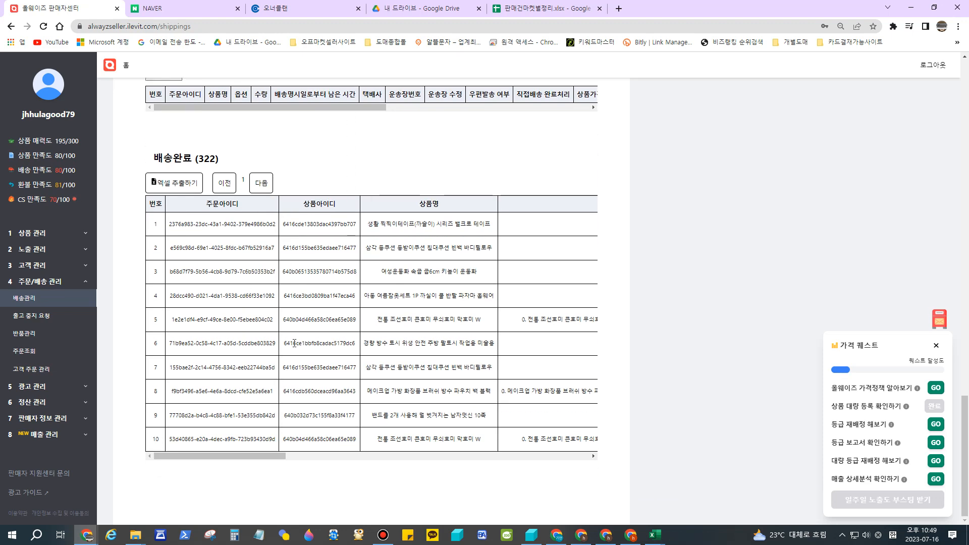
{"action": "scroll", "coordinate": [226, 317], "scroll_direction": "up", "scroll_amount": 4}
Open the 출고 중지 요청 page and check its 상품준비중 취소 요청 and 출고 중지 요청 lists.
{"action": "left_click", "coordinate": [36, 316]}
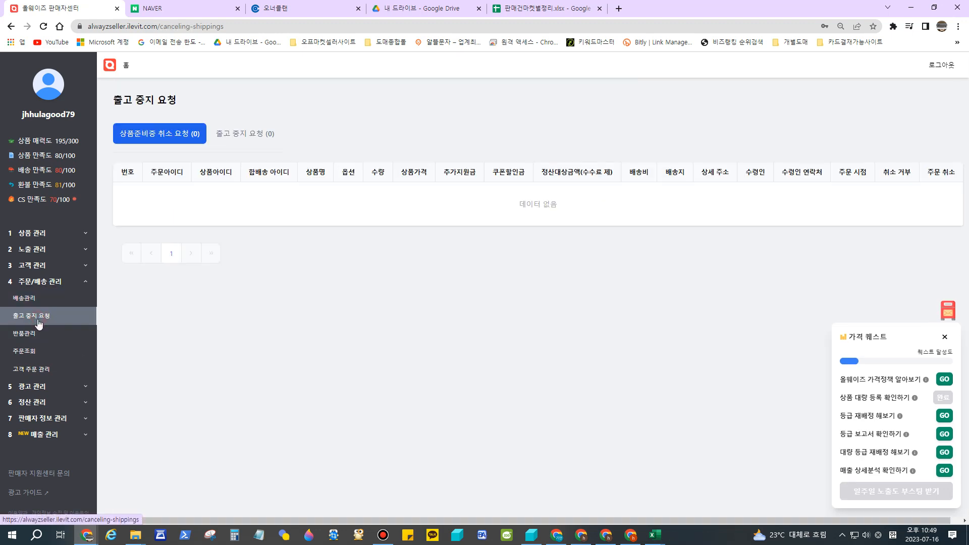
{"action": "left_click", "coordinate": [246, 139]}
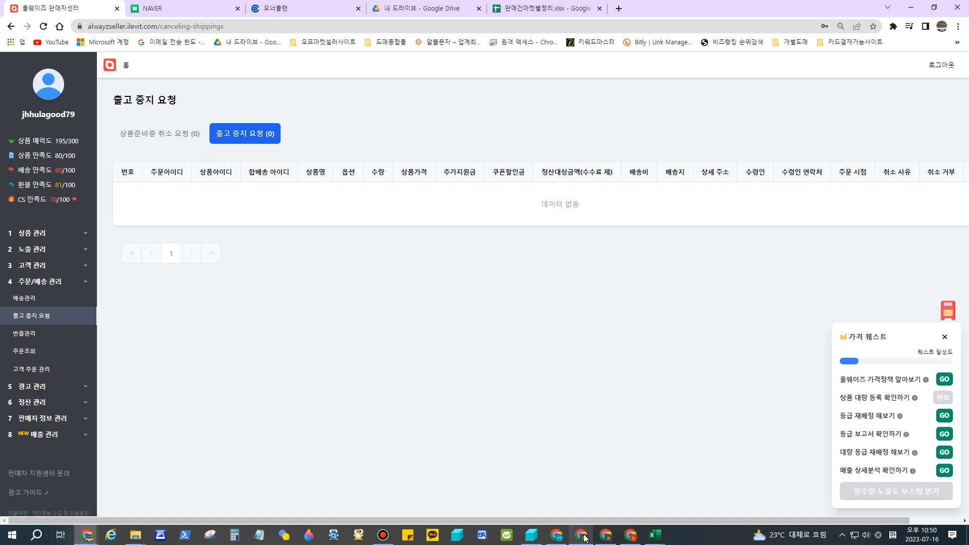
{"action": "mouse_move", "coordinate": [584, 537]}
{"action": "mouse_move", "coordinate": [584, 515]}
Open the 반품관리 page and check its return and shipping-stop lists, ending on 배송중인 상품 배송중지 요청.
{"action": "left_click", "coordinate": [22, 333]}
{"action": "left_click", "coordinate": [273, 135]}
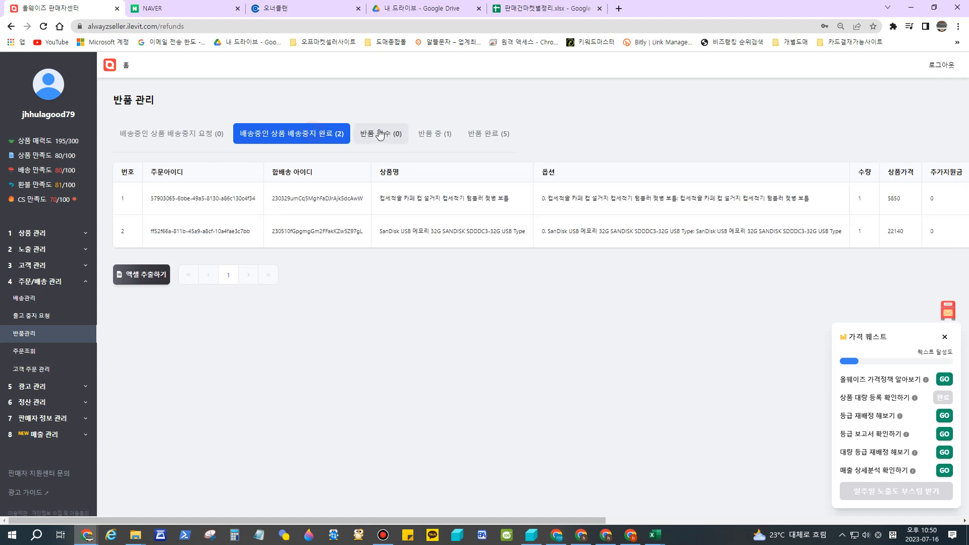
{"action": "left_click", "coordinate": [381, 133]}
{"action": "left_click", "coordinate": [488, 133]}
{"action": "left_click", "coordinate": [434, 134]}
{"action": "left_click", "coordinate": [297, 129]}
{"action": "left_click", "coordinate": [195, 134]}
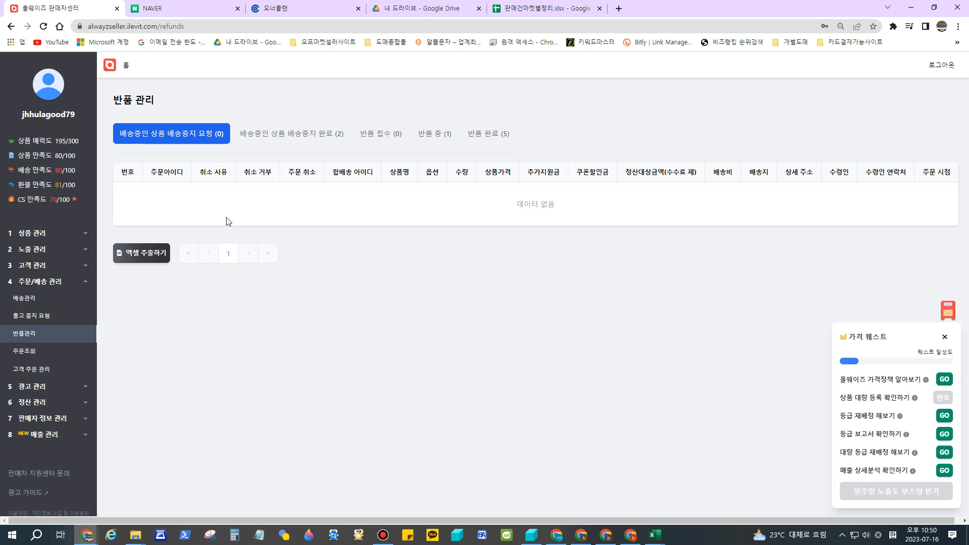
Log out of the seller center and sign in to another store with its saved ID and password.
{"action": "left_click", "coordinate": [935, 79]}
{"action": "left_click", "coordinate": [465, 277]}
{"action": "scroll", "coordinate": [609, 380], "scroll_direction": "down", "scroll_amount": 5}
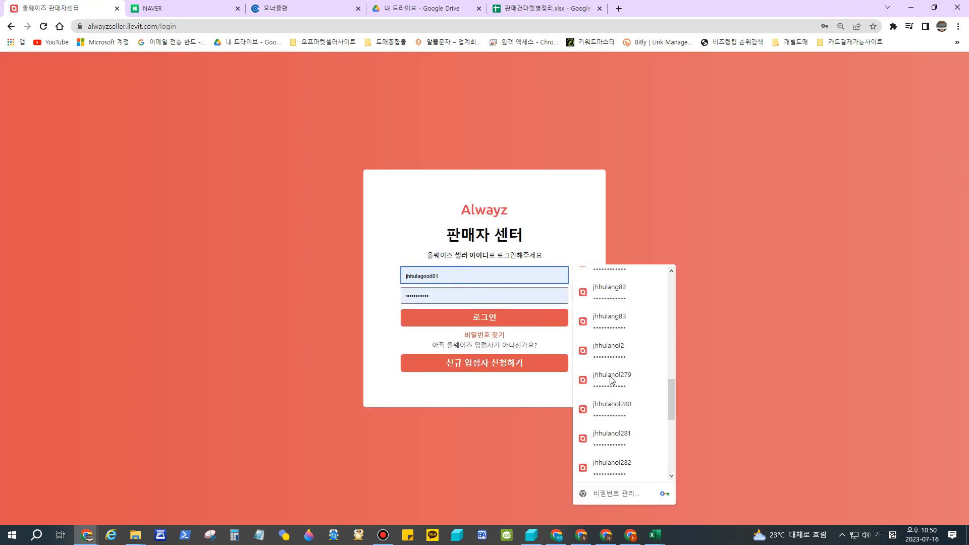
{"action": "left_click", "coordinate": [614, 353]}
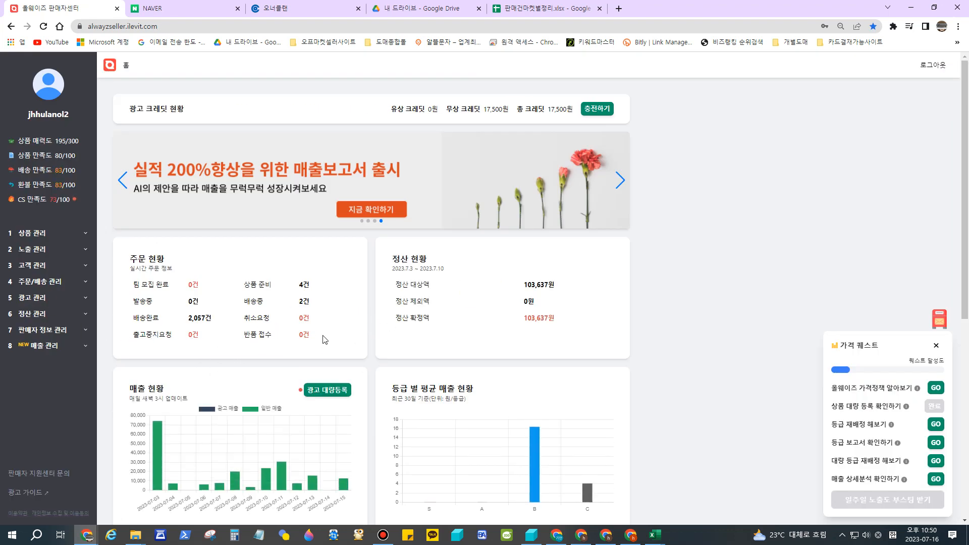
Open this store's 반품관리 page and review all columns of the pending 배송중인 상품 배송중지 요청 order.
{"action": "left_click", "coordinate": [45, 282]}
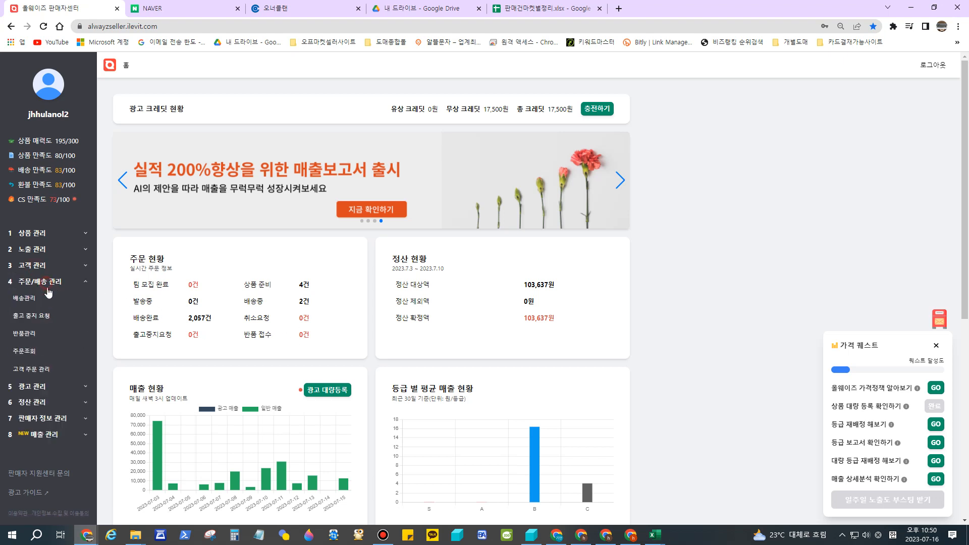
{"action": "left_click", "coordinate": [28, 334]}
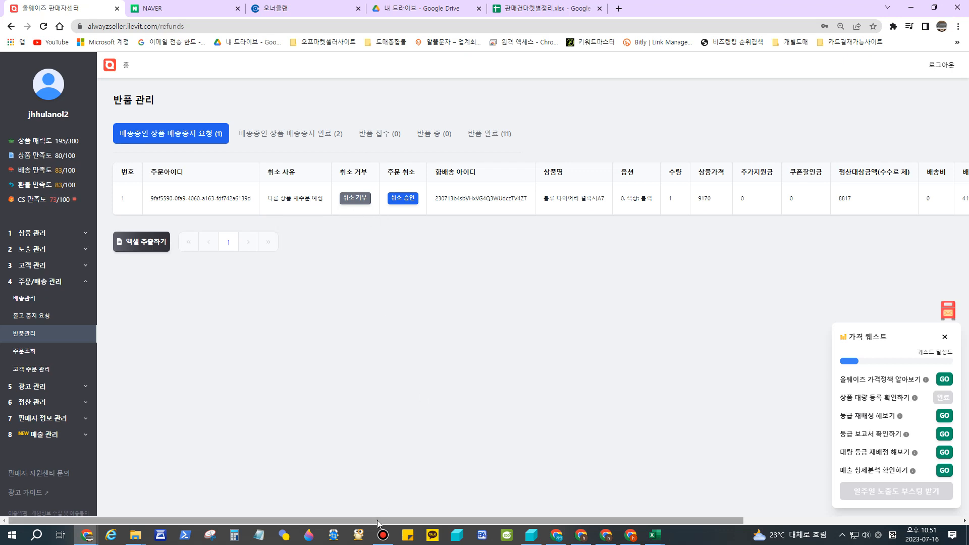
{"action": "left_click_drag", "start_coordinate": [376, 524], "coordinate": [618, 519]}
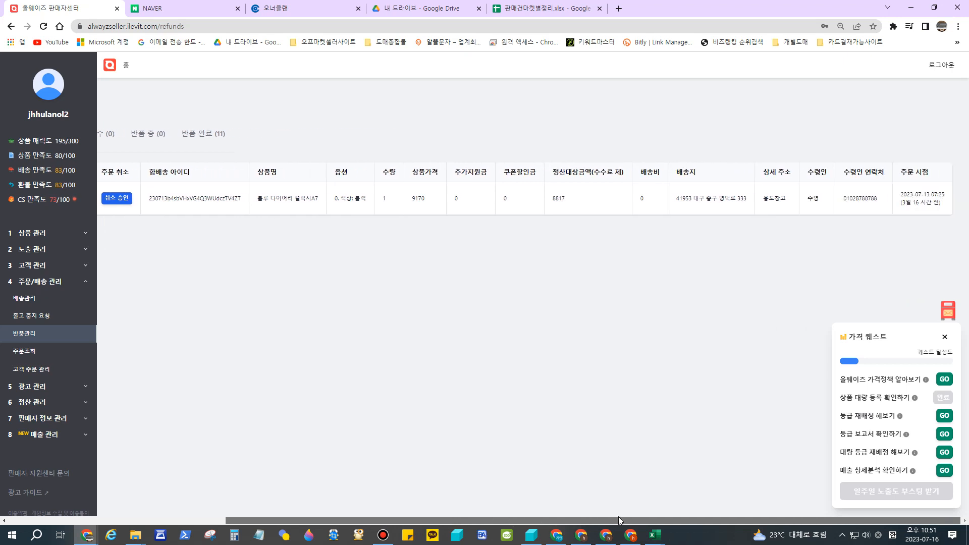
{"action": "left_click_drag", "start_coordinate": [595, 517], "coordinate": [410, 514]}
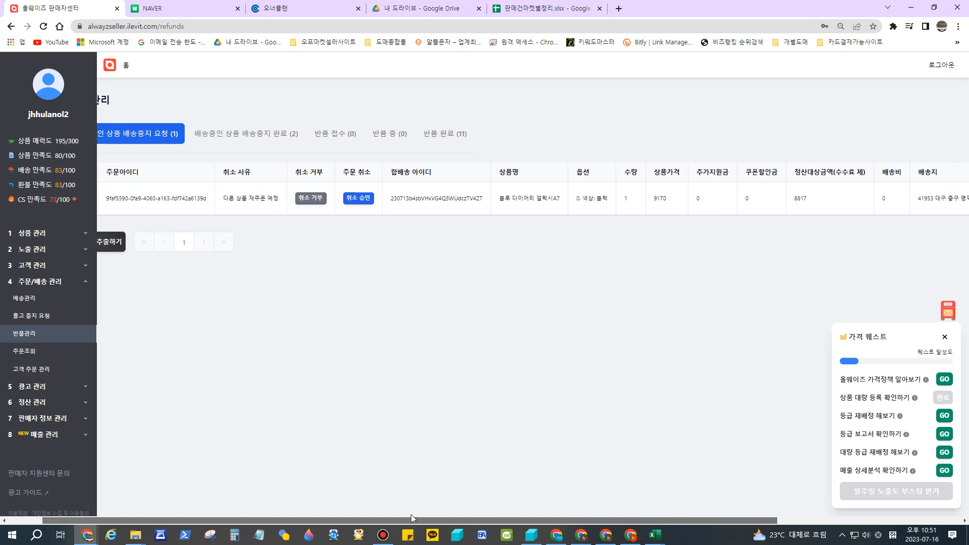
{"action": "left_click_drag", "start_coordinate": [411, 514], "coordinate": [376, 517]}
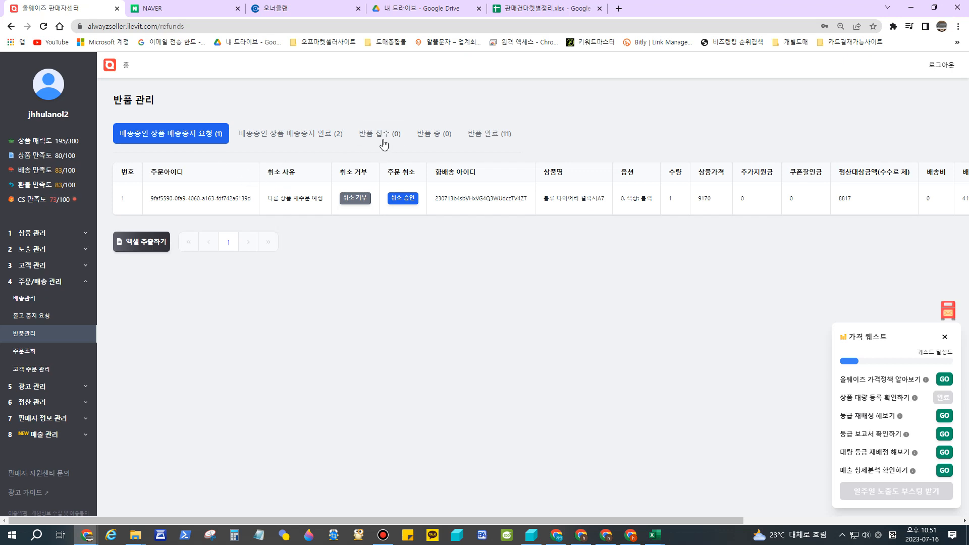
Apply 취소 거부 to the pending shipping-stop request, and check the 배송중지 요청, 배송중지 완료 and 반품 접수 lists.
{"action": "left_click", "coordinate": [355, 199]}
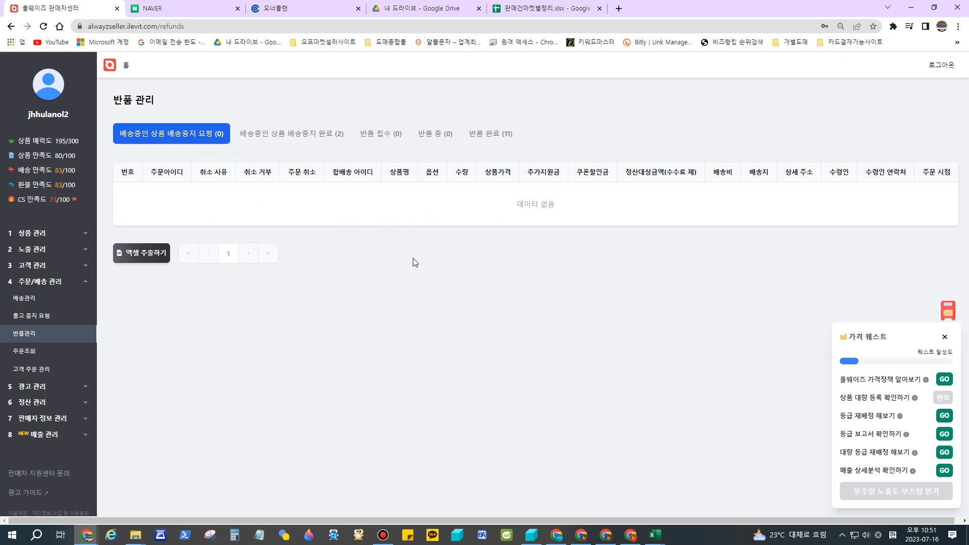
{"action": "left_click", "coordinate": [290, 137]}
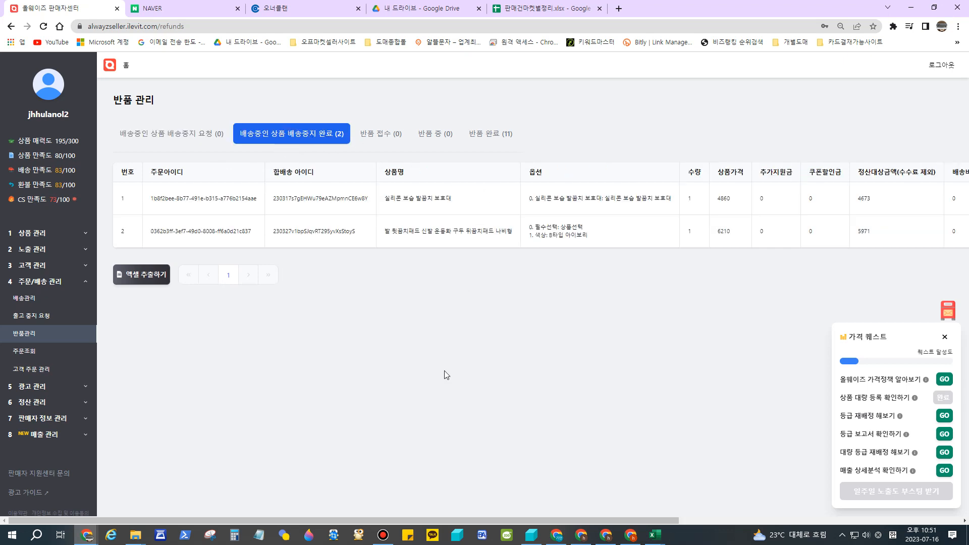
{"action": "left_click", "coordinate": [190, 135]}
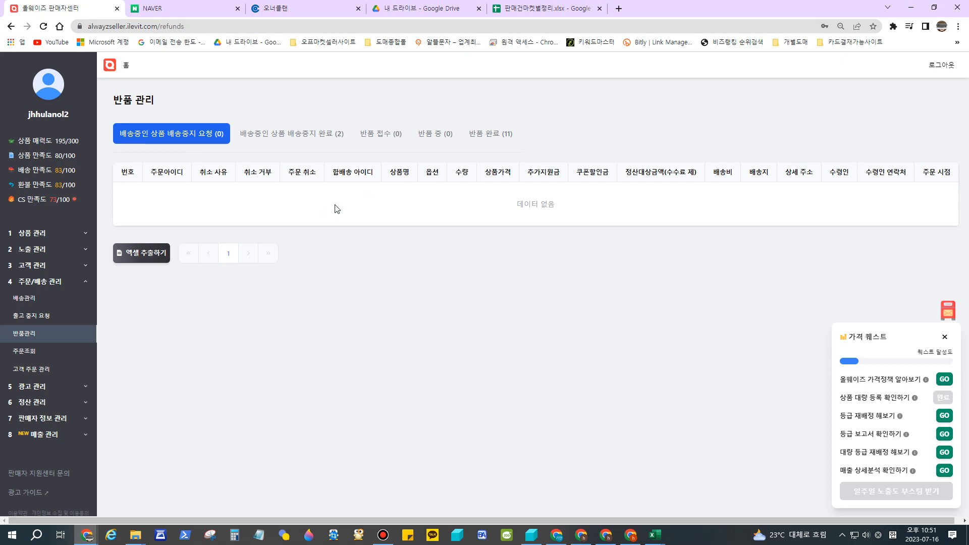
{"action": "left_click", "coordinate": [303, 141]}
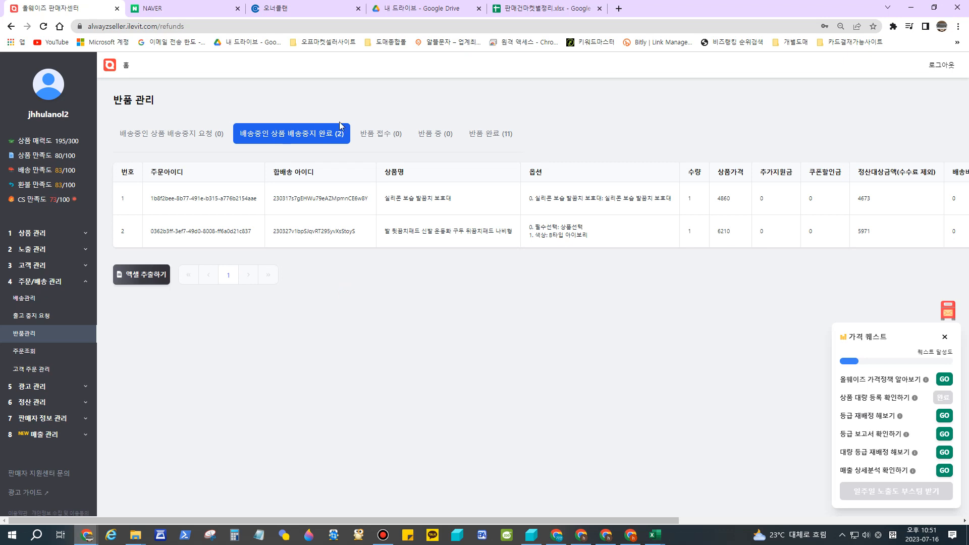
{"action": "left_click", "coordinate": [369, 134]}
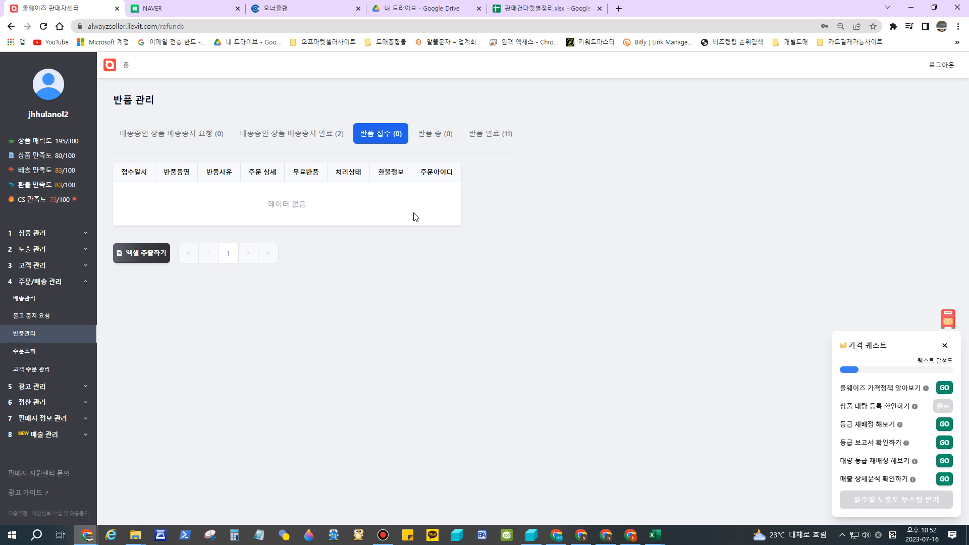
Log out again and sign in with the last saved store account's ID and password.
{"action": "left_click", "coordinate": [931, 72]}
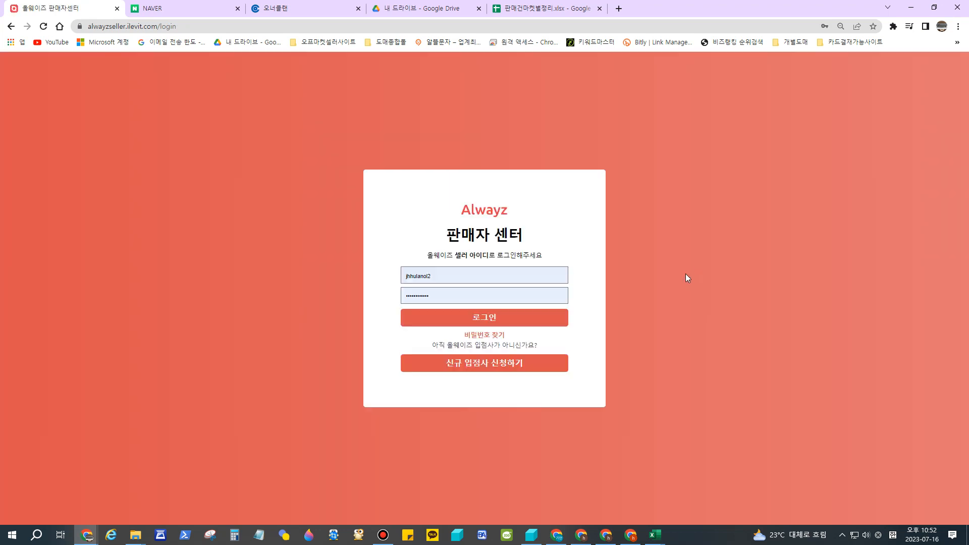
{"action": "left_click", "coordinate": [563, 276]}
{"action": "scroll", "coordinate": [631, 376], "scroll_direction": "up", "scroll_amount": 5}
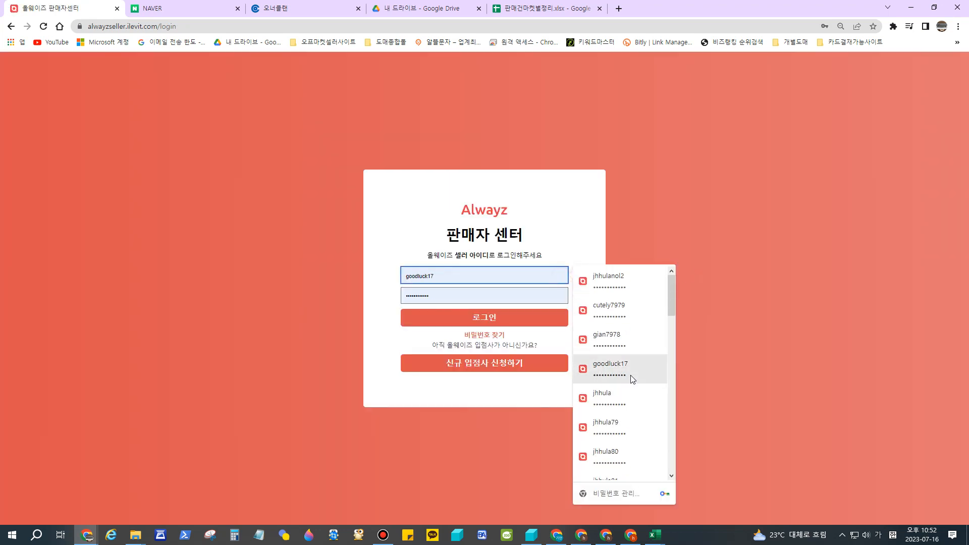
{"action": "scroll", "coordinate": [631, 343], "scroll_direction": "down", "scroll_amount": 10}
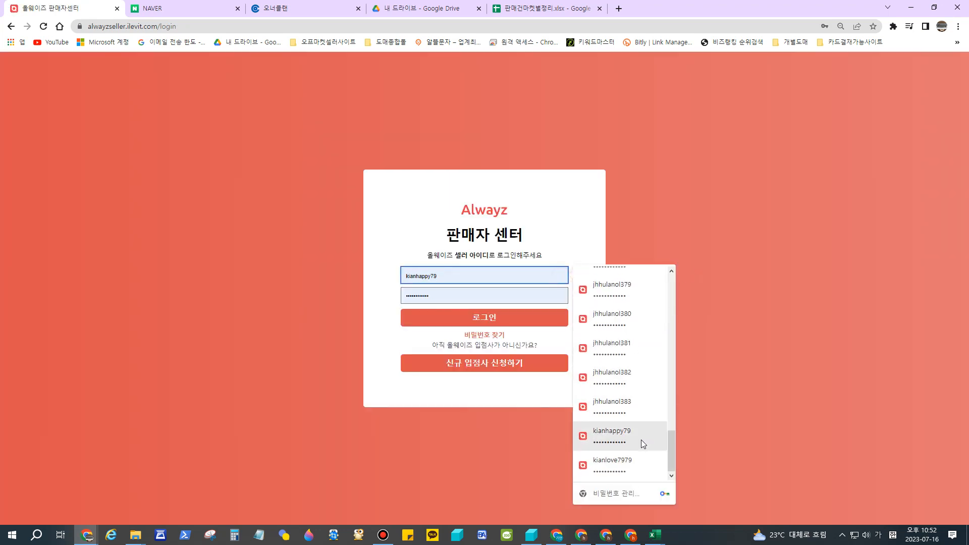
{"action": "left_click", "coordinate": [629, 463]}
{"action": "left_click", "coordinate": [502, 318]}
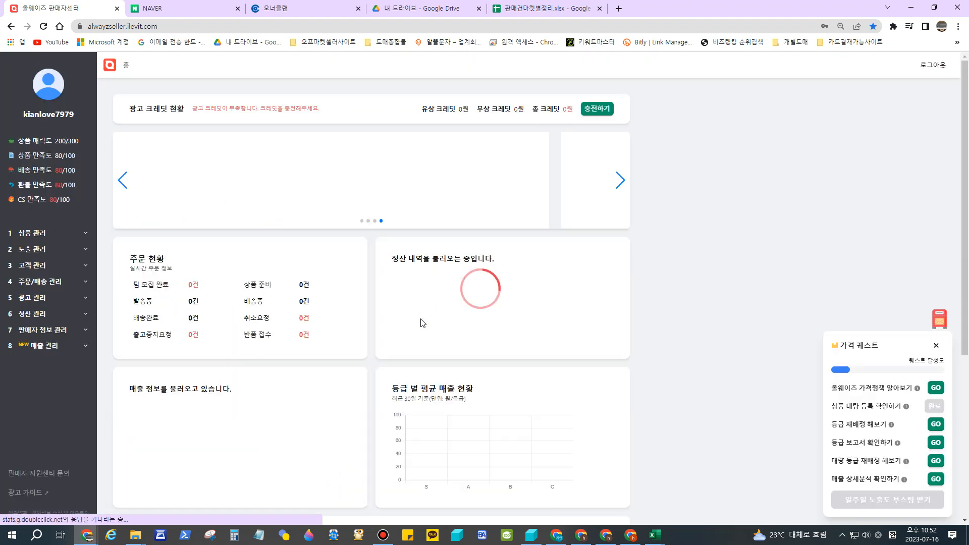
Open the 반품 접수 list from the dashboard's order status and examine the return's product name and reason, highlighting them.
{"action": "left_click", "coordinate": [304, 334]}
{"action": "left_click", "coordinate": [380, 134]}
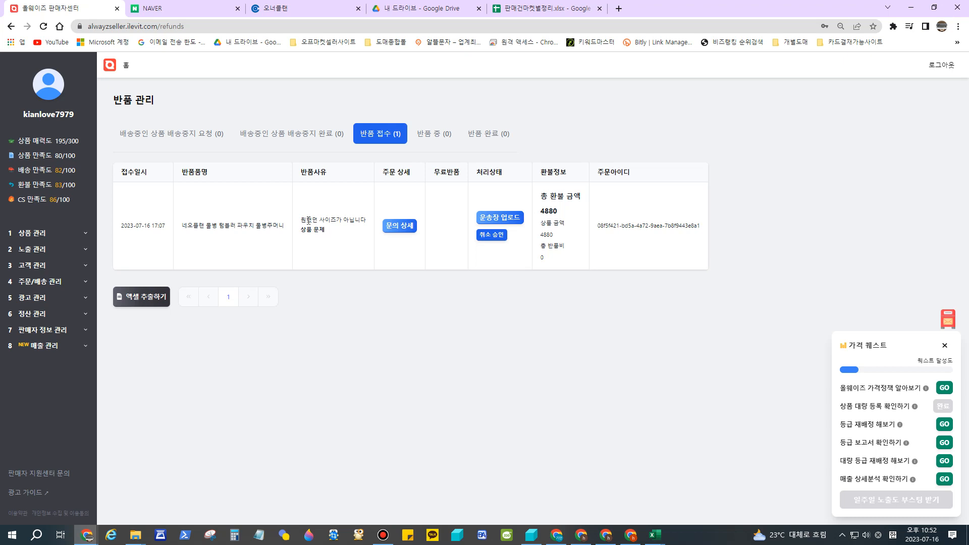
{"action": "left_click_drag", "start_coordinate": [207, 225], "coordinate": [267, 225]}
{"action": "left_click", "coordinate": [315, 231]}
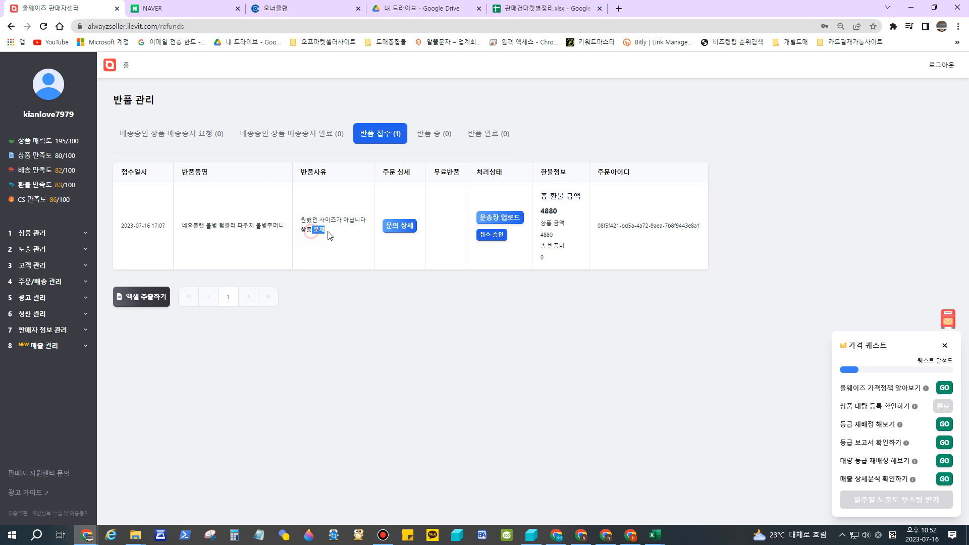
{"action": "left_click", "coordinate": [342, 298]}
Open 운송장 업로드 for the return, switch to Ownerclan's order/delivery list, and copy the dog bowl order's 롯데택배 tracking number.
{"action": "left_click", "coordinate": [491, 218]}
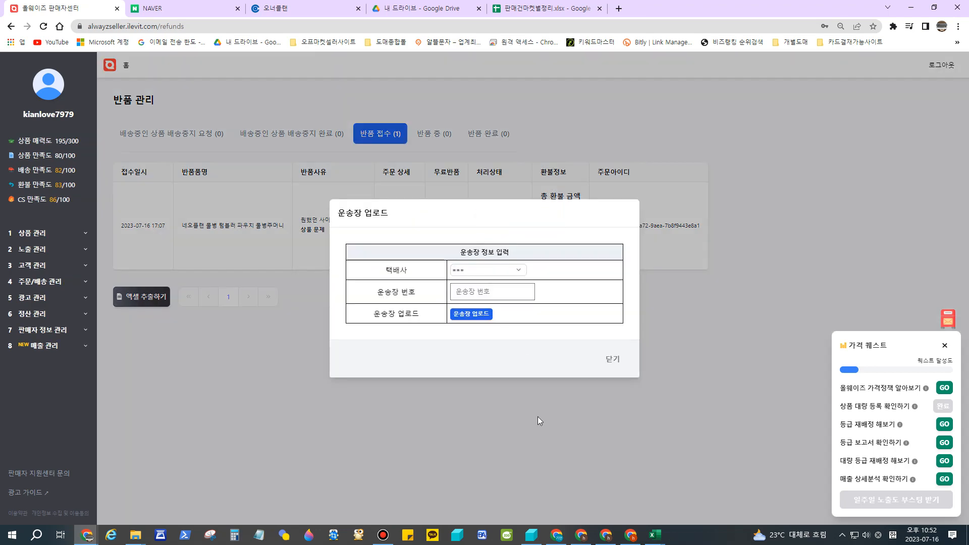
{"action": "left_click", "coordinate": [613, 533]}
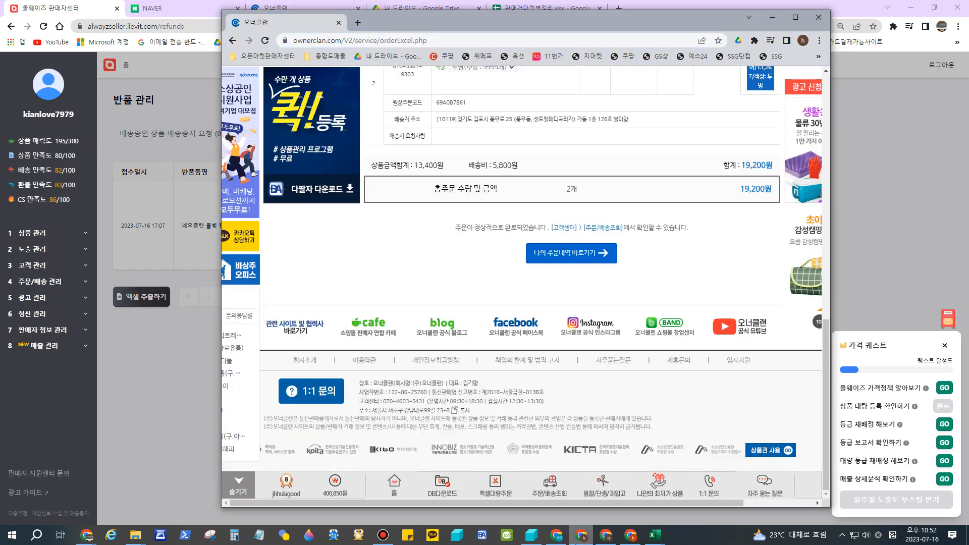
{"action": "left_click", "coordinate": [566, 494]}
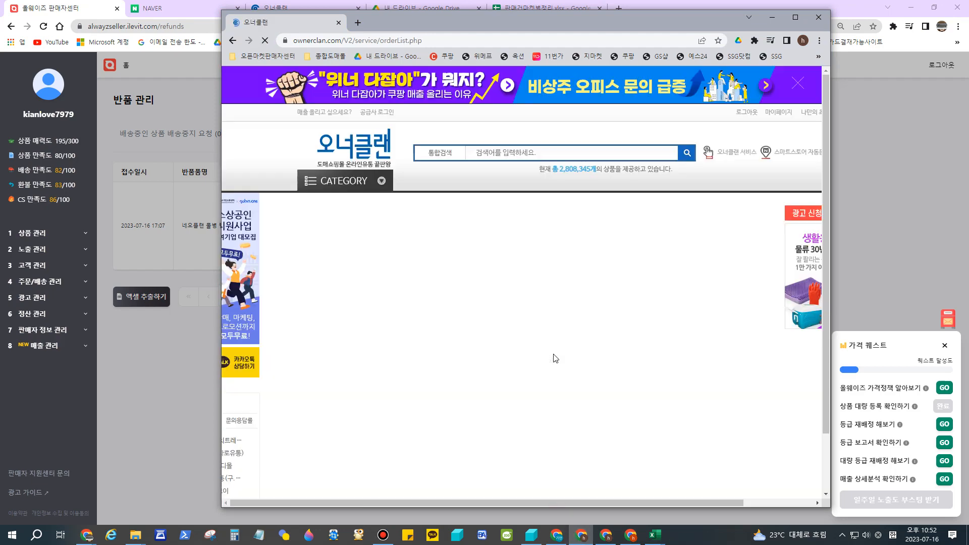
{"action": "scroll", "coordinate": [554, 353], "scroll_direction": "down", "scroll_amount": 5}
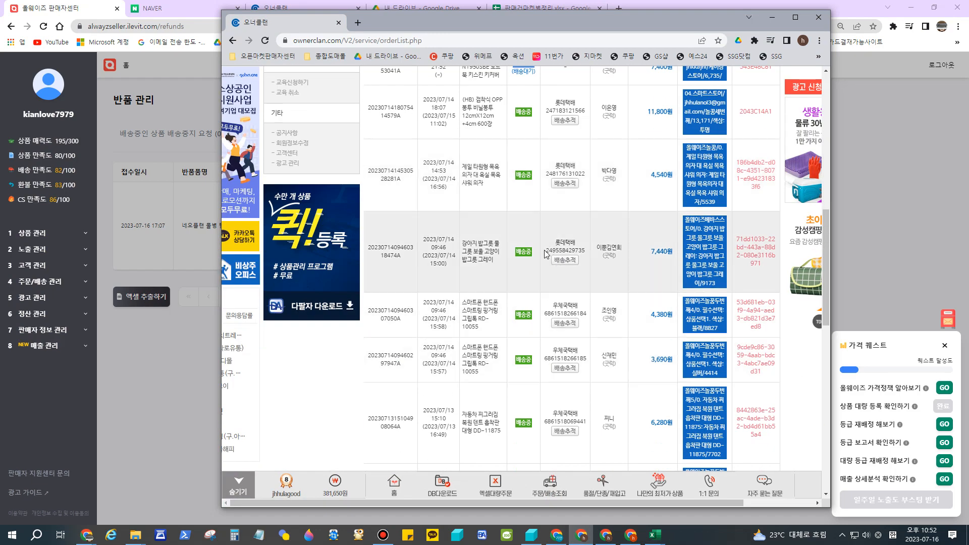
{"action": "left_click_drag", "start_coordinate": [546, 250], "coordinate": [586, 251]}
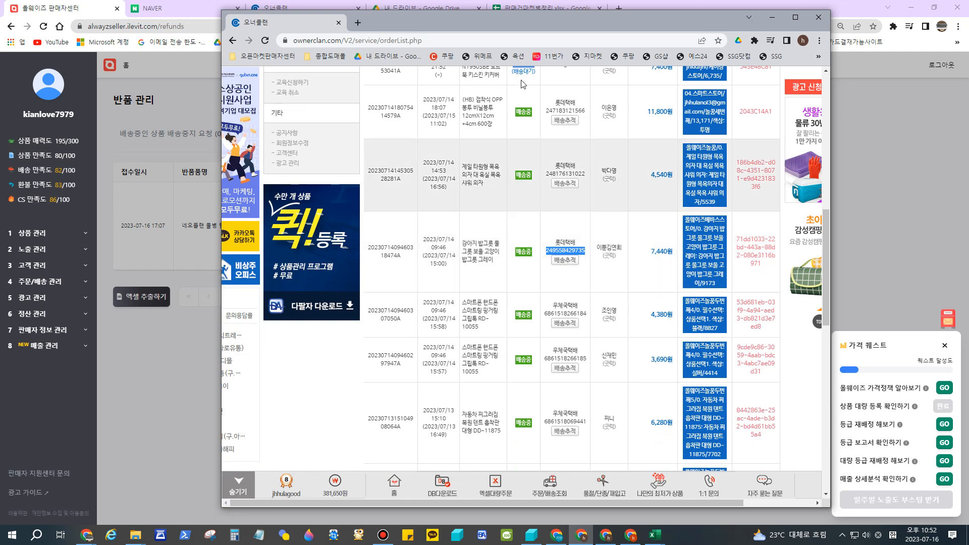
{"action": "left_click", "coordinate": [772, 19]}
{"action": "left_click", "coordinate": [158, 349]}
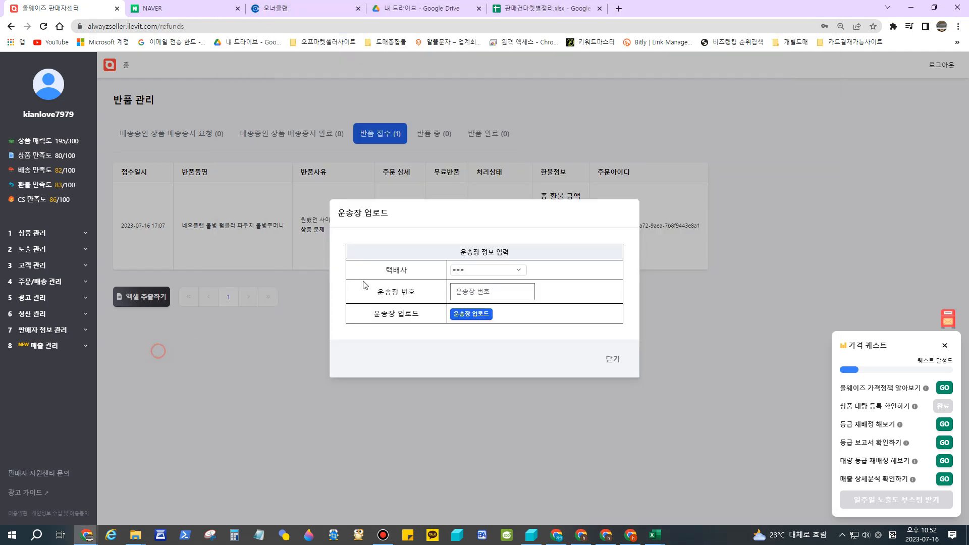
Set the return's 택배사 to 롯데택배, enter the copied tracking number as 운송장 번호, and upload the waybill.
{"action": "left_click", "coordinate": [477, 272]}
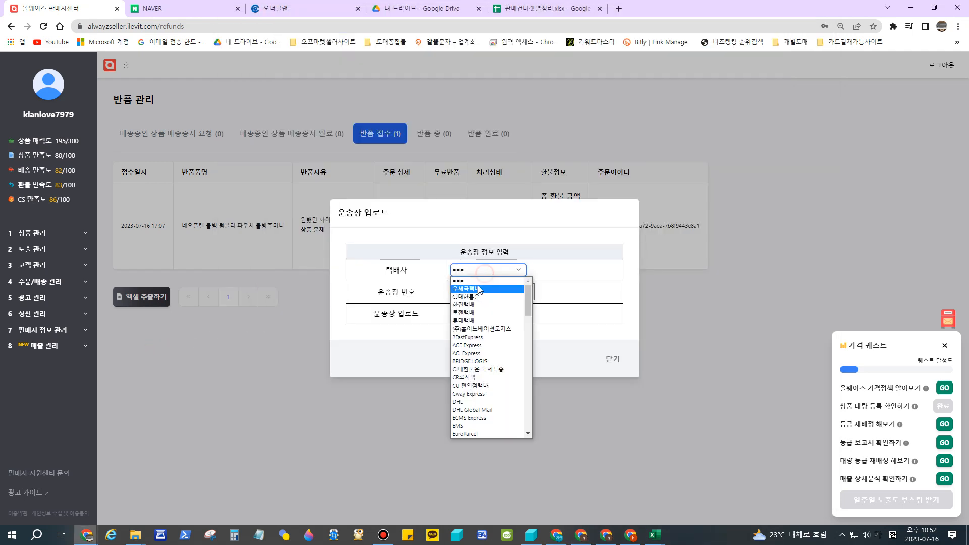
{"action": "left_click", "coordinate": [472, 321]}
{"action": "left_click", "coordinate": [470, 314]}
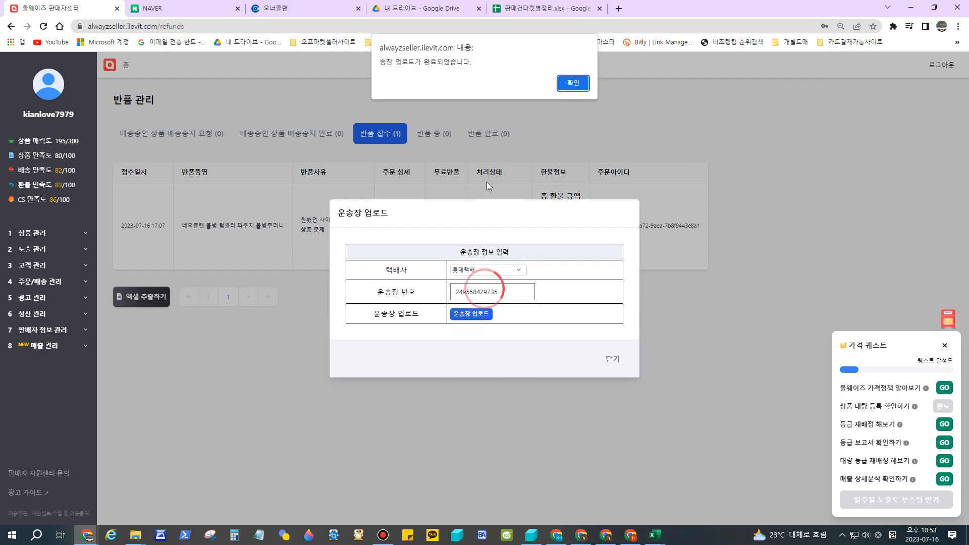
{"action": "left_click", "coordinate": [574, 83]}
{"action": "left_click", "coordinate": [612, 360]}
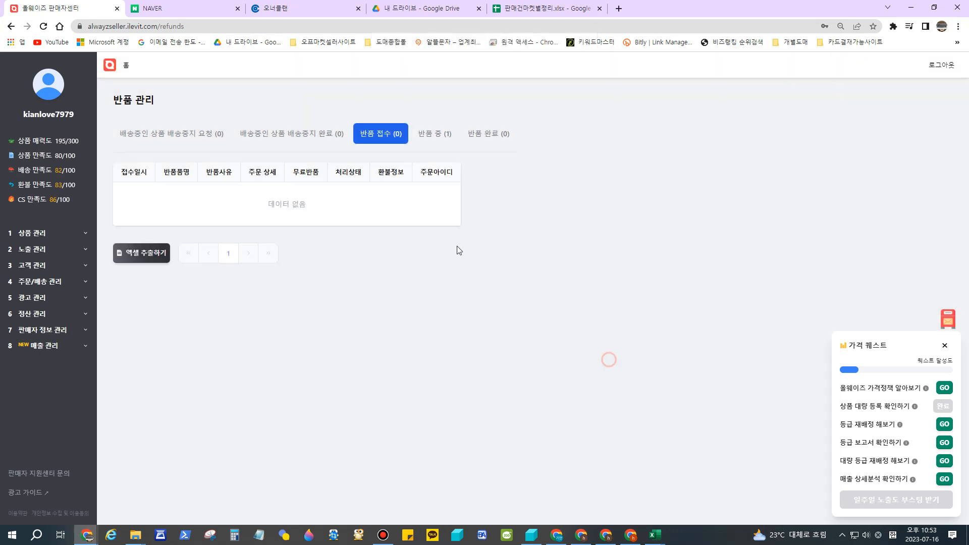
Open the 반품 중 list and apply 취소 승인 to the return being collected.
{"action": "left_click", "coordinate": [435, 134]}
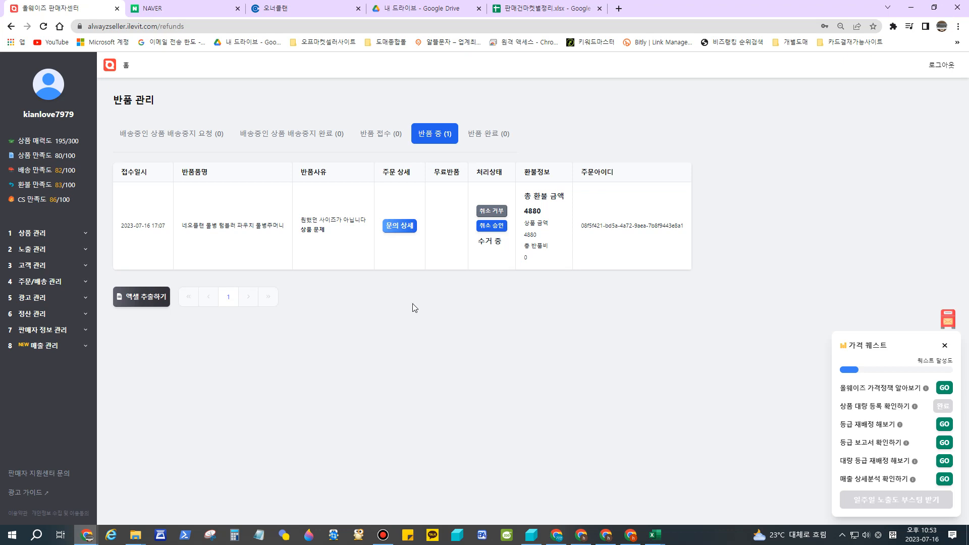
{"action": "left_click", "coordinate": [491, 226]}
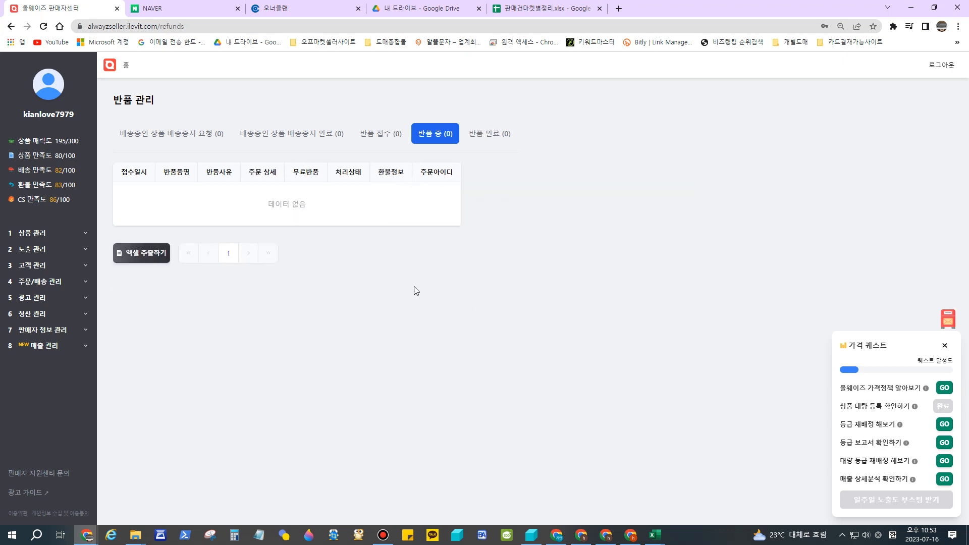
Open 주문조회 and review the 결제 완료 & 출고 대기, 배송중, 배송 완료 and 취소 order lists.
{"action": "left_click", "coordinate": [46, 283]}
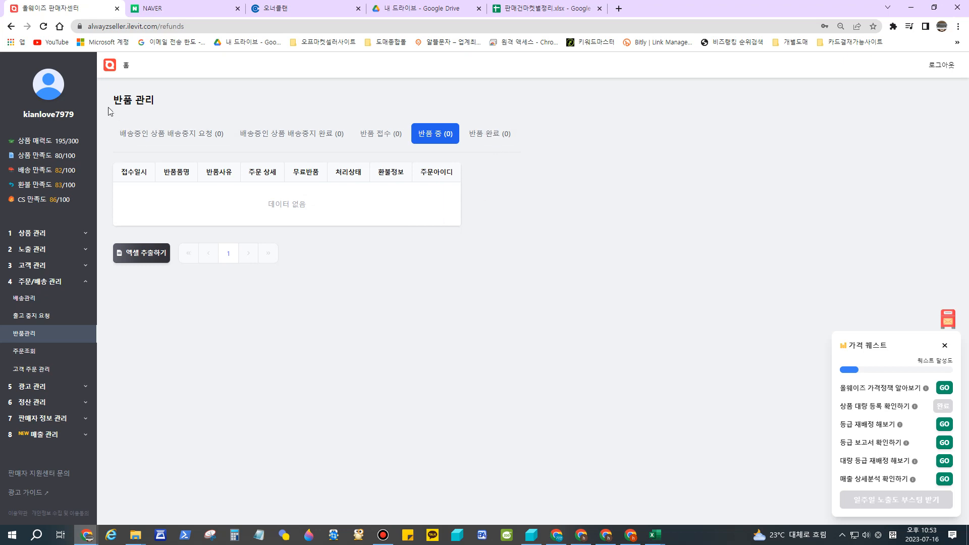
{"action": "left_click", "coordinate": [28, 351]}
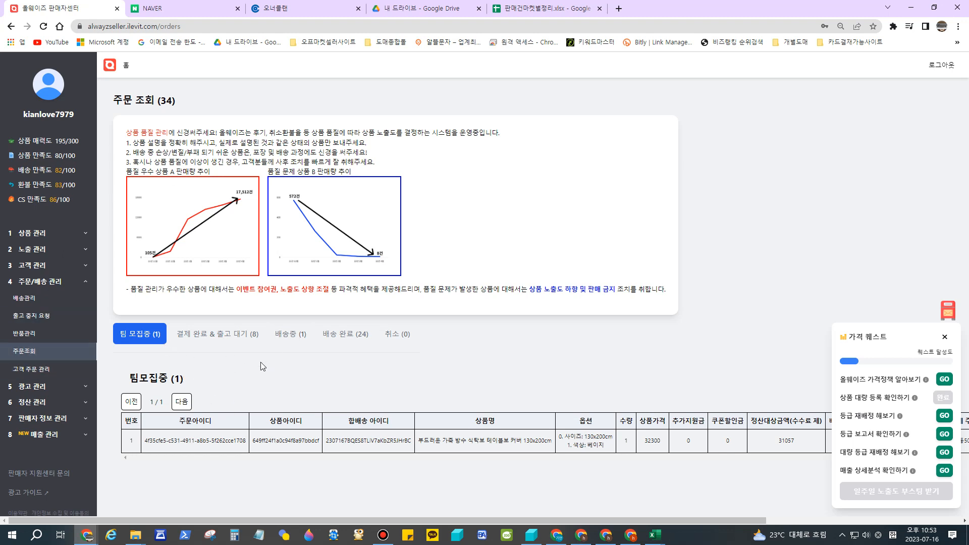
{"action": "left_click", "coordinate": [211, 333]}
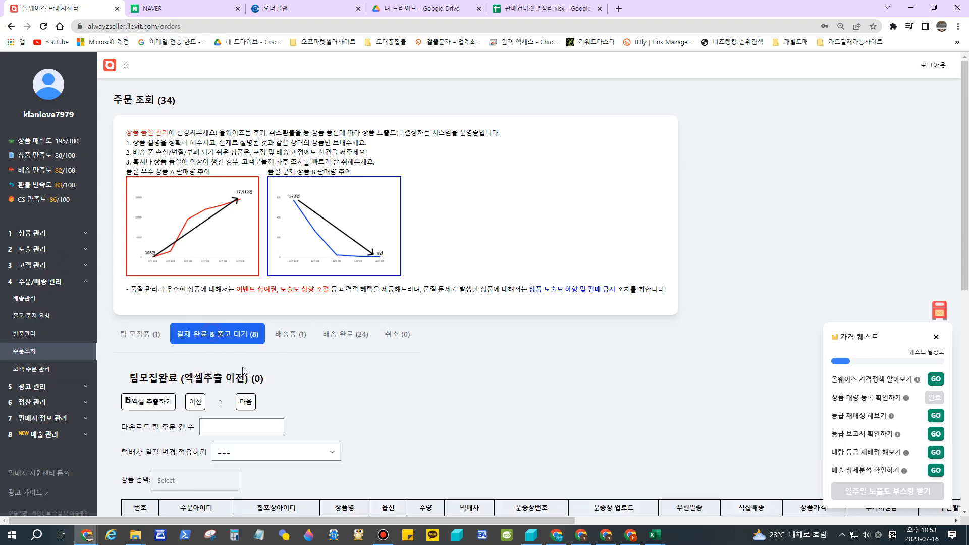
{"action": "scroll", "coordinate": [261, 382], "scroll_direction": "down", "scroll_amount": 7}
{"action": "scroll", "coordinate": [263, 382], "scroll_direction": "up", "scroll_amount": 3}
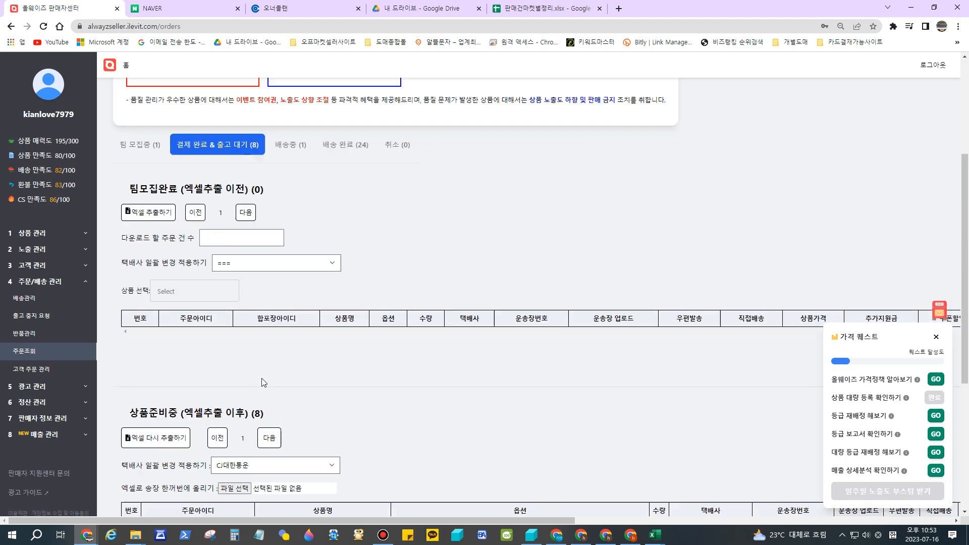
{"action": "scroll", "coordinate": [261, 383], "scroll_direction": "up", "scroll_amount": 4}
{"action": "left_click", "coordinate": [290, 333]}
{"action": "left_click", "coordinate": [345, 333]}
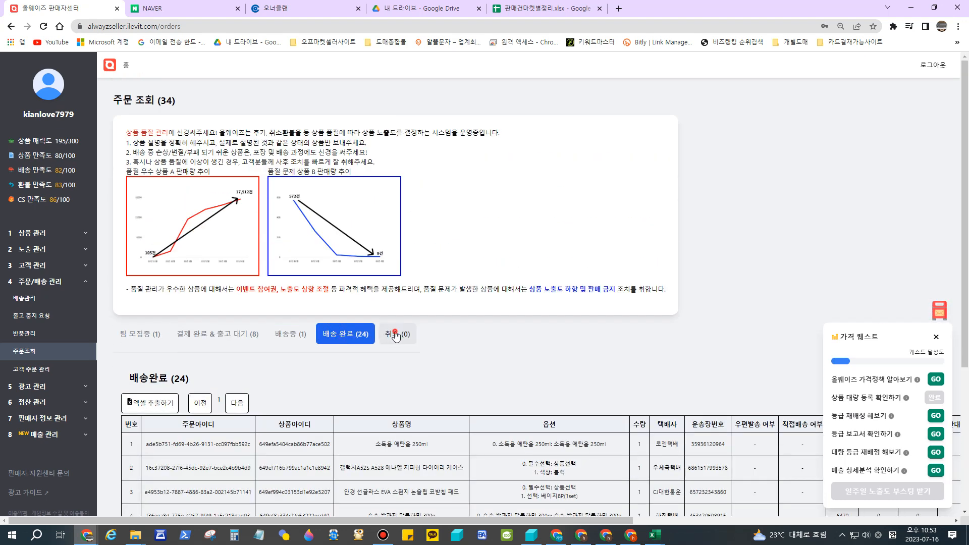
{"action": "left_click", "coordinate": [396, 334]}
{"action": "scroll", "coordinate": [201, 339], "scroll_direction": "down", "scroll_amount": 3}
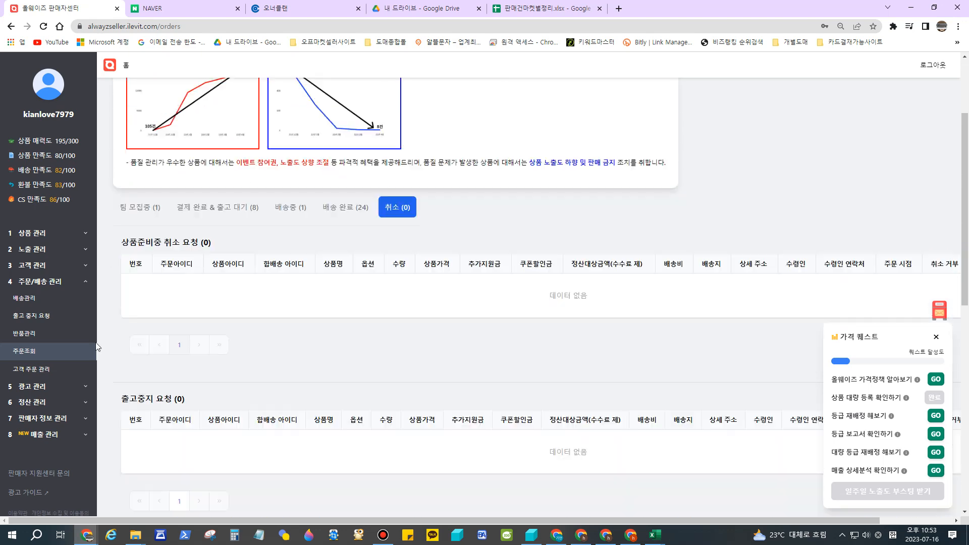
Open 고객 주문 관리, switch to Ownerclan, and copy the recipient's phone number from the dog bowl order's details.
{"action": "left_click", "coordinate": [45, 369]}
{"action": "left_click", "coordinate": [202, 163]}
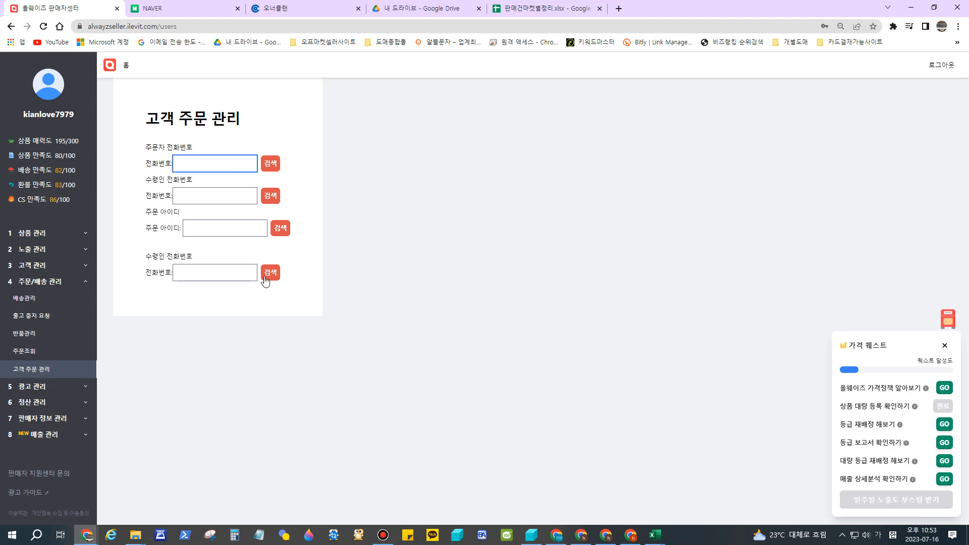
{"action": "left_click", "coordinate": [584, 538]}
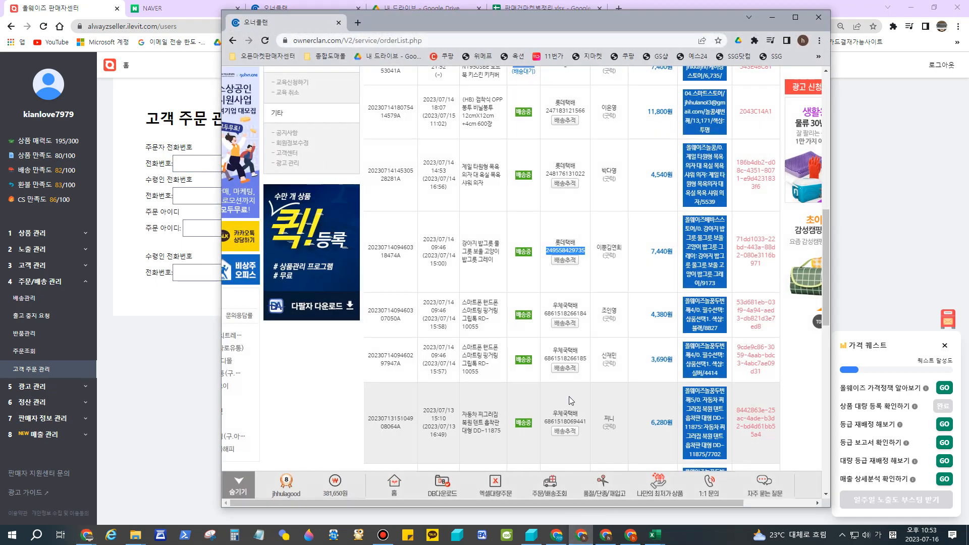
{"action": "left_click", "coordinate": [392, 250]}
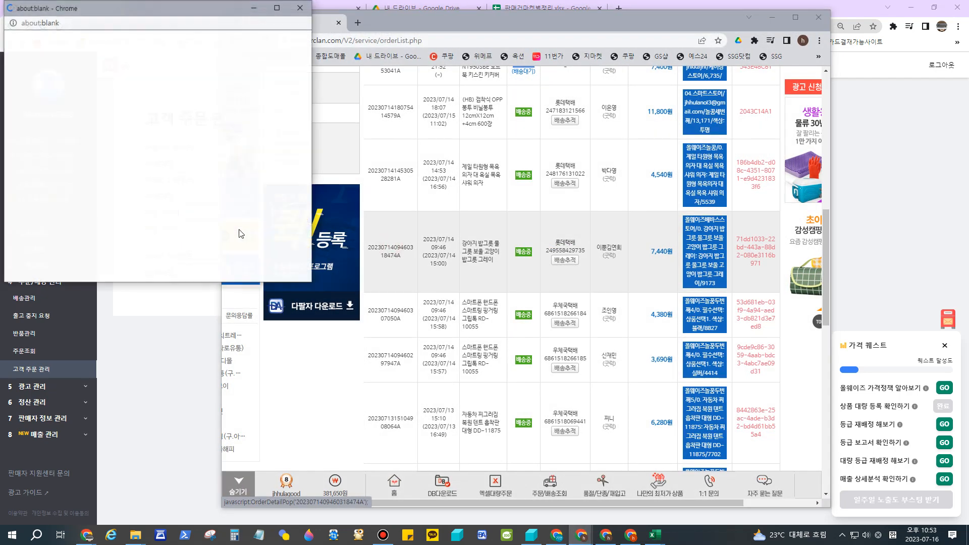
{"action": "scroll", "coordinate": [132, 332], "scroll_direction": "down", "scroll_amount": 2}
{"action": "double_click", "coordinate": [131, 333]}
{"action": "key", "text": "ctrl+c"}
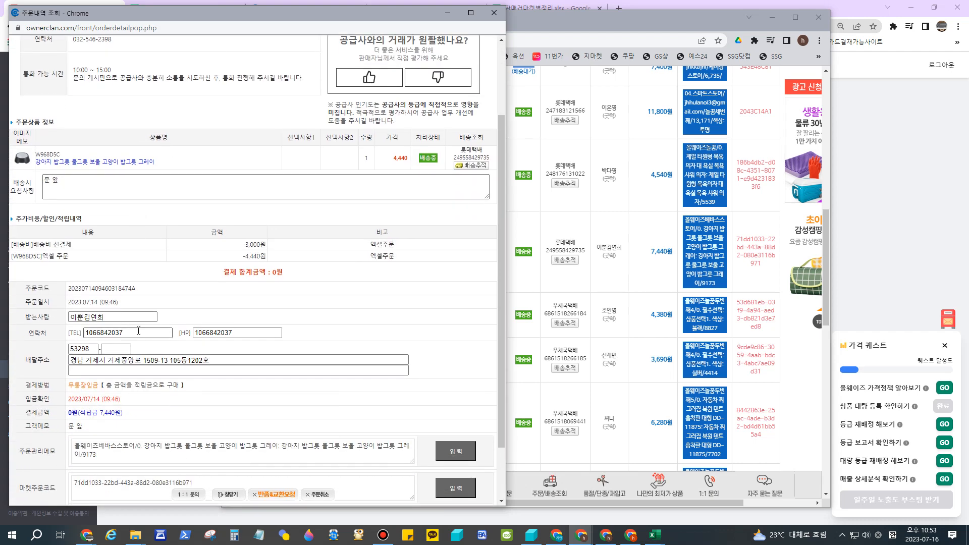
{"action": "left_click", "coordinate": [448, 14]}
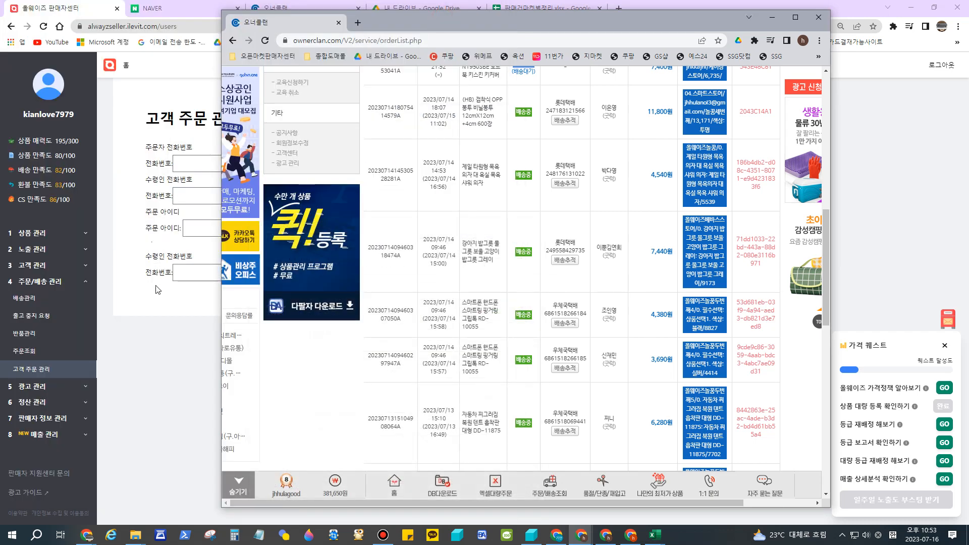
Search 고객 주문 관리 by 주문자 전화번호 using the copied phone number with a leading 0 added.
{"action": "left_click_drag", "start_coordinate": [154, 284], "coordinate": [158, 278]}
{"action": "left_click", "coordinate": [220, 161]}
{"action": "key", "text": "ctrl+v"}
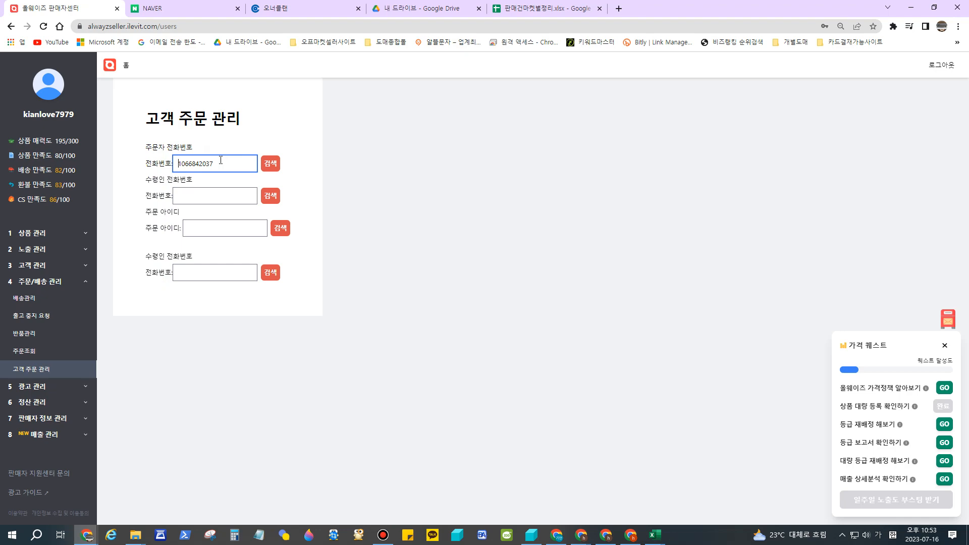
{"action": "key", "text": "Home"}
{"action": "type", "text": "0"}
{"action": "left_click", "coordinate": [264, 158]}
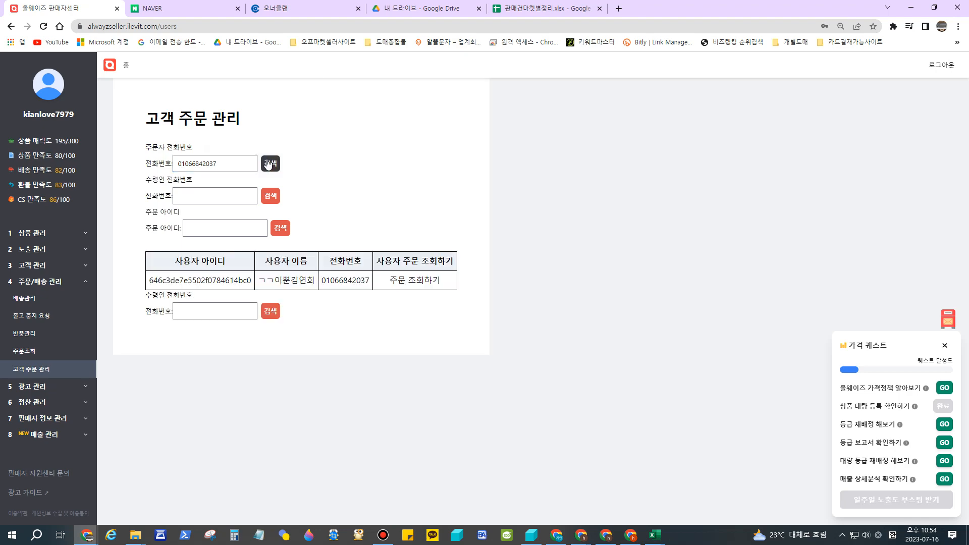
Run 주문 조회하기 for the customer and review every order status section, including delivery, returns and cancellations.
{"action": "left_click", "coordinate": [427, 285]}
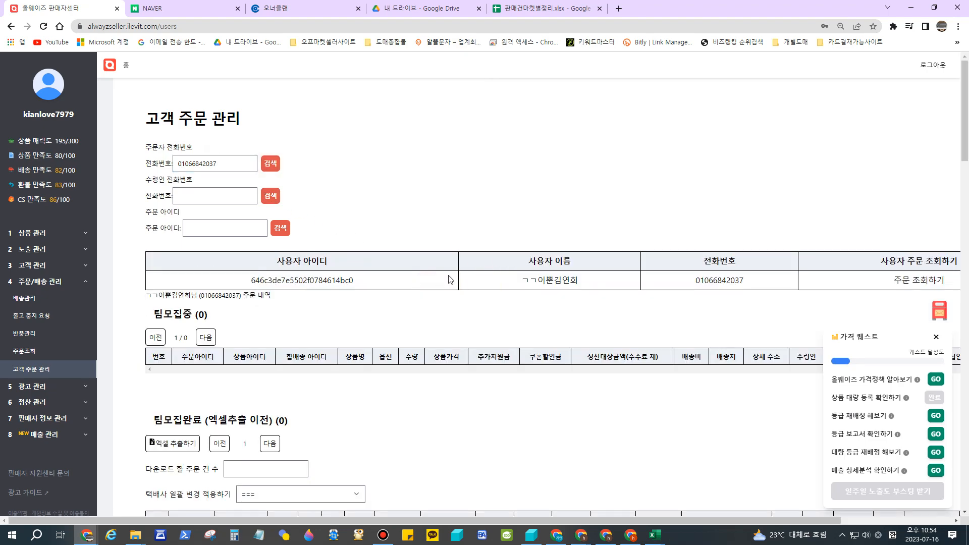
{"action": "scroll", "coordinate": [531, 266], "scroll_direction": "down", "scroll_amount": 15}
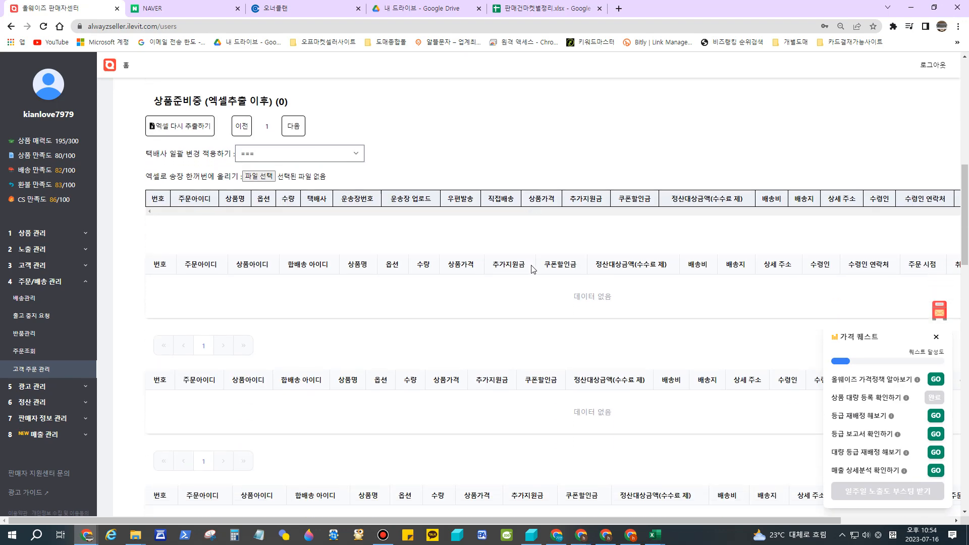
{"action": "scroll", "coordinate": [531, 269], "scroll_direction": "down", "scroll_amount": 20}
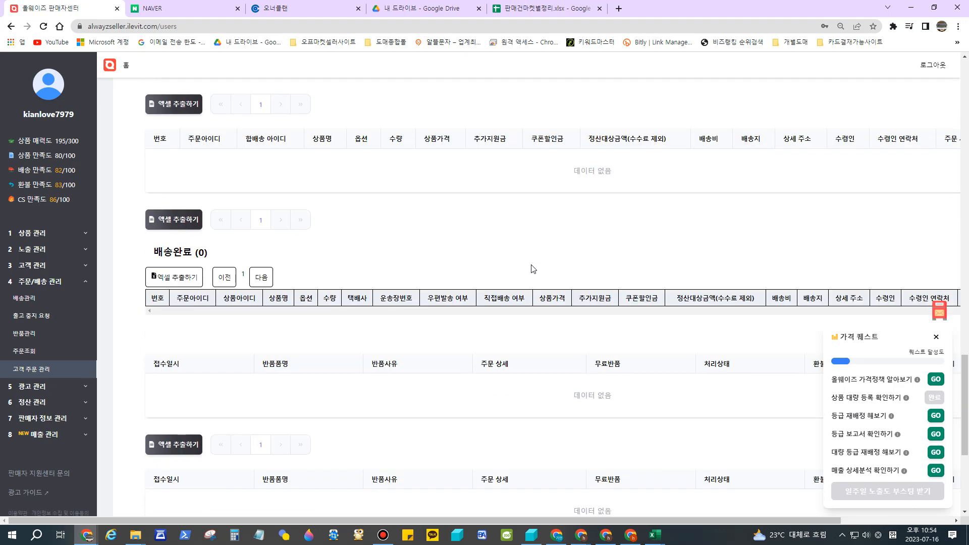
{"action": "scroll", "coordinate": [531, 268], "scroll_direction": "down", "scroll_amount": 1}
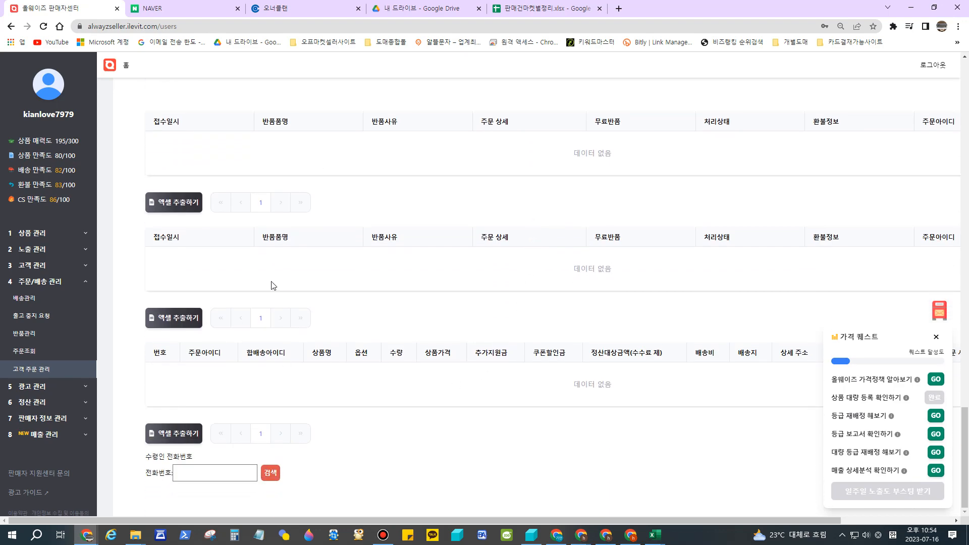
{"action": "scroll", "coordinate": [272, 285], "scroll_direction": "up", "scroll_amount": 20}
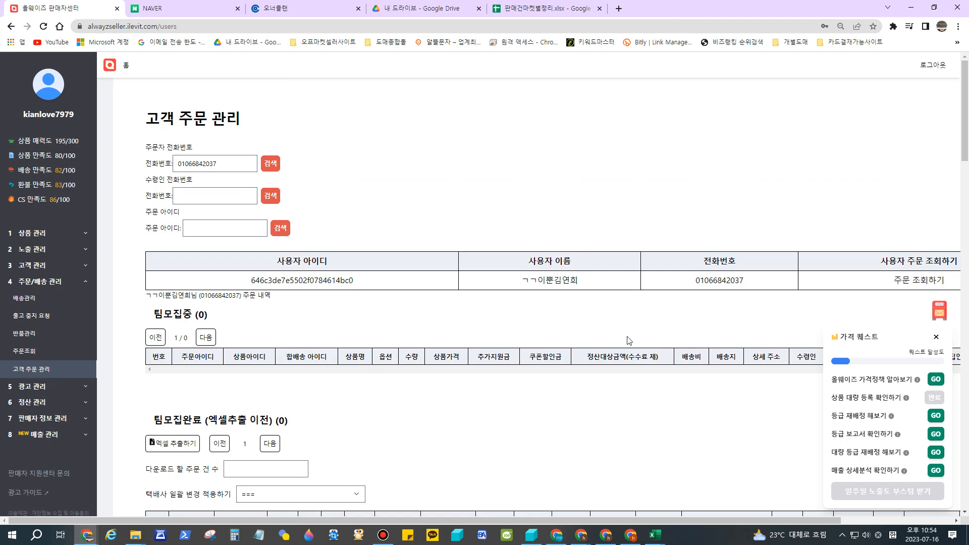
{"action": "scroll", "coordinate": [567, 325], "scroll_direction": "down", "scroll_amount": 15}
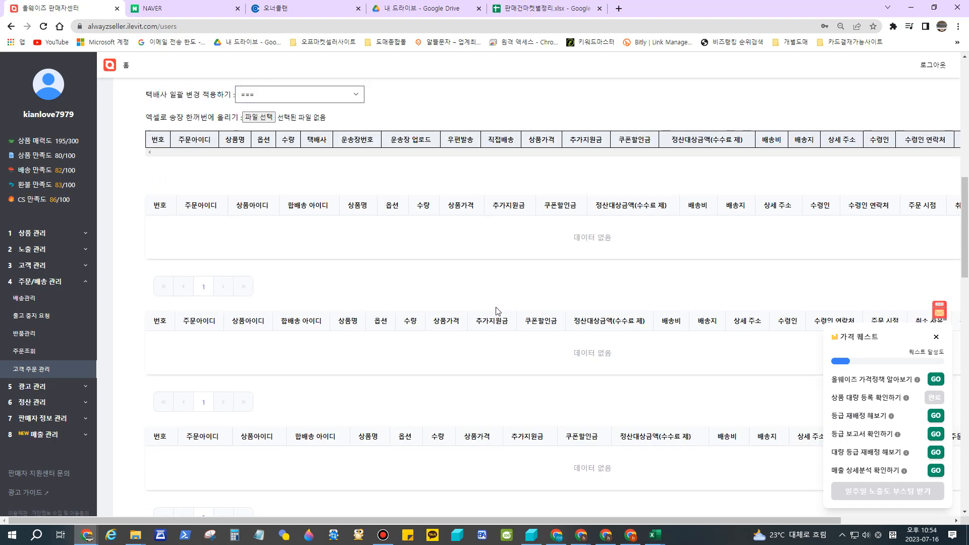
{"action": "scroll", "coordinate": [309, 360], "scroll_direction": "up", "scroll_amount": 15}
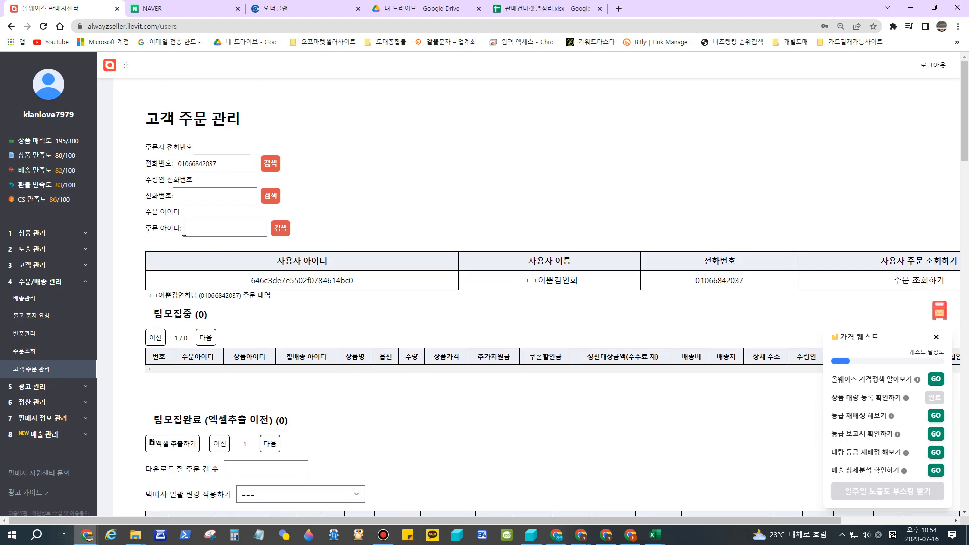
{"action": "left_click", "coordinate": [184, 230]}
View the 광고 크레딧 관리, 광고 성과 분석 and 크레딧 티켓 등록 pages under 광고 관리.
{"action": "left_click", "coordinate": [35, 386]}
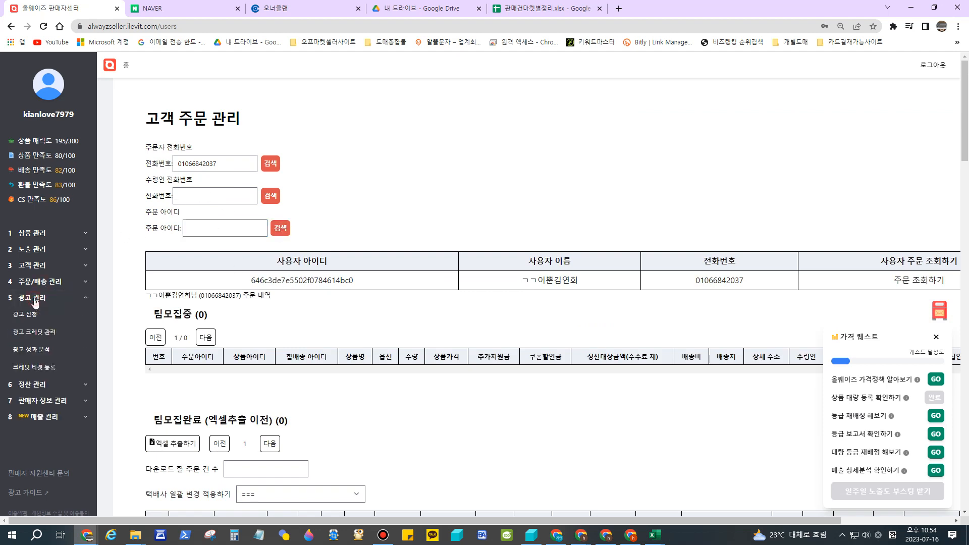
{"action": "left_click", "coordinate": [38, 334]}
{"action": "left_click", "coordinate": [42, 354]}
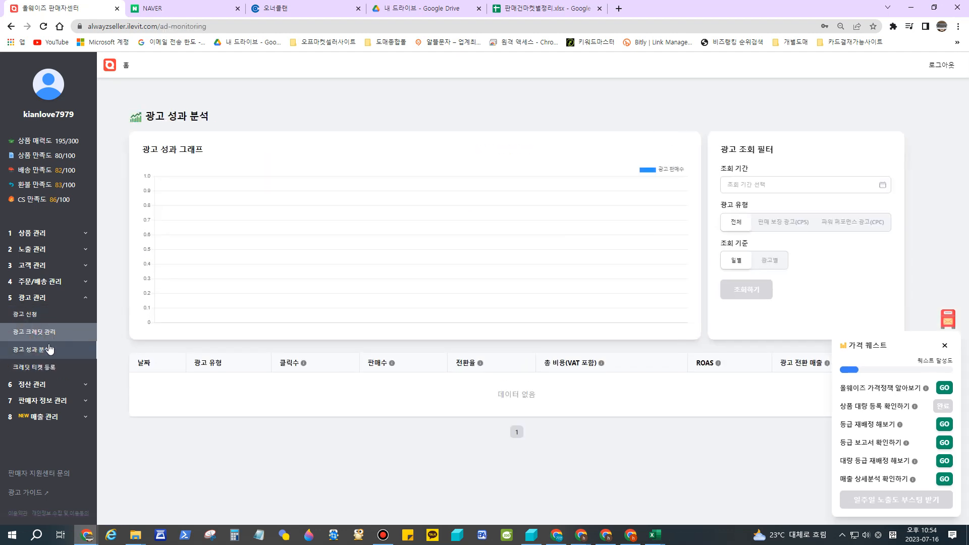
{"action": "left_click", "coordinate": [36, 367]}
Open the 정산현황 page under 정산 관리 to check the expected settlement amount and its orders.
{"action": "left_click", "coordinate": [38, 299]}
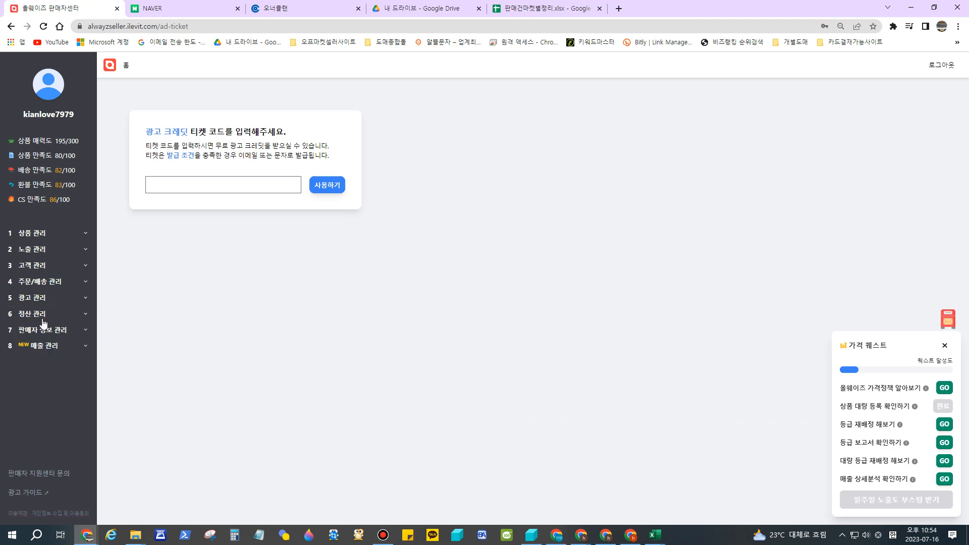
{"action": "left_click", "coordinate": [34, 315]}
{"action": "left_click", "coordinate": [28, 330]}
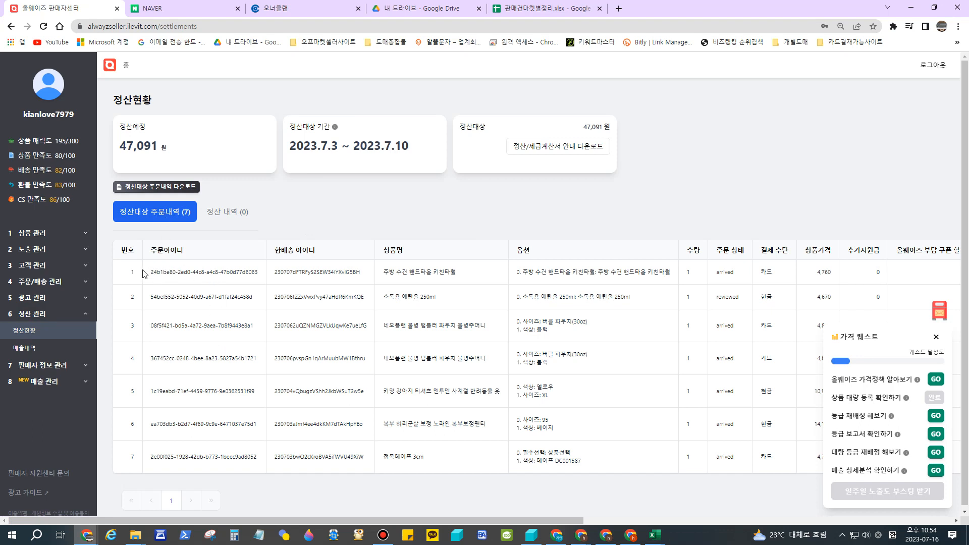
Examine the settlement target period and the listed orders under 정산대상 주문내역 on the 정산현황 page.
{"action": "left_click_drag", "start_coordinate": [144, 274], "coordinate": [266, 469]}
{"action": "left_click", "coordinate": [392, 190]}
{"action": "left_click_drag", "start_coordinate": [394, 192], "coordinate": [388, 185]}
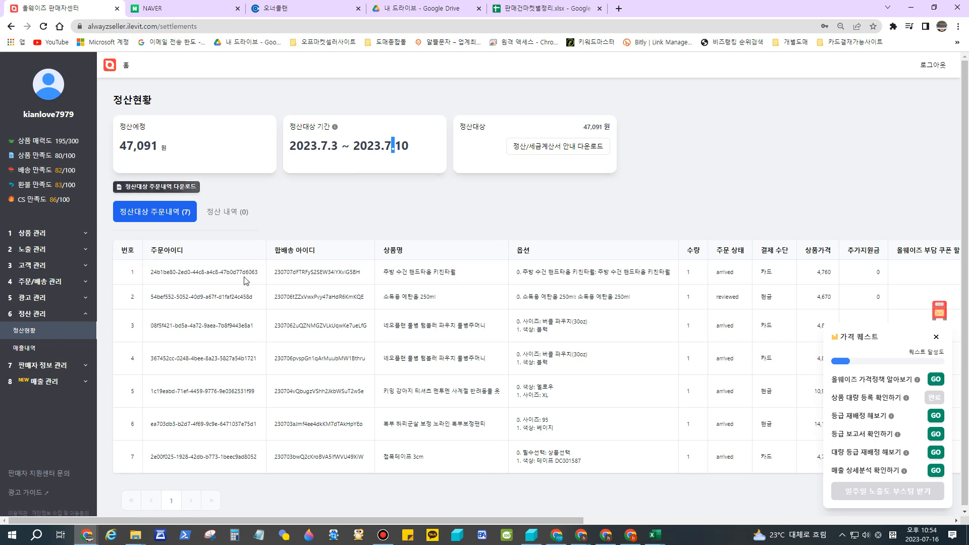
{"action": "left_click_drag", "start_coordinate": [336, 284], "coordinate": [490, 446]}
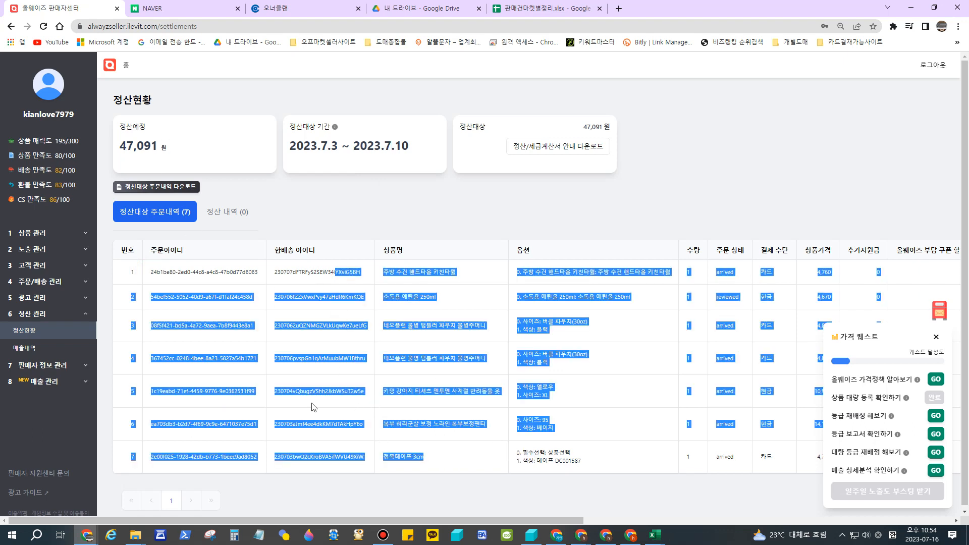
{"action": "left_click", "coordinate": [334, 206]}
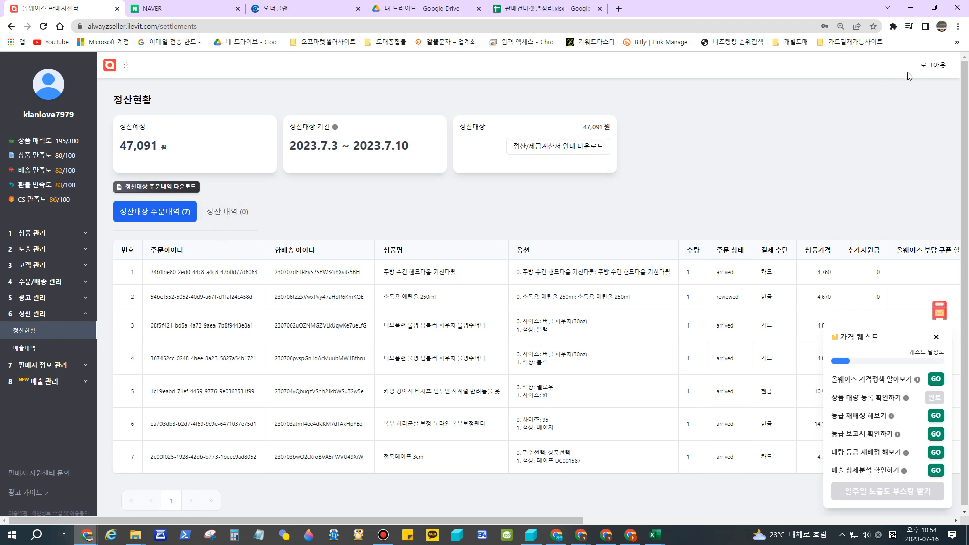
Log out and sign in to another store account with its saved seller ID and password.
{"action": "left_click", "coordinate": [937, 65]}
{"action": "left_click", "coordinate": [507, 278]}
{"action": "scroll", "coordinate": [615, 361], "scroll_direction": "down", "scroll_amount": 5}
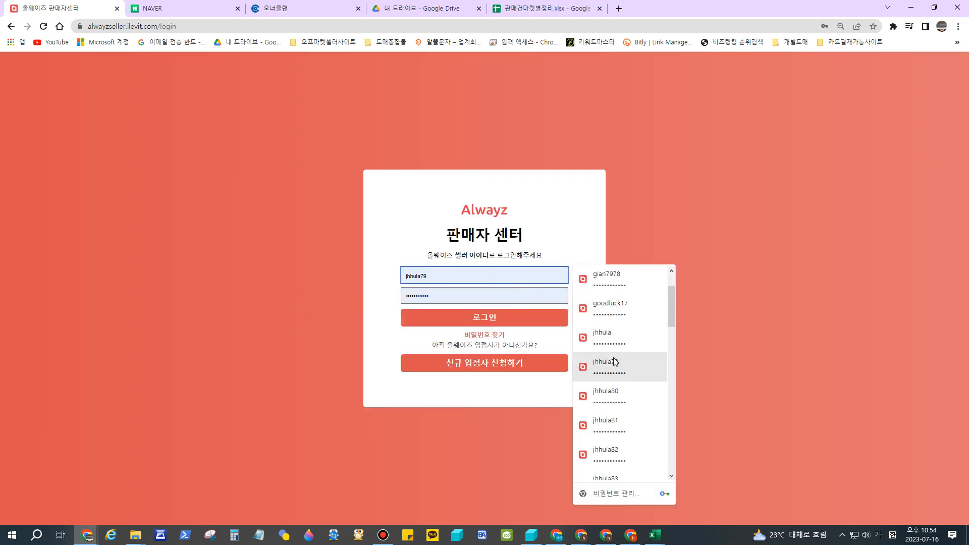
{"action": "left_click", "coordinate": [612, 399]}
{"action": "left_click", "coordinate": [496, 318]}
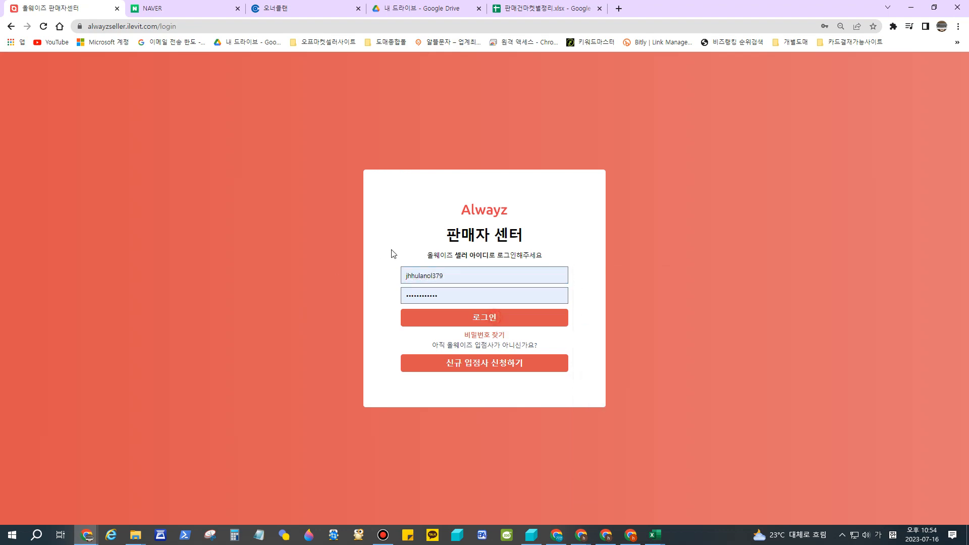
{"action": "left_click", "coordinate": [527, 326]}
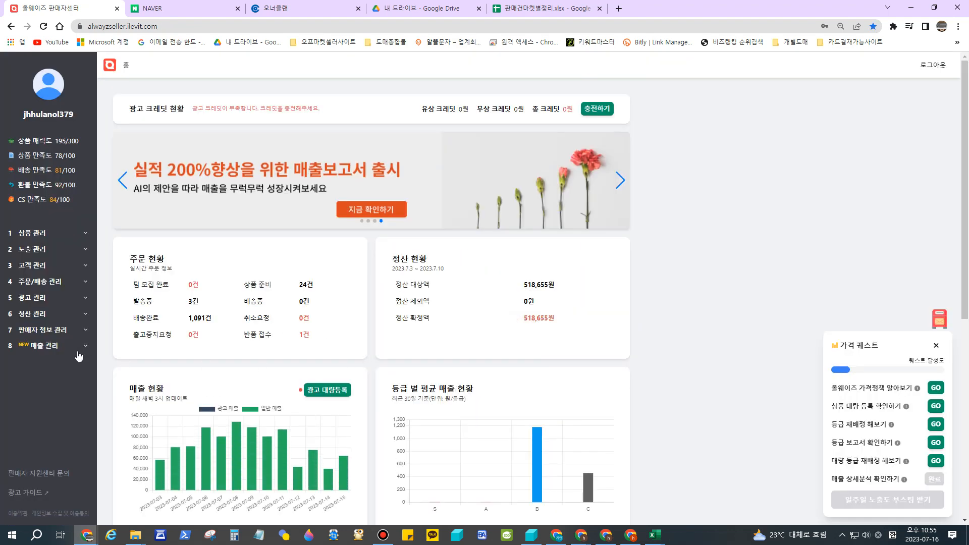
Open this account's 정산현황 page under 정산 관리 and look through its 정산대상 주문내역 orders.
{"action": "left_click", "coordinate": [40, 316]}
{"action": "left_click", "coordinate": [30, 330]}
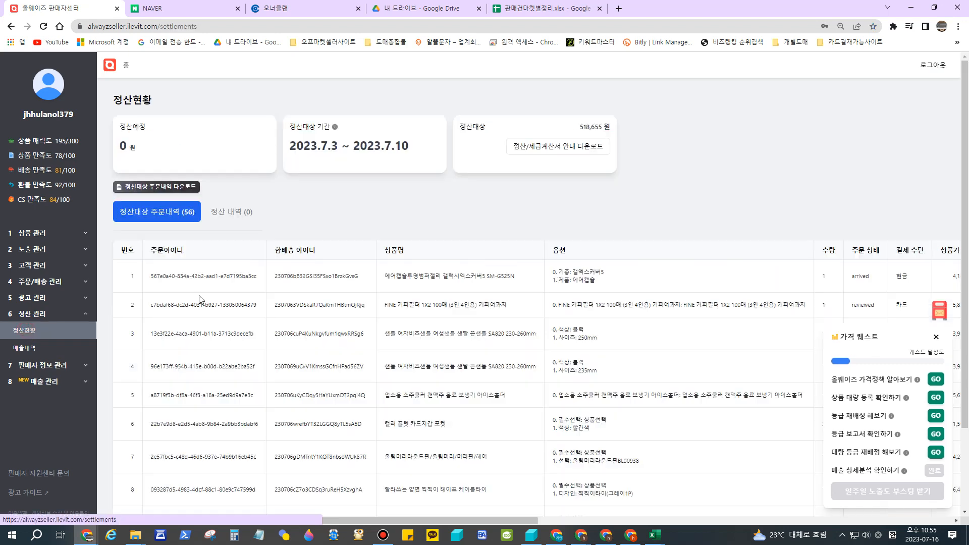
{"action": "scroll", "coordinate": [240, 277], "scroll_direction": "down", "scroll_amount": 3}
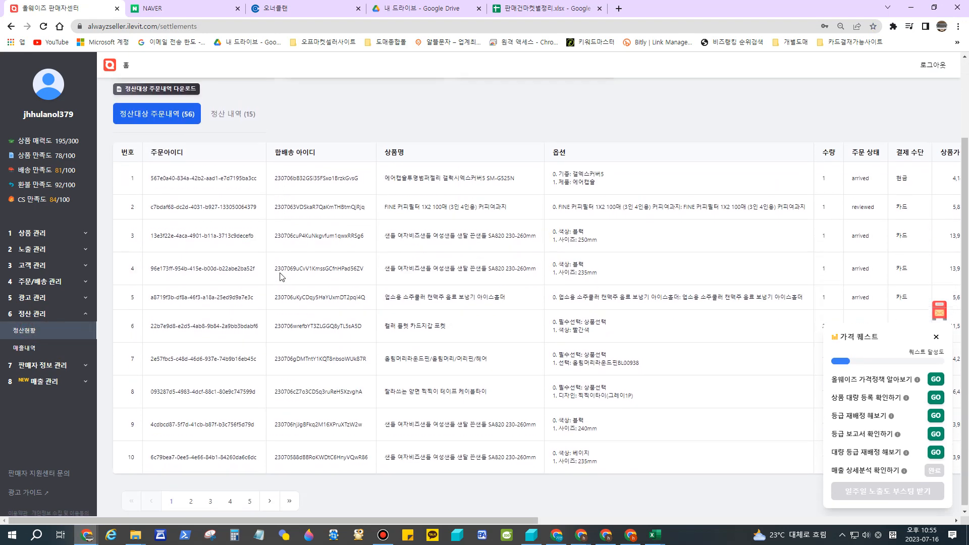
{"action": "scroll", "coordinate": [295, 348], "scroll_direction": "down", "scroll_amount": 2}
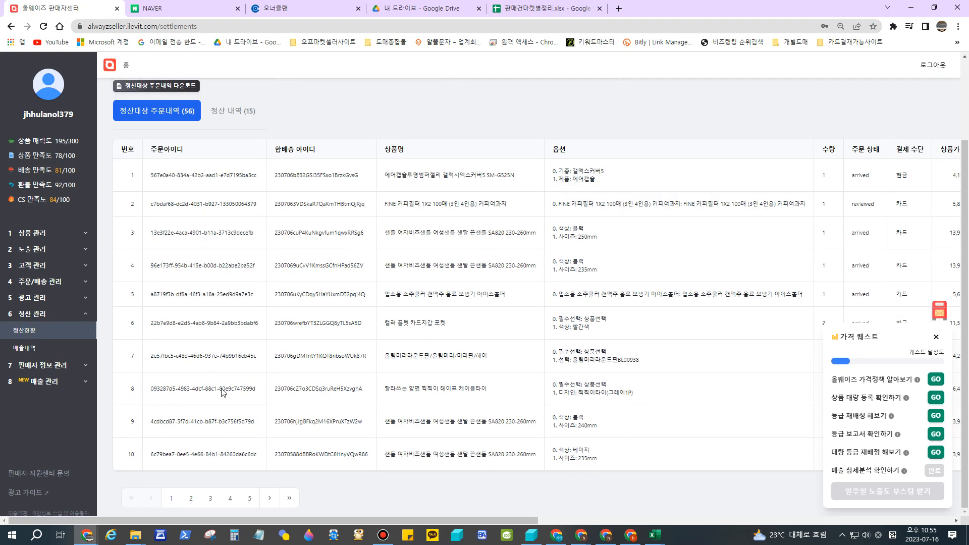
Review the 정산 내역 history, including its dates, amounts, fees and download options, collapsing the 가격 퀘스트 popup.
{"action": "scroll", "coordinate": [224, 393], "scroll_direction": "up", "scroll_amount": 2}
{"action": "left_click", "coordinate": [233, 215]}
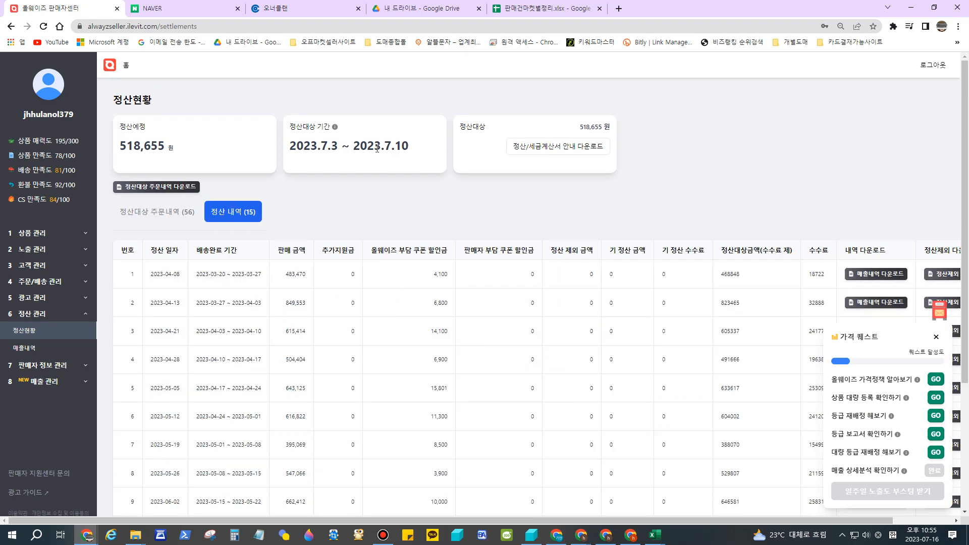
{"action": "scroll", "coordinate": [555, 282], "scroll_direction": "down", "scroll_amount": 4}
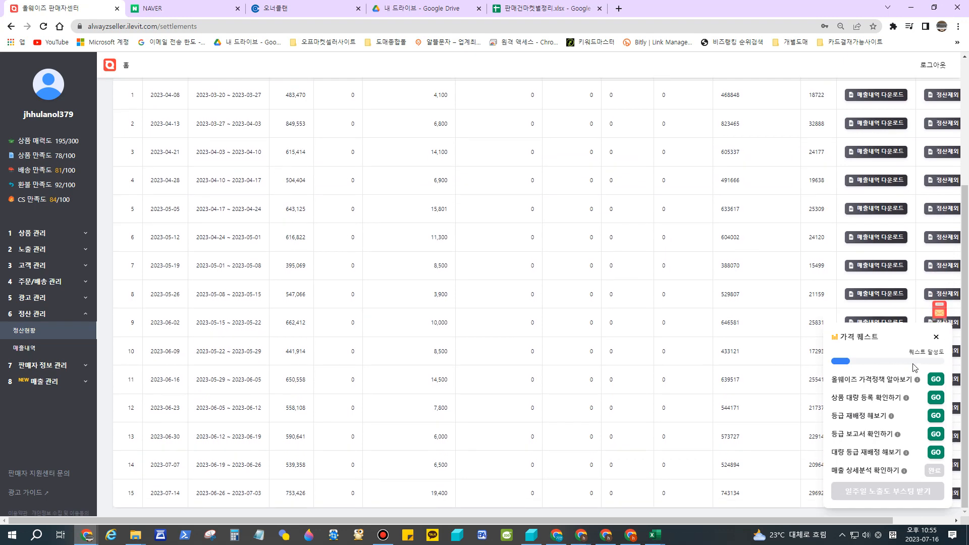
{"action": "left_click", "coordinate": [936, 337]}
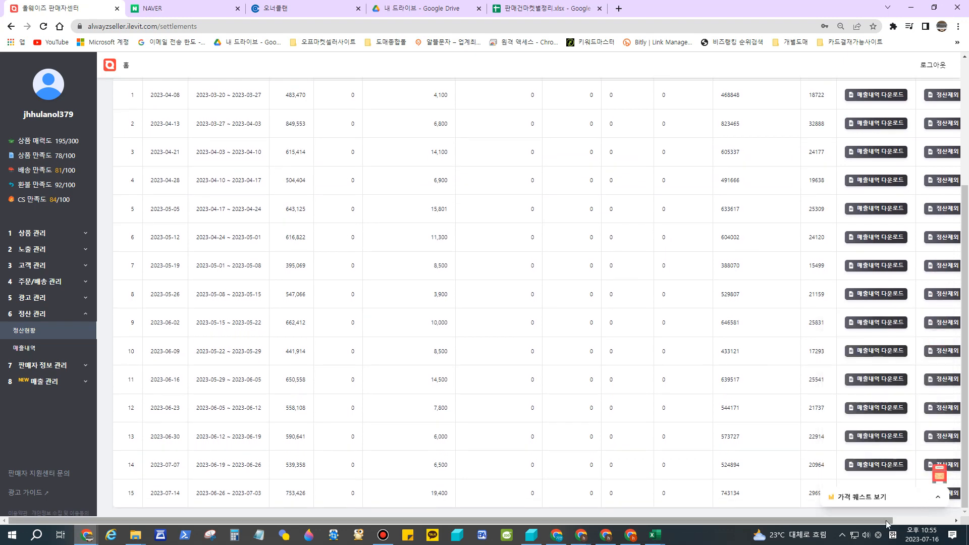
{"action": "scroll", "coordinate": [885, 521], "scroll_direction": "right", "scroll_amount": 2}
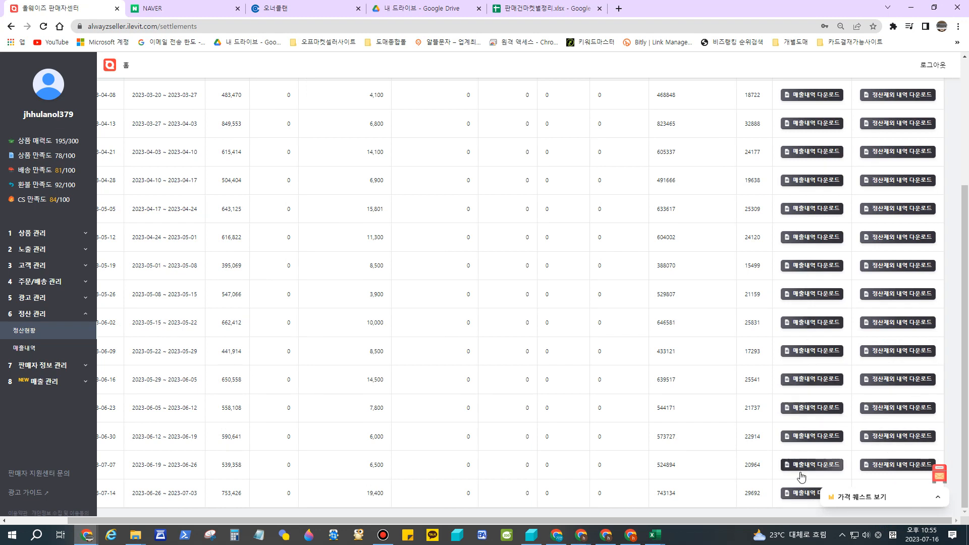
{"action": "scroll", "coordinate": [797, 457], "scroll_direction": "up", "scroll_amount": 4}
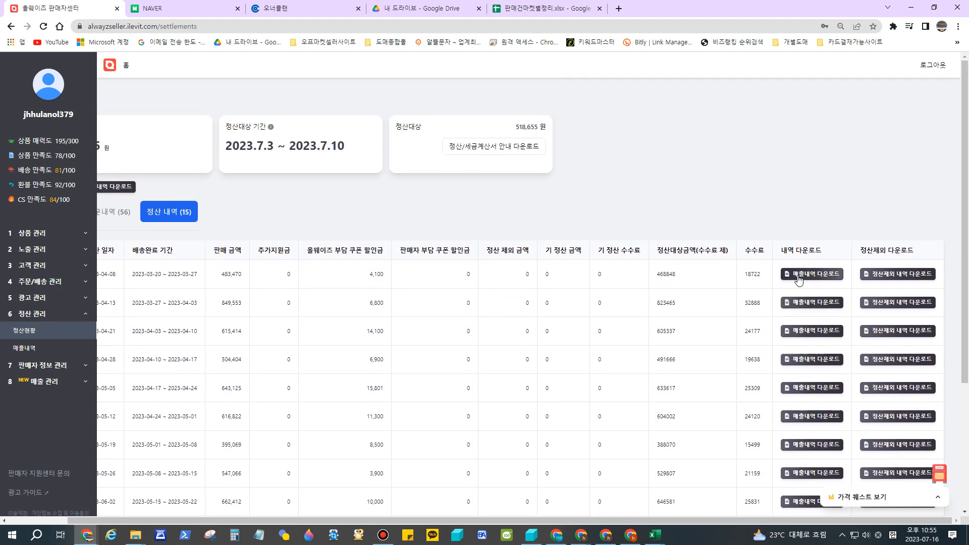
{"action": "scroll", "coordinate": [582, 445], "scroll_direction": "down", "scroll_amount": 3}
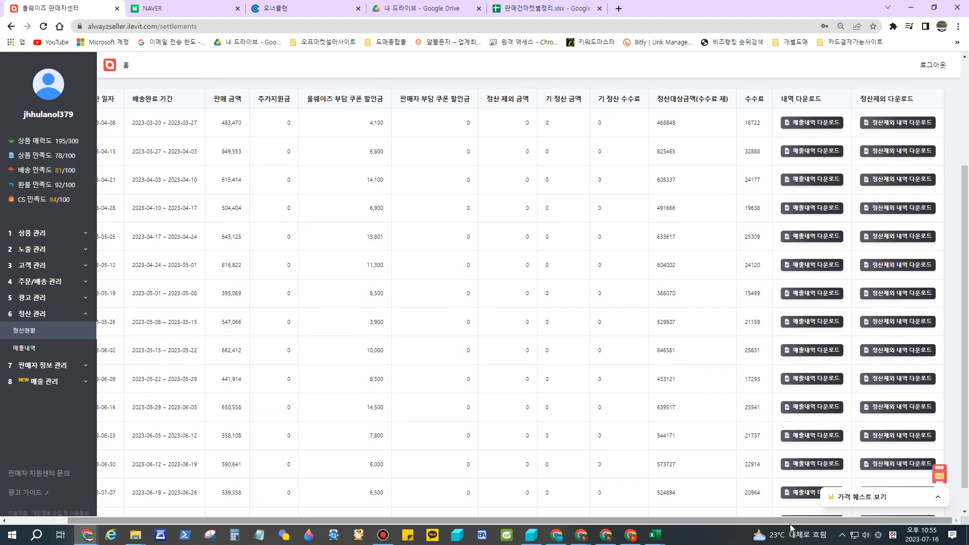
{"action": "left_click_drag", "start_coordinate": [783, 519], "coordinate": [504, 509]}
{"action": "scroll", "coordinate": [297, 424], "scroll_direction": "up", "scroll_amount": 3}
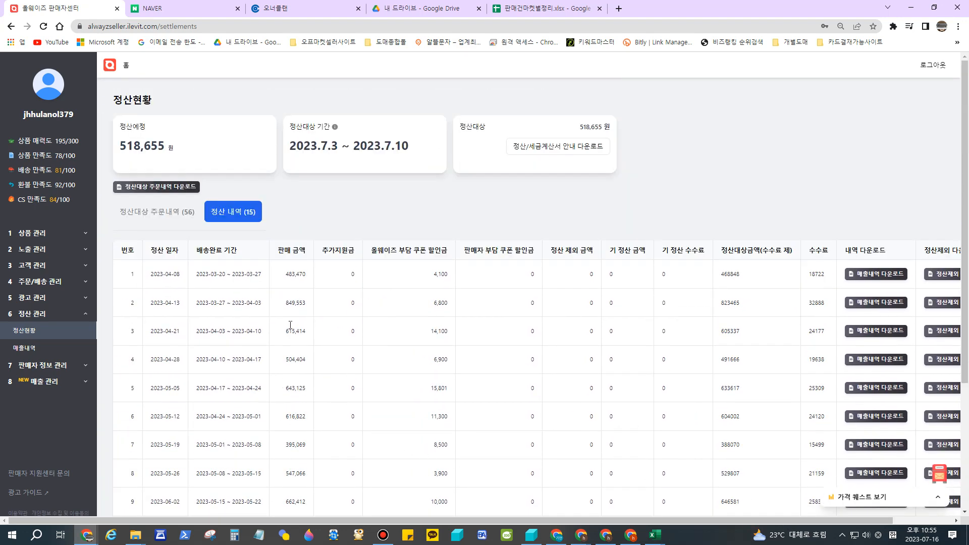
{"action": "scroll", "coordinate": [310, 227], "scroll_direction": "down", "scroll_amount": 3}
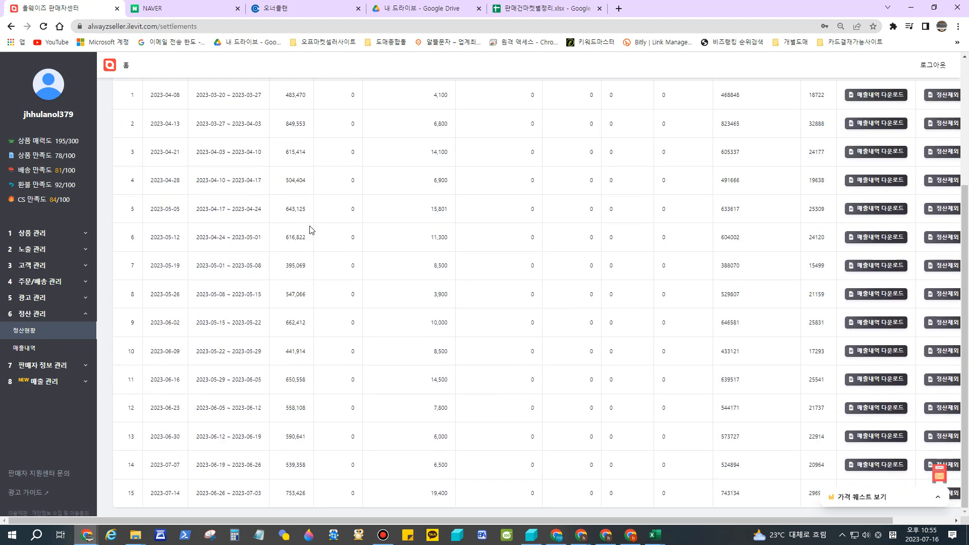
{"action": "scroll", "coordinate": [310, 227], "scroll_direction": "up", "scroll_amount": 3}
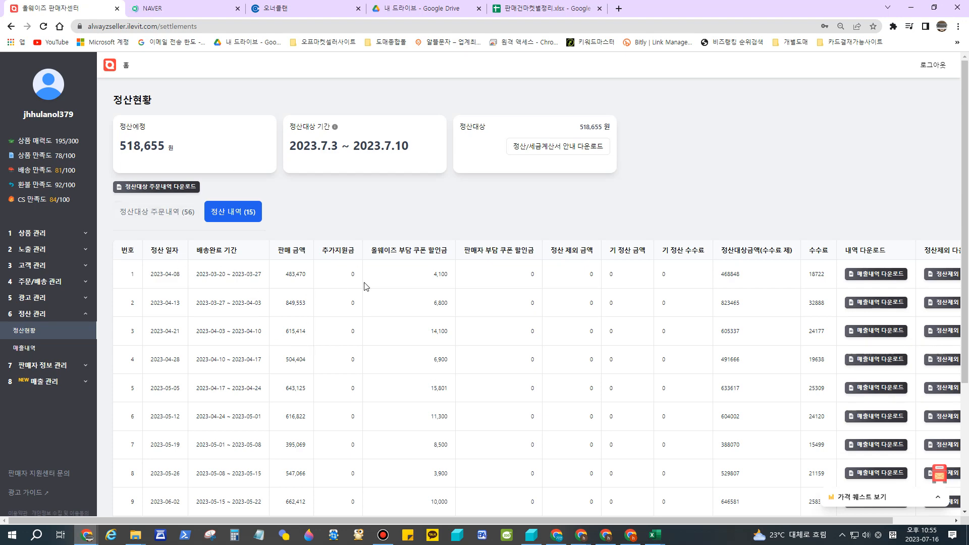
Finish looking over the settlement history and open the 매출내역 page under 정산 관리.
{"action": "scroll", "coordinate": [461, 345], "scroll_direction": "down", "scroll_amount": 3}
{"action": "scroll", "coordinate": [451, 367], "scroll_direction": "up", "scroll_amount": 3}
{"action": "left_click", "coordinate": [29, 347]}
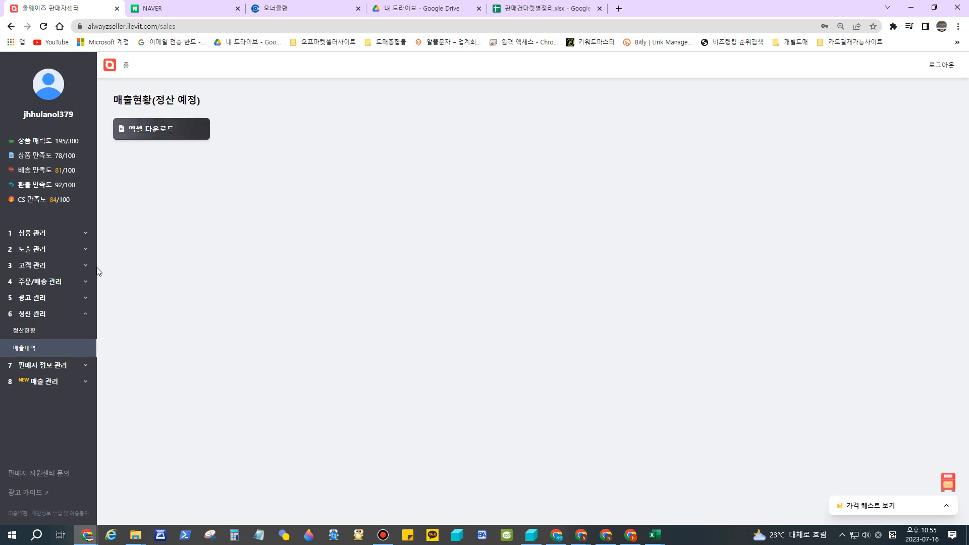
Open the 판매자 등급 page under 판매자 정보 관리 and examine the 등급 올리기, 굿 서비스 and 등급 산정 기준 안내 sections.
{"action": "left_click", "coordinate": [47, 316]}
{"action": "left_click", "coordinate": [48, 331]}
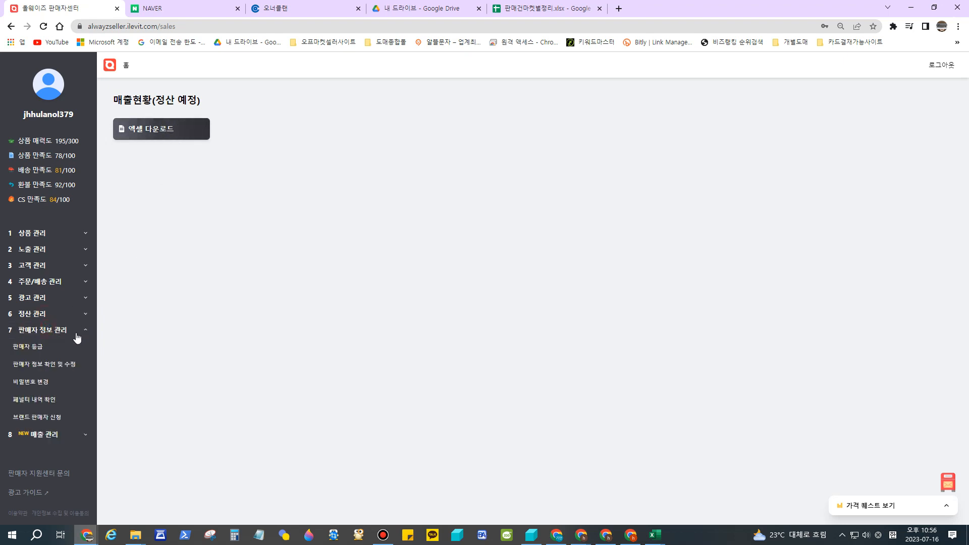
{"action": "left_click", "coordinate": [31, 347]}
{"action": "scroll", "coordinate": [230, 292], "scroll_direction": "down", "scroll_amount": 1}
{"action": "scroll", "coordinate": [229, 292], "scroll_direction": "down", "scroll_amount": 10}
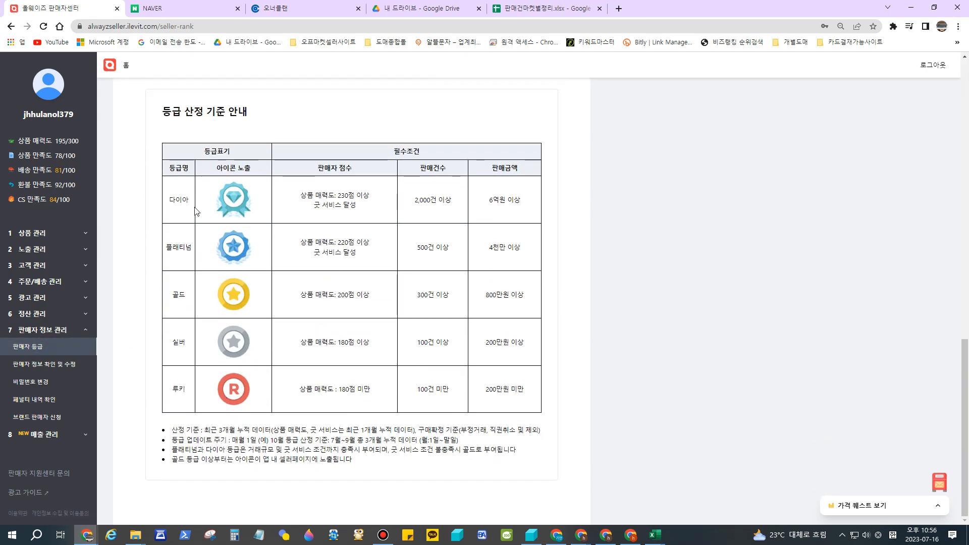
{"action": "scroll", "coordinate": [260, 400], "scroll_direction": "up", "scroll_amount": 4}
{"action": "scroll", "coordinate": [251, 365], "scroll_direction": "down", "scroll_amount": 3}
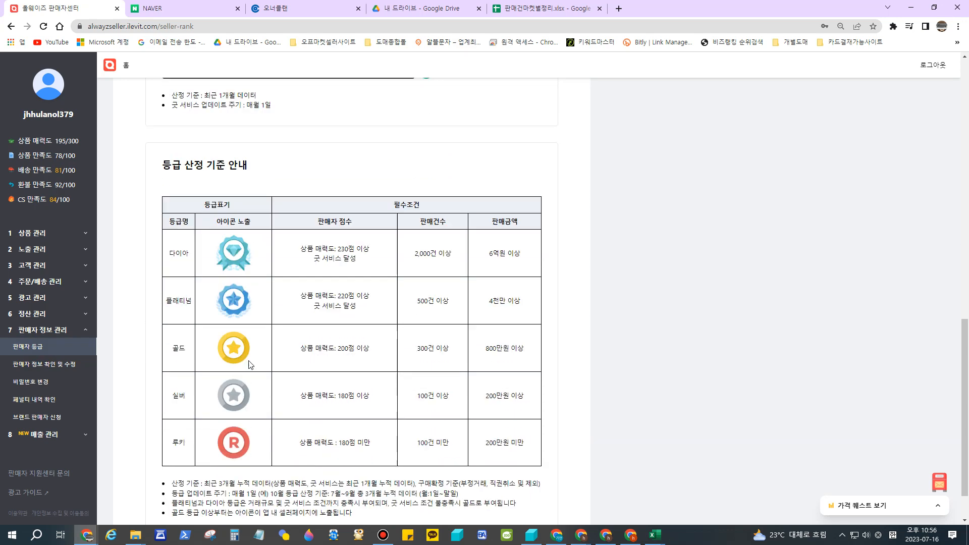
{"action": "scroll", "coordinate": [250, 364], "scroll_direction": "up", "scroll_amount": 7}
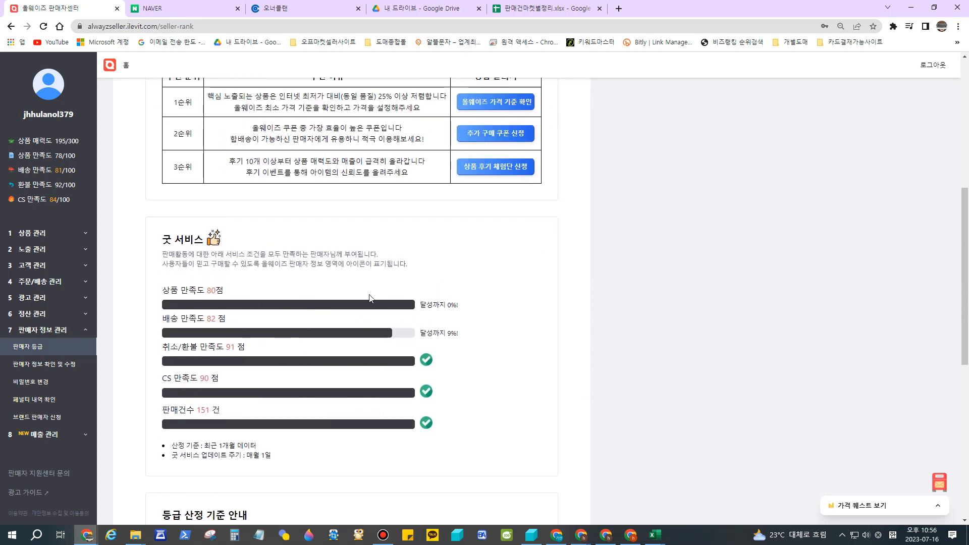
{"action": "scroll", "coordinate": [369, 298], "scroll_direction": "up", "scroll_amount": 7}
{"action": "scroll", "coordinate": [335, 297], "scroll_direction": "down", "scroll_amount": 5}
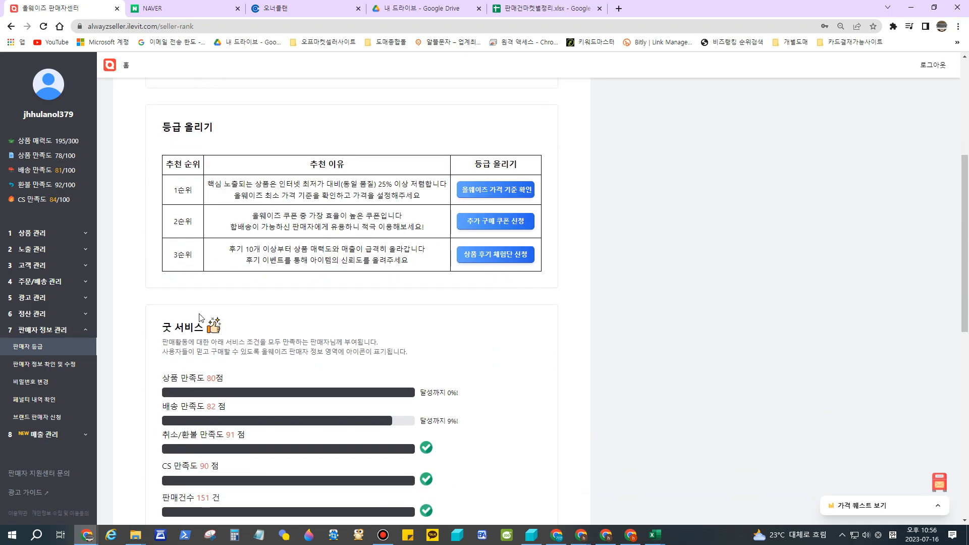
{"action": "scroll", "coordinate": [200, 317], "scroll_direction": "down", "scroll_amount": 12}
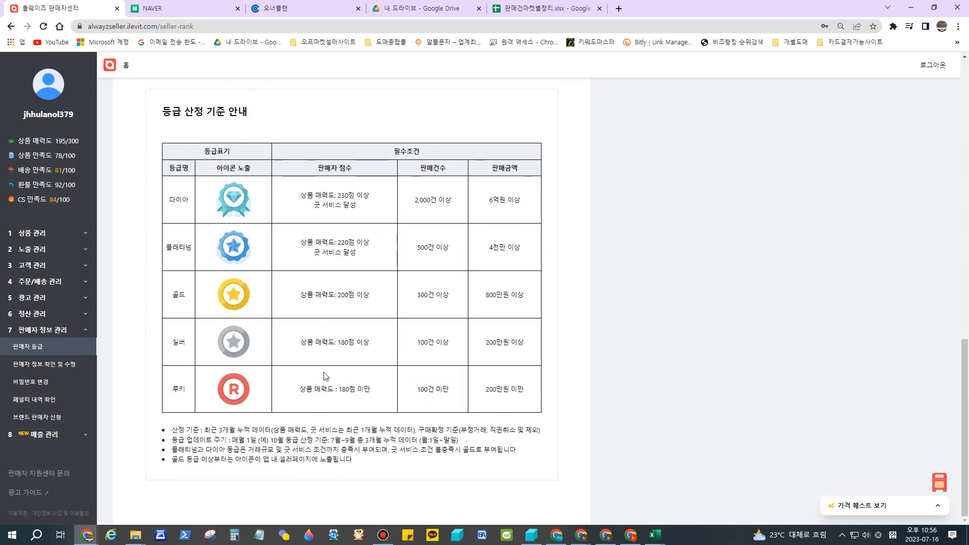
View the 판매자 정보 확인 및 수정 and 비밀번호 변경 pages under 판매자 정보 관리.
{"action": "left_click", "coordinate": [53, 365]}
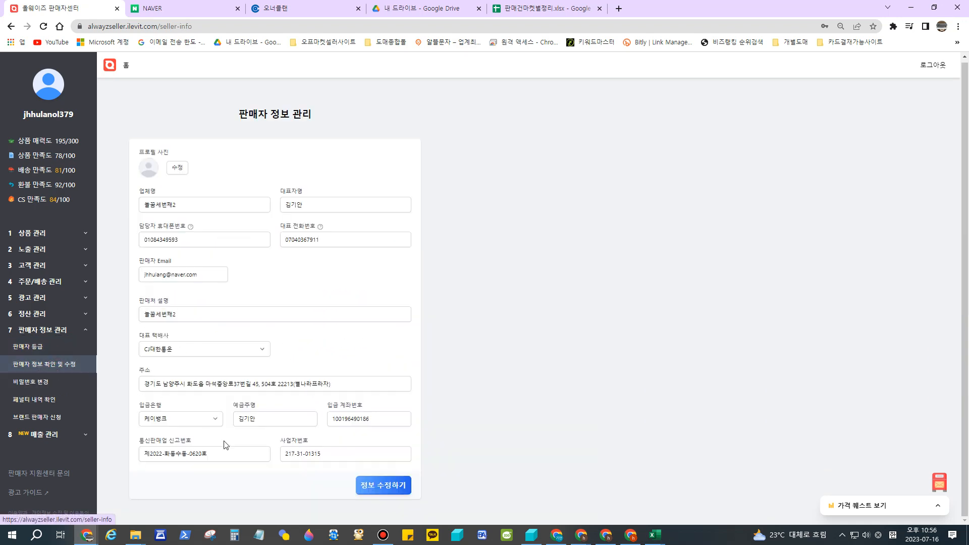
{"action": "left_click", "coordinate": [35, 382]}
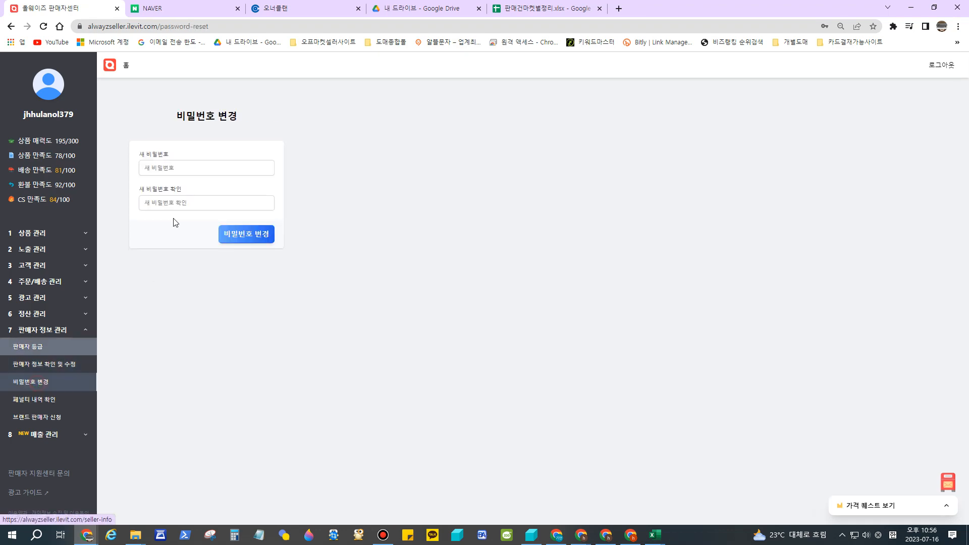
Open the 페널티 내역 확인 page and examine the notice, penalty total, penalty ratio and list of penalty records.
{"action": "left_click", "coordinate": [42, 399]}
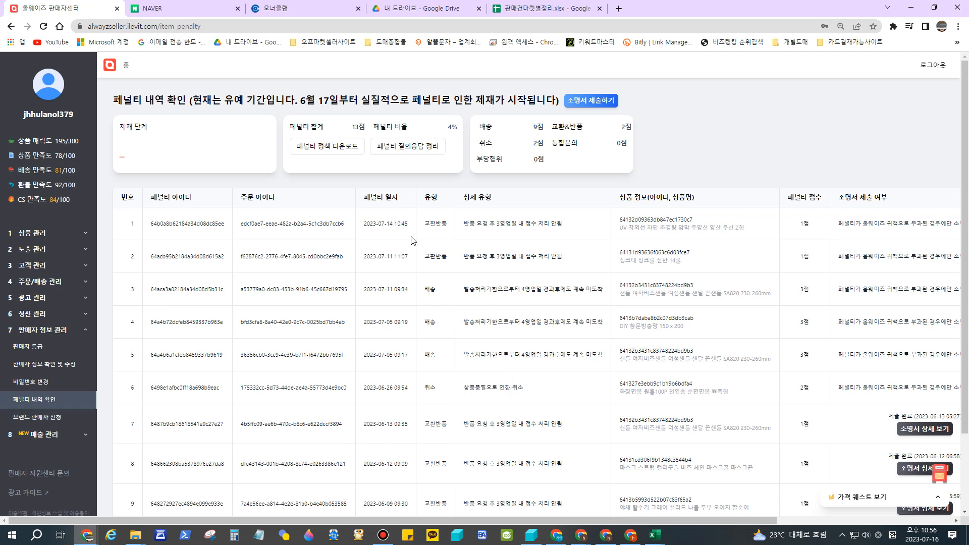
{"action": "left_click", "coordinate": [296, 102]}
{"action": "left_click", "coordinate": [382, 104]}
{"action": "left_click_drag", "start_coordinate": [444, 129], "coordinate": [458, 129]}
{"action": "left_click_drag", "start_coordinate": [350, 129], "coordinate": [367, 130]}
{"action": "left_click", "coordinate": [378, 394]}
{"action": "scroll", "coordinate": [386, 386], "scroll_direction": "down", "scroll_amount": 3}
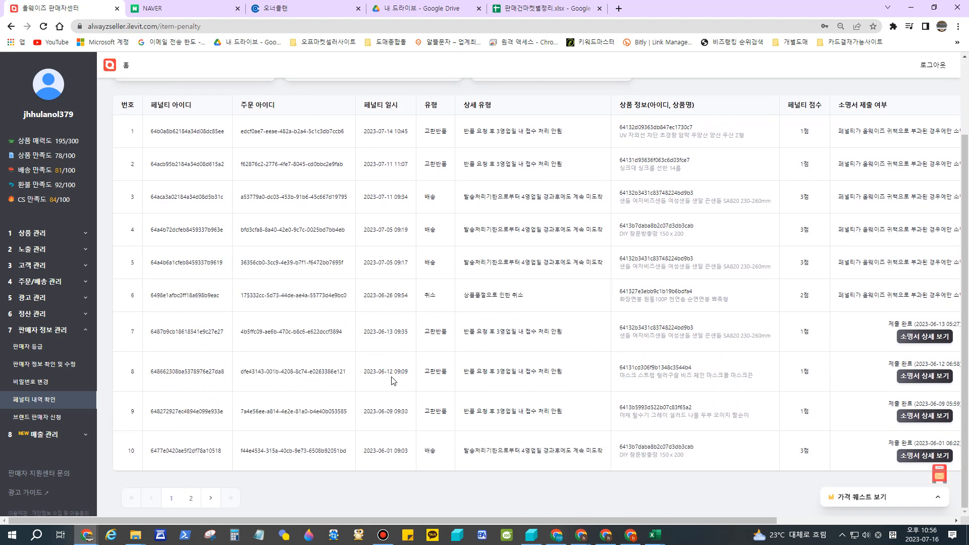
{"action": "scroll", "coordinate": [393, 381], "scroll_direction": "up", "scroll_amount": 3}
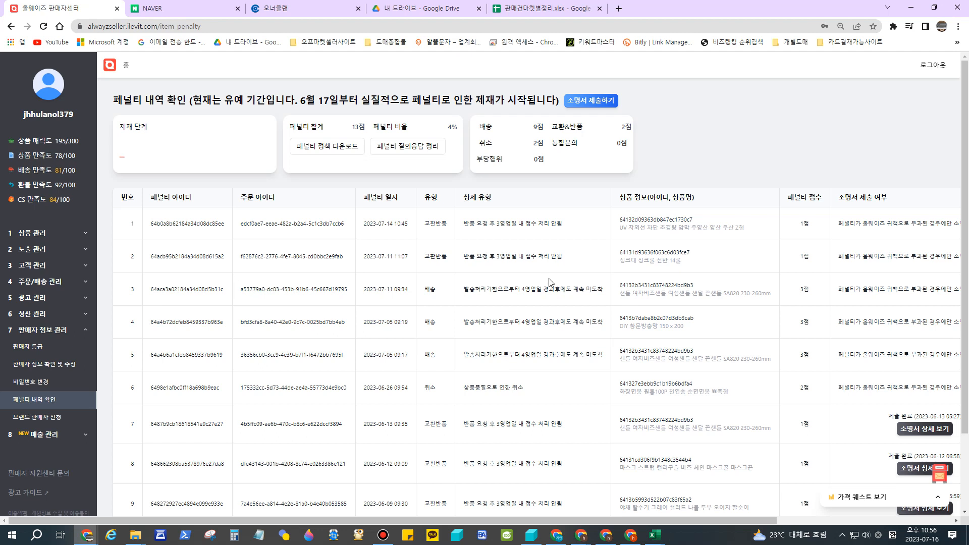
Open the 페널티 정책 document and read the point and ratio thresholds for the 경고 and 이용제한 stages.
{"action": "left_click", "coordinate": [321, 146]}
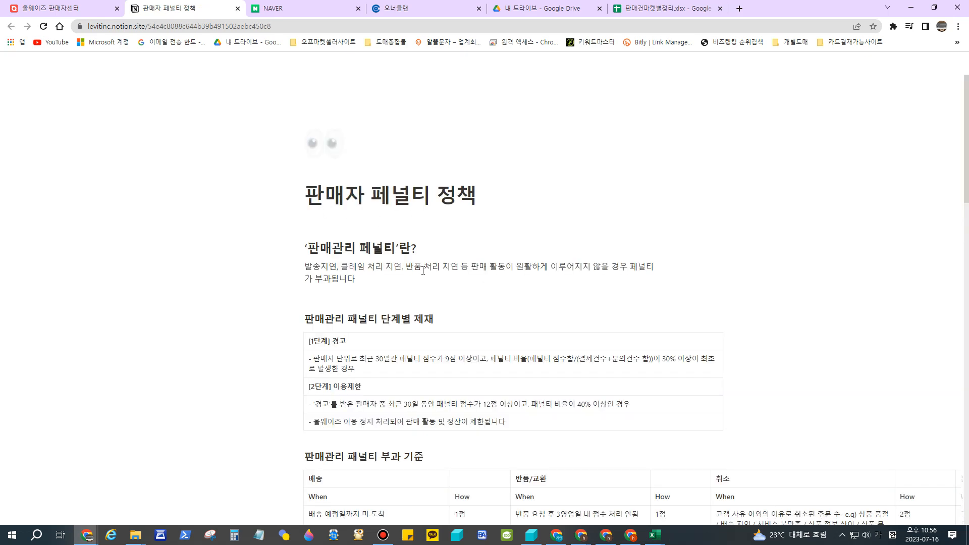
{"action": "scroll", "coordinate": [346, 260], "scroll_direction": "down", "scroll_amount": 3}
{"action": "left_click_drag", "start_coordinate": [313, 191], "coordinate": [350, 191]}
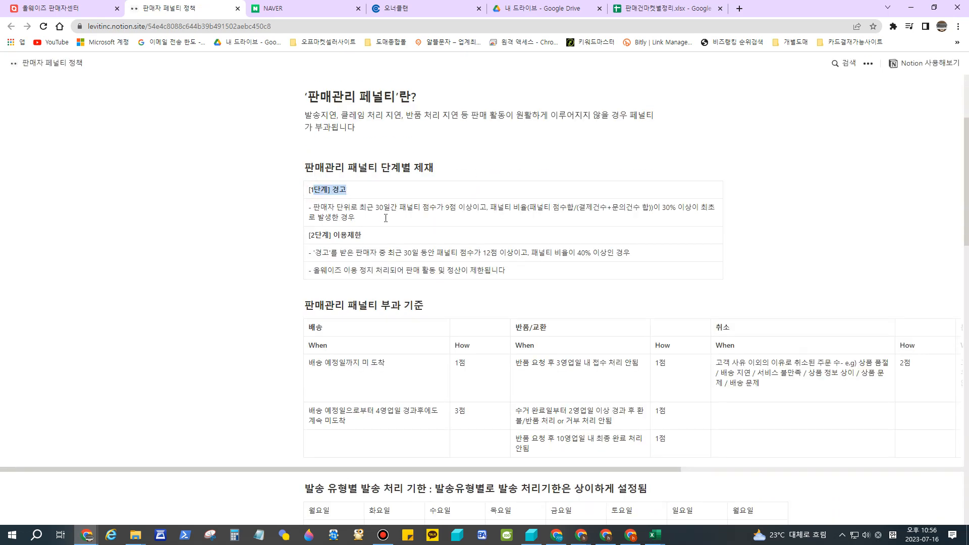
{"action": "left_click", "coordinate": [385, 218]}
{"action": "left_click_drag", "start_coordinate": [451, 207], "coordinate": [479, 207]}
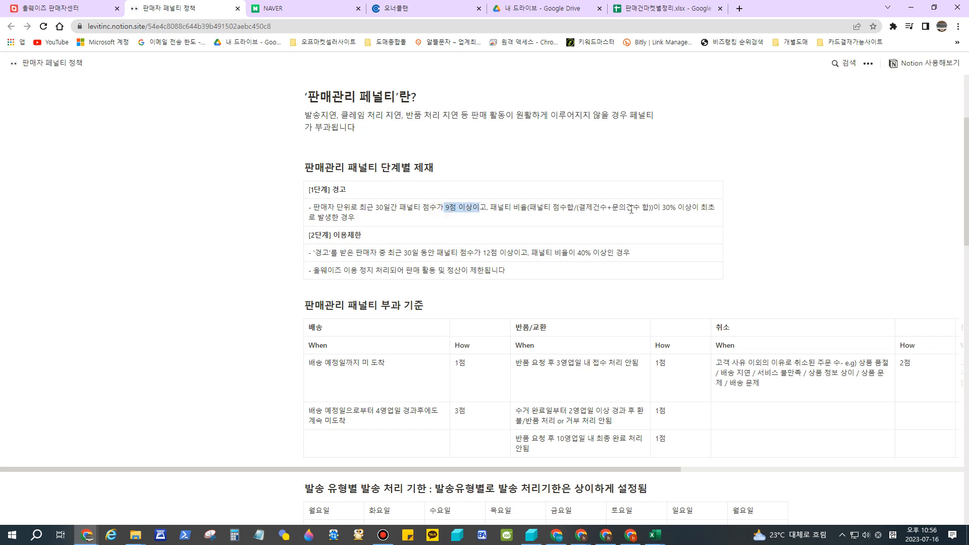
{"action": "left_click_drag", "start_coordinate": [631, 209], "coordinate": [708, 208]}
{"action": "left_click", "coordinate": [352, 202]}
{"action": "left_click_drag", "start_coordinate": [479, 256], "coordinate": [506, 254]}
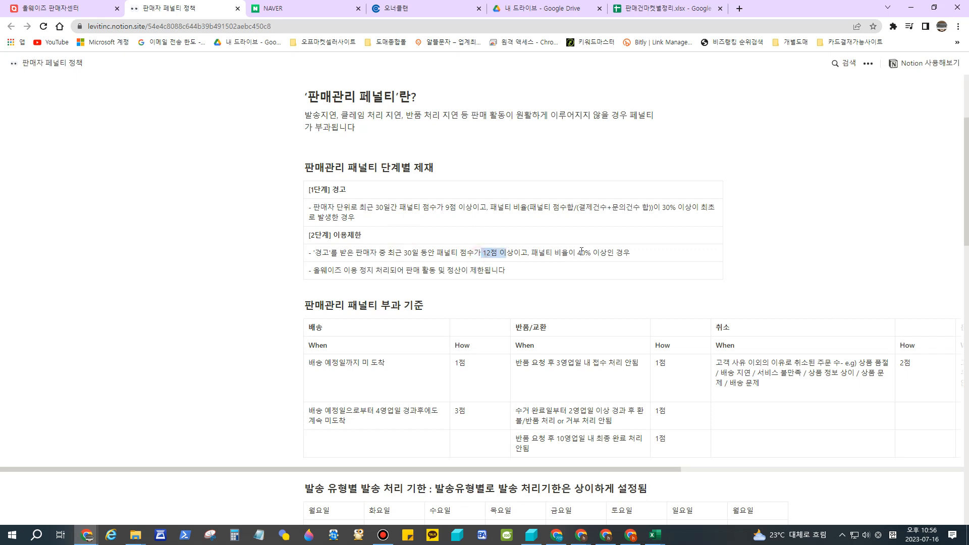
{"action": "left_click_drag", "start_coordinate": [580, 251], "coordinate": [617, 251]}
{"action": "left_click_drag", "start_coordinate": [330, 235], "coordinate": [362, 235]}
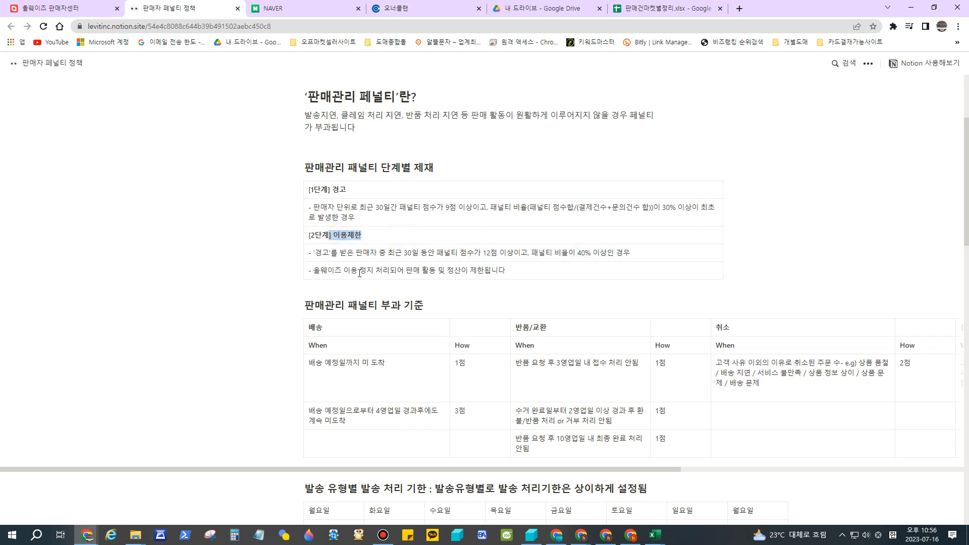
Read the penalty policy's 이용제한 consequences, penalty point criteria, shipping deadline table and 고의적 부당행위 examples.
{"action": "left_click_drag", "start_coordinate": [334, 271], "coordinate": [493, 271]}
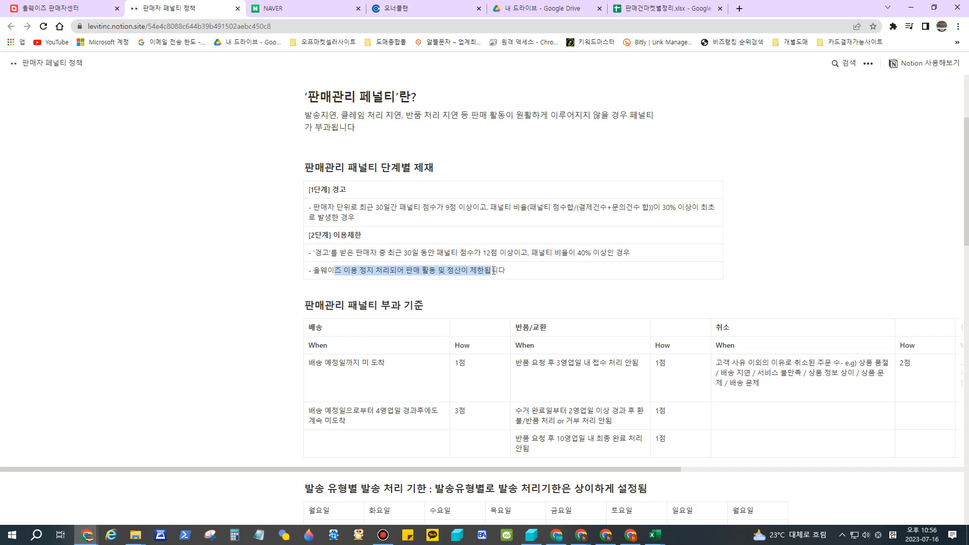
{"action": "scroll", "coordinate": [550, 282], "scroll_direction": "down", "scroll_amount": 2}
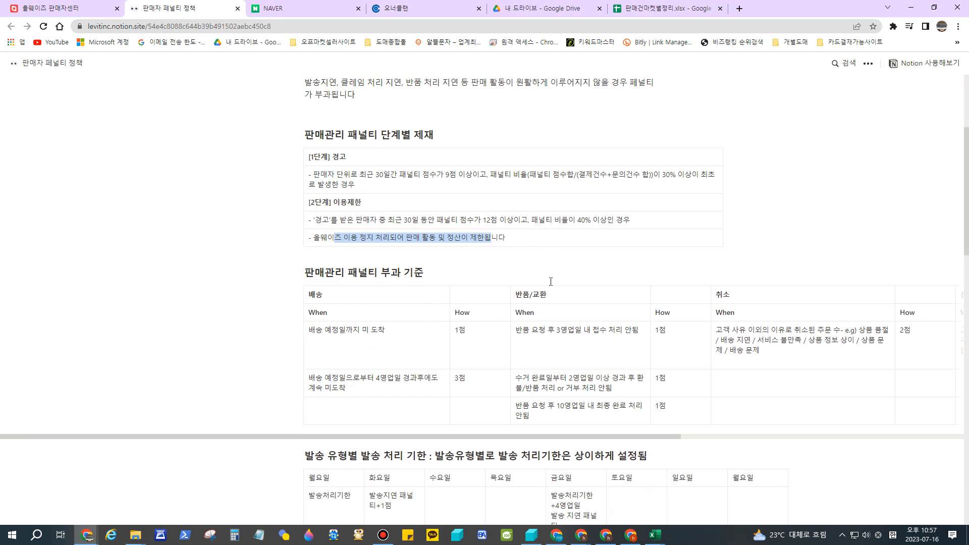
{"action": "left_click", "coordinate": [339, 205]}
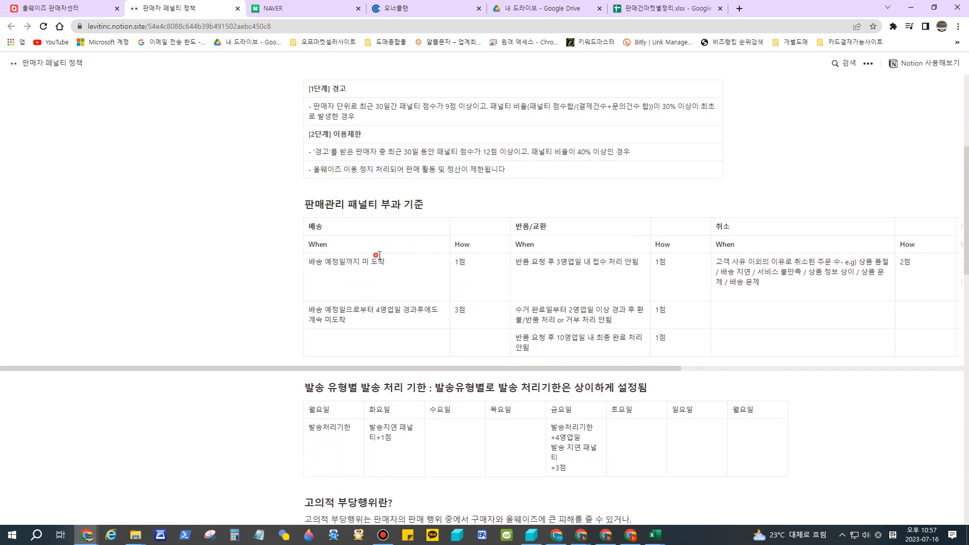
{"action": "left_click_drag", "start_coordinate": [378, 261], "coordinate": [462, 262]}
{"action": "scroll", "coordinate": [416, 192], "scroll_direction": "down", "scroll_amount": 2}
{"action": "scroll", "coordinate": [452, 294], "scroll_direction": "down", "scroll_amount": 12}
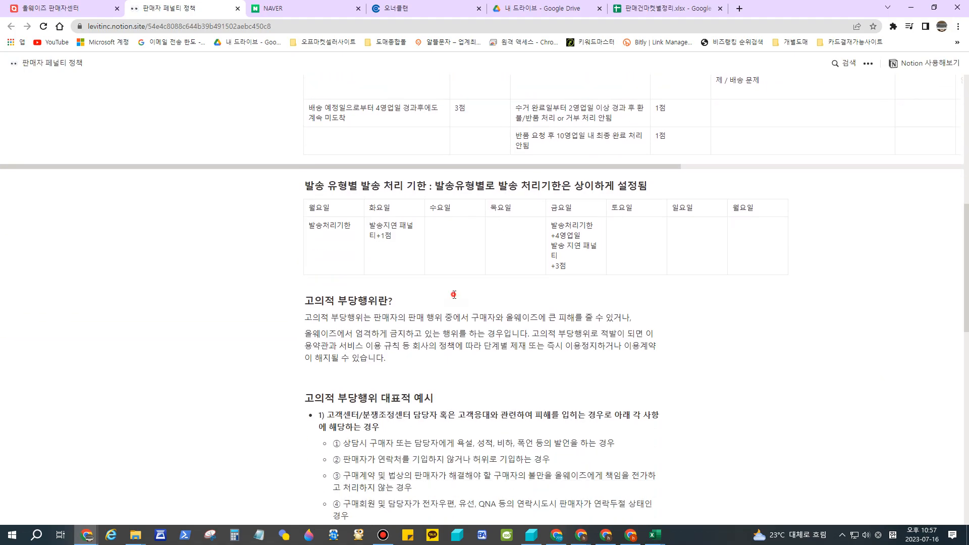
{"action": "scroll", "coordinate": [455, 297], "scroll_direction": "up", "scroll_amount": 20}
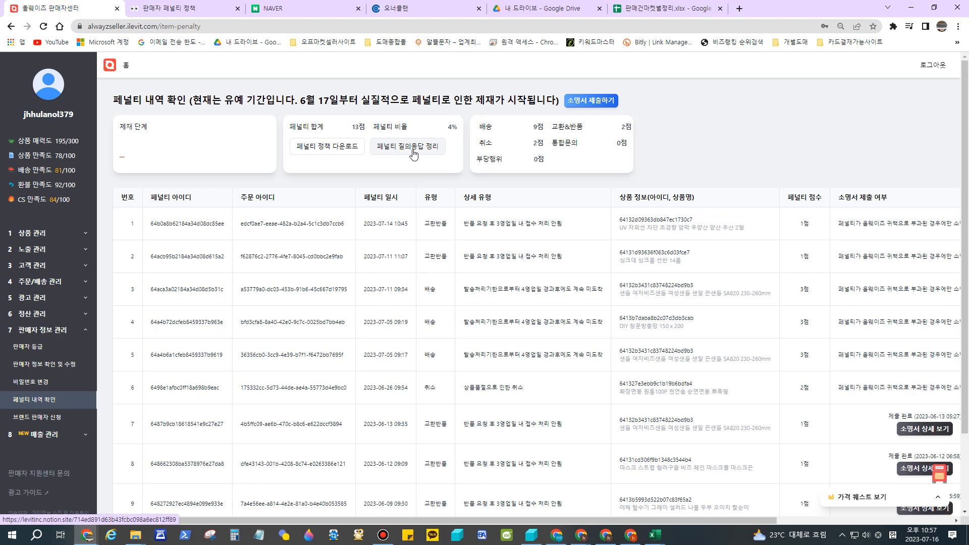
View the 브랜드 판매자 신청 page under 판매자 정보 관리 in the seller center.
{"action": "left_click", "coordinate": [51, 417]}
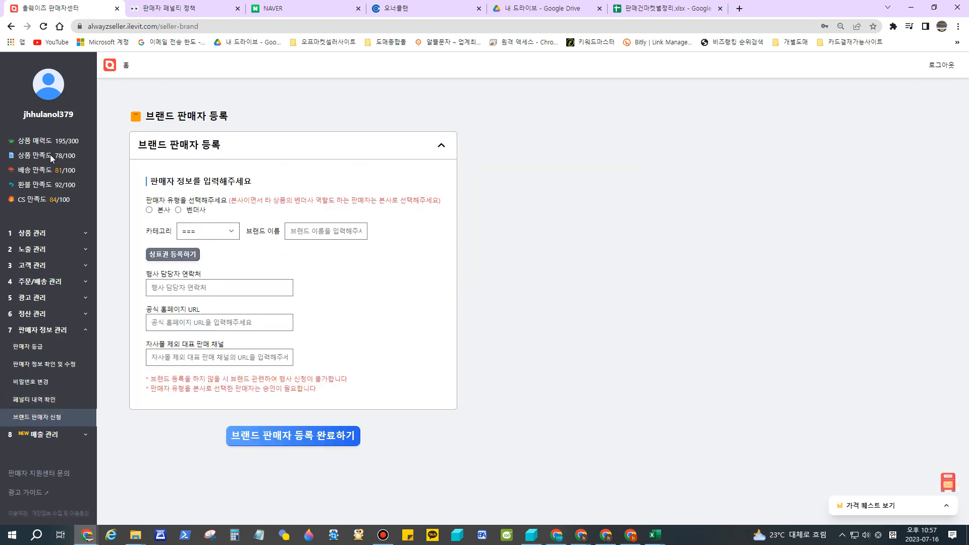
{"action": "left_click", "coordinate": [44, 330]}
Open the 매출 상세분석 page under 매출 관리 and examine the sales trend charts and AI-suggested product price comparisons.
{"action": "left_click", "coordinate": [45, 354]}
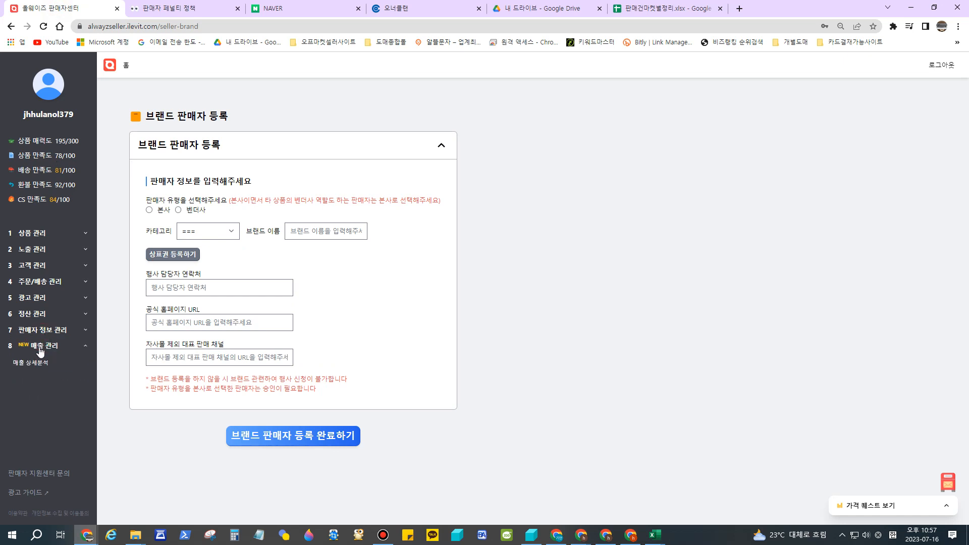
{"action": "left_click", "coordinate": [35, 365]}
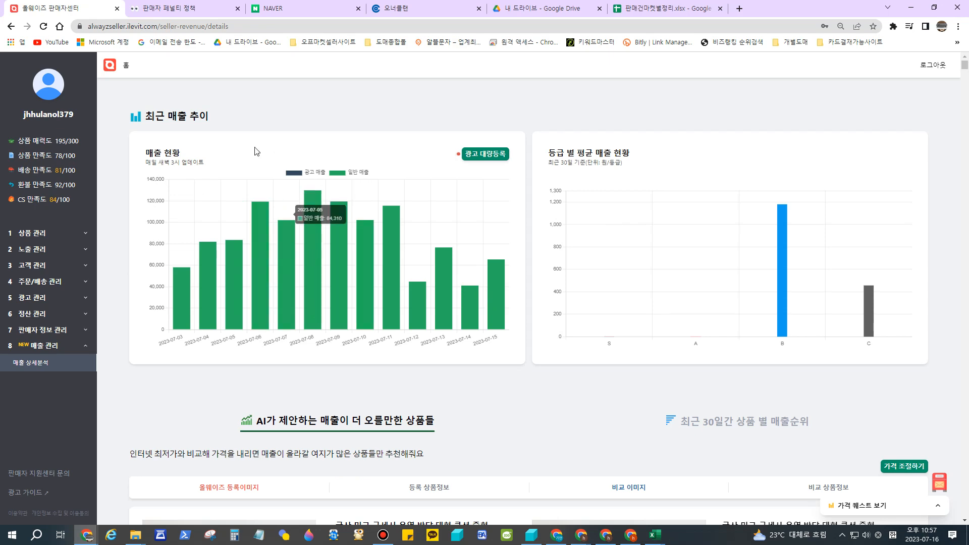
{"action": "scroll", "coordinate": [580, 341], "scroll_direction": "down", "scroll_amount": 4}
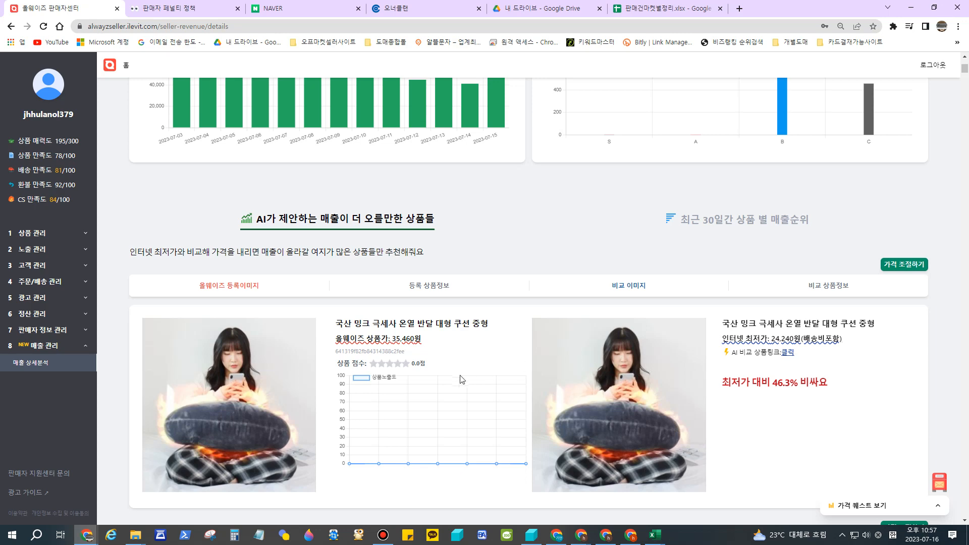
{"action": "scroll", "coordinate": [686, 377], "scroll_direction": "down", "scroll_amount": 1}
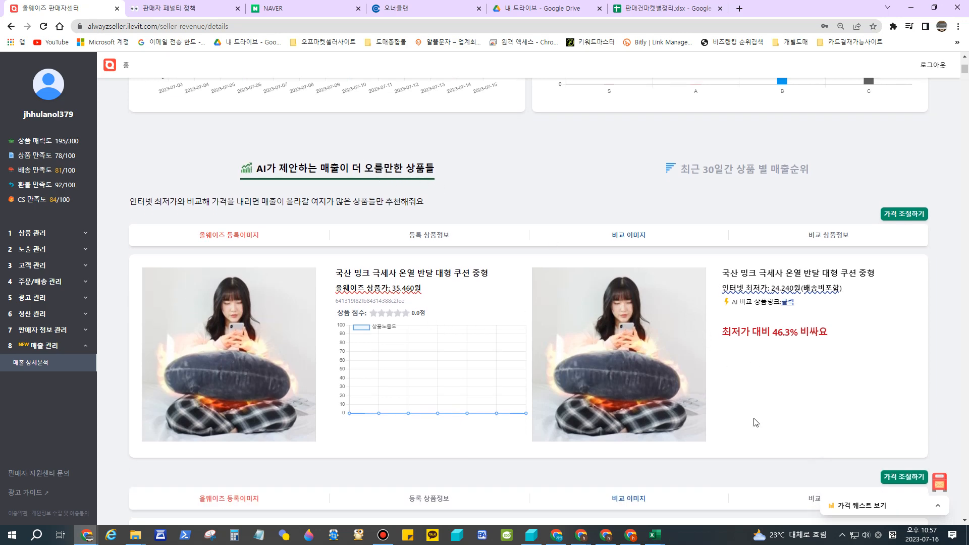
{"action": "scroll", "coordinate": [757, 421], "scroll_direction": "down", "scroll_amount": 3}
{"action": "scroll", "coordinate": [757, 421], "scroll_direction": "up", "scroll_amount": 6}
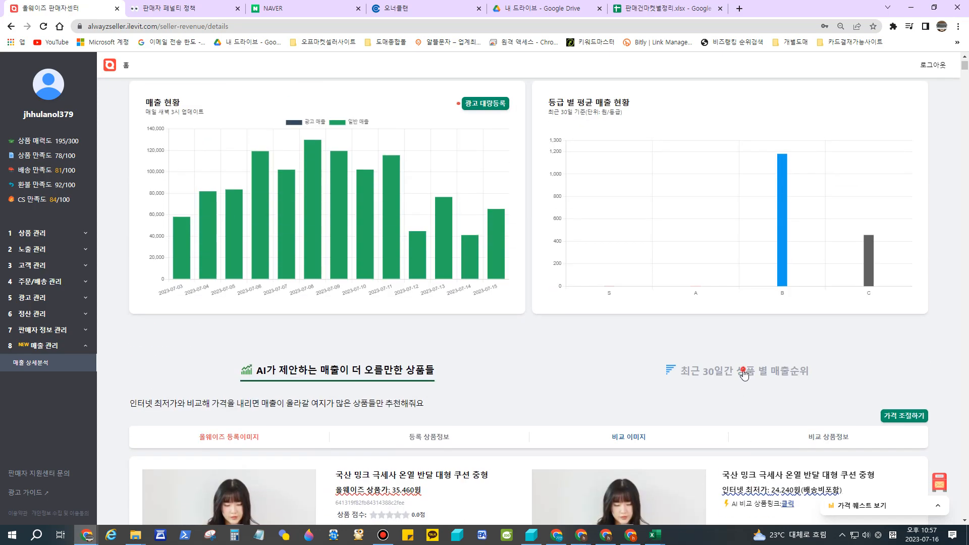
Show the 최근 30일간 상품 별 매출순위 list and examine the products' sales ranks, grades and 30-day sales.
{"action": "left_click", "coordinate": [743, 371]}
{"action": "scroll", "coordinate": [656, 349], "scroll_direction": "down", "scroll_amount": 4}
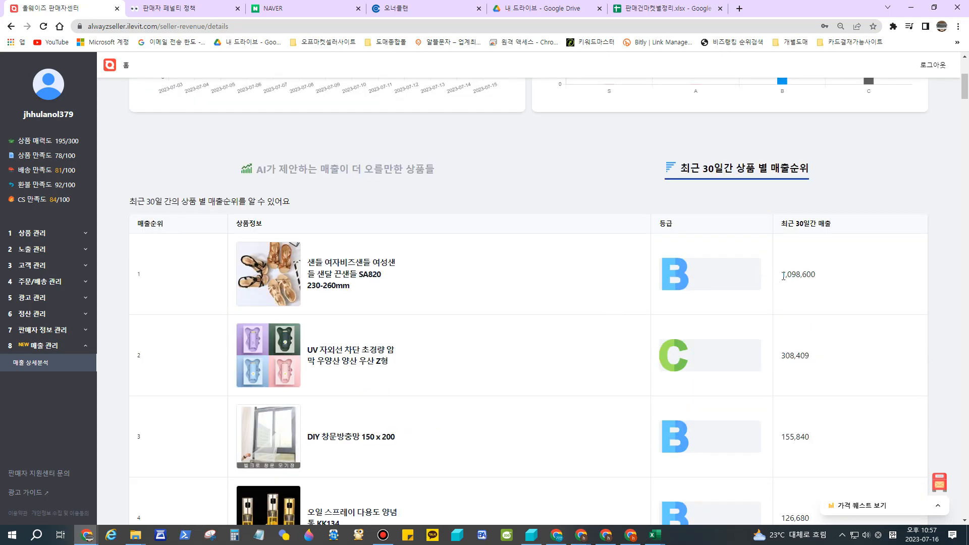
{"action": "scroll", "coordinate": [538, 301], "scroll_direction": "down", "scroll_amount": 9}
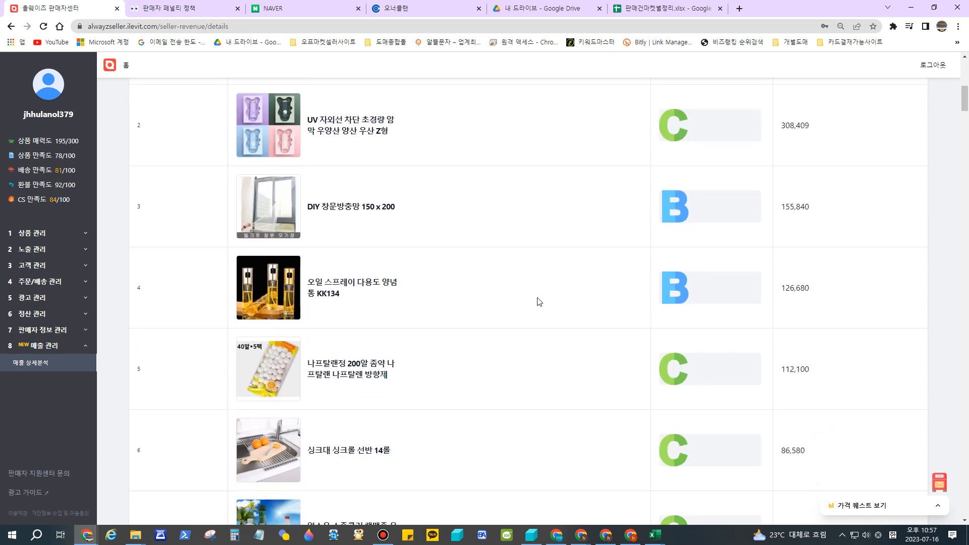
{"action": "scroll", "coordinate": [539, 302], "scroll_direction": "up", "scroll_amount": 2}
{"action": "scroll", "coordinate": [539, 302], "scroll_direction": "down", "scroll_amount": 5}
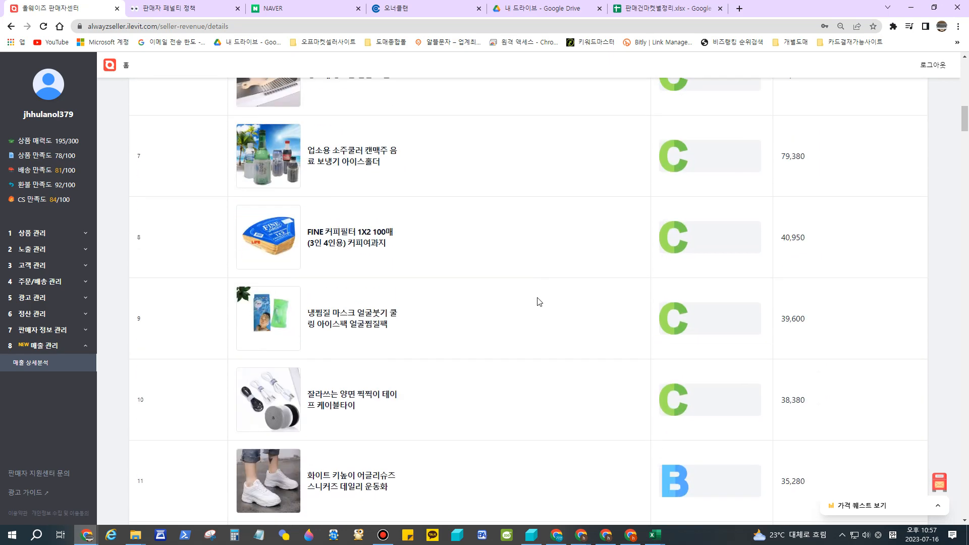
{"action": "scroll", "coordinate": [539, 302], "scroll_direction": "up", "scroll_amount": 15}
{"action": "scroll", "coordinate": [539, 302], "scroll_direction": "up", "scroll_amount": 3}
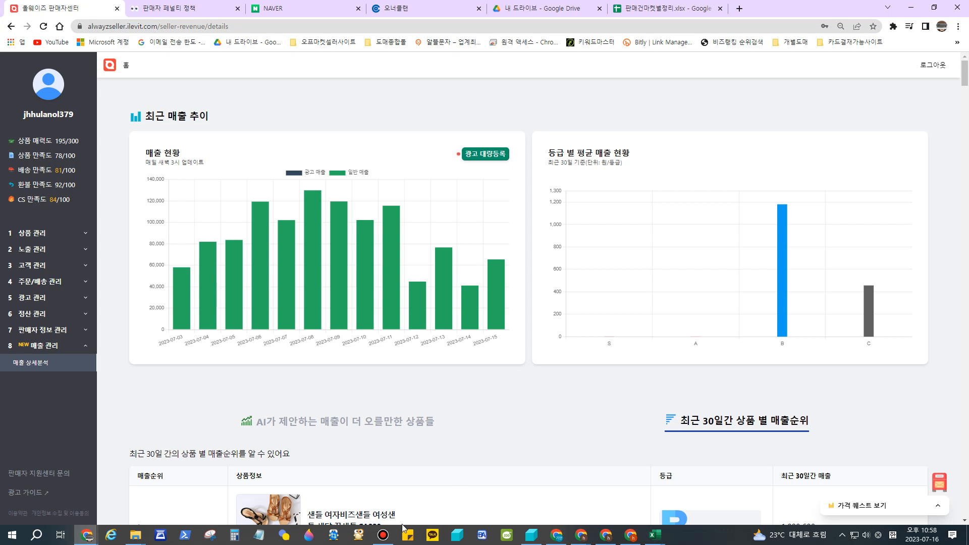
{"action": "left_click", "coordinate": [383, 537]}
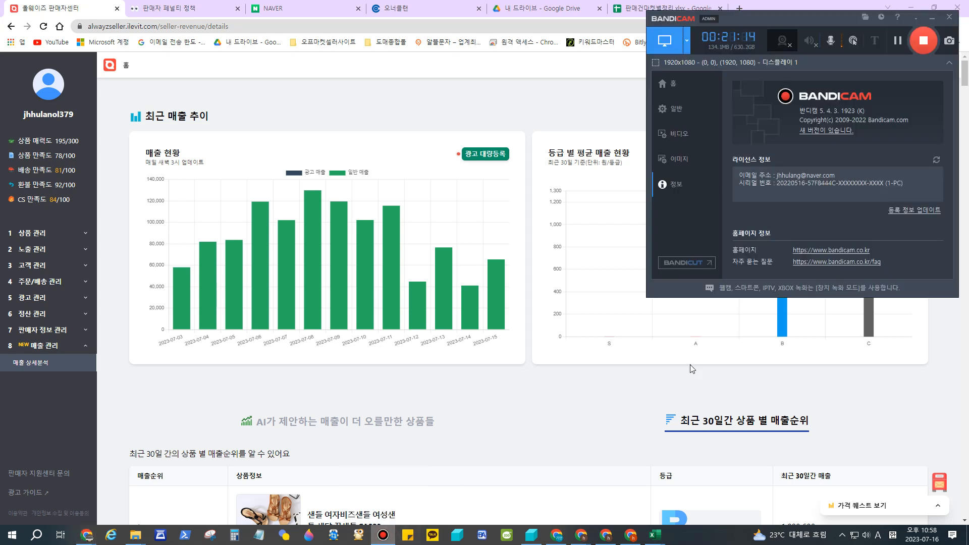